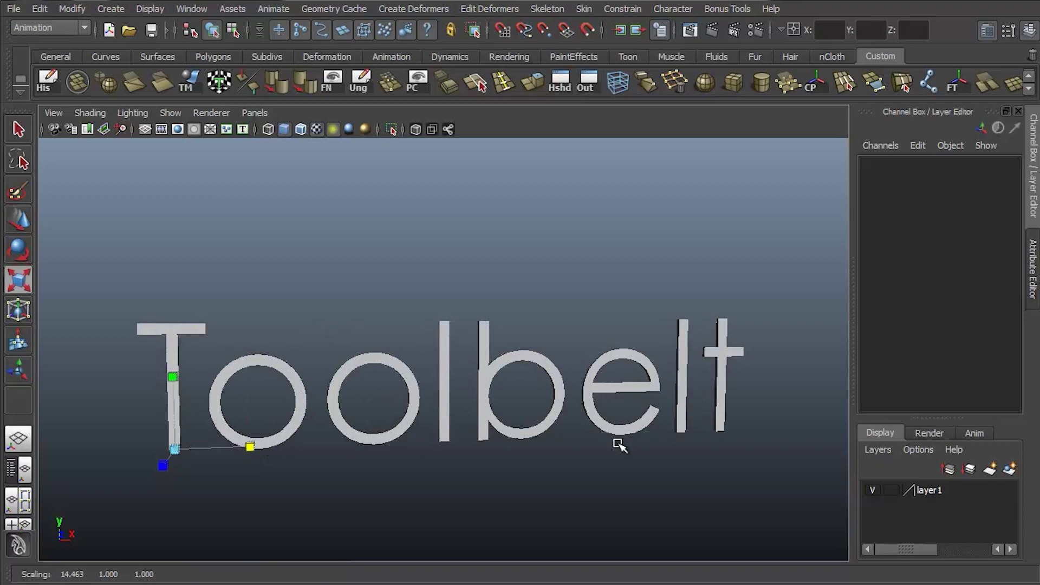
- Tumble the view to face the Maya title text and lift it upward along Y
{"action": "key", "text": "e"}
{"action": "middle_click_drag", "start_coordinate": [501, 418], "coordinate": [550, 376], "text": "alt"}
{"action": "left_click_drag", "start_coordinate": [550, 376], "coordinate": [325, 453], "text": "alt"}
{"action": "key", "text": "w"}
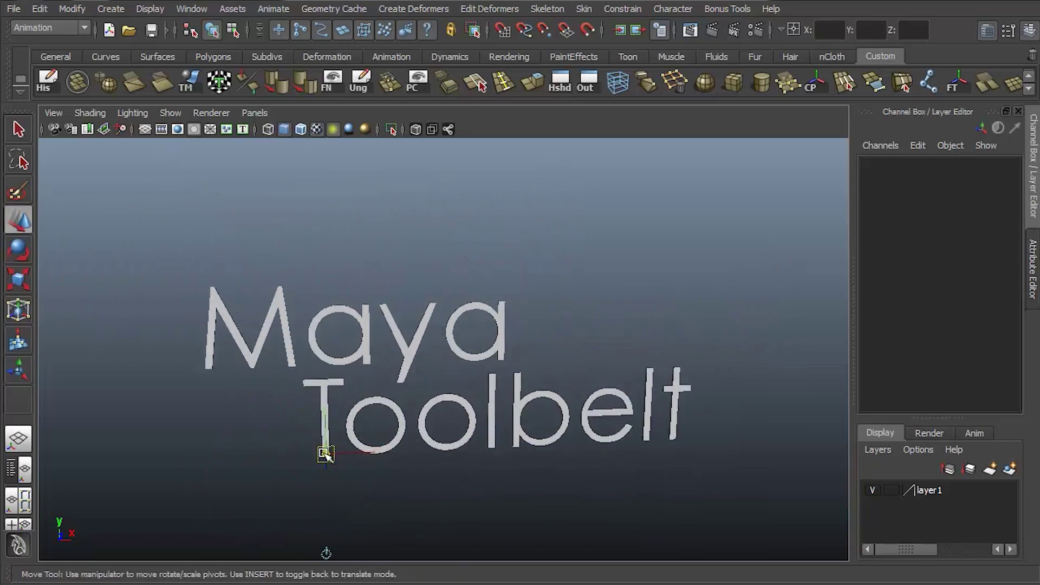
{"action": "left_click", "coordinate": [249, 358]}
{"action": "left_click_drag", "start_coordinate": [246, 250], "coordinate": [686, 307]}
{"action": "key", "text": "q"}
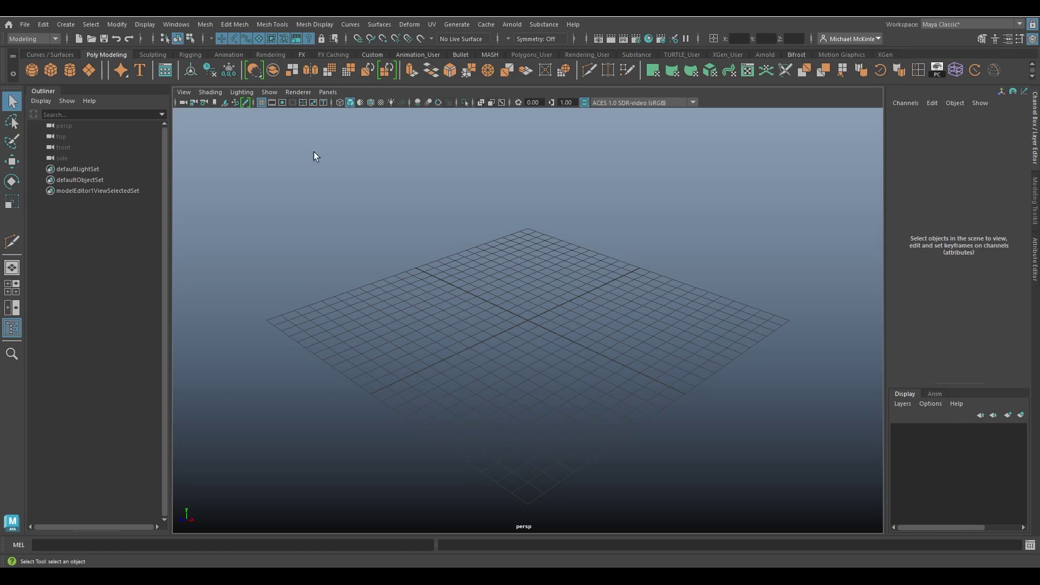
- Create a polygon plane, scale it uniformly to 23.976, and hide the grid
{"action": "left_click", "coordinate": [239, 25]}
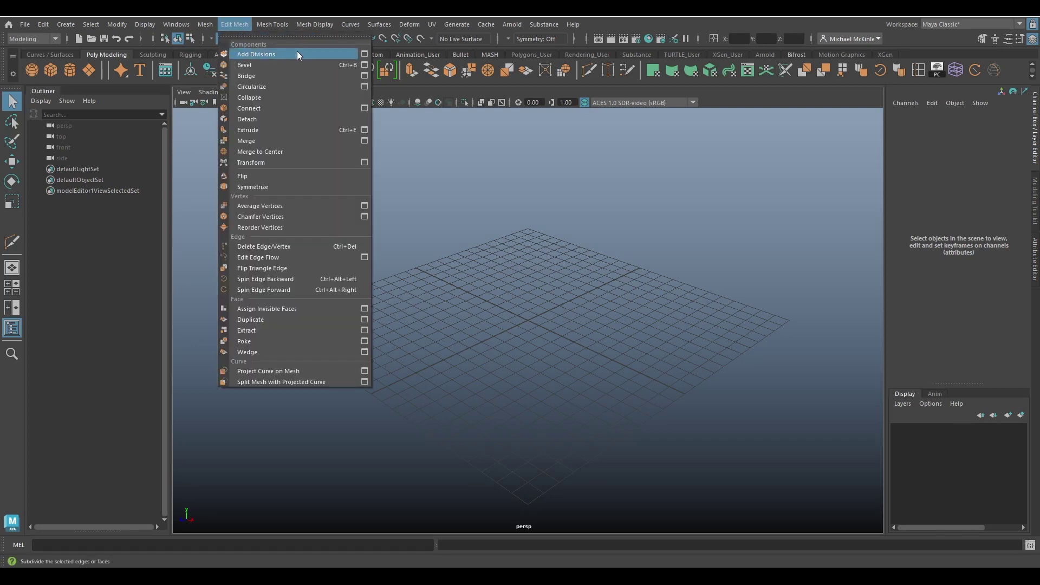
{"action": "left_click", "coordinate": [160, 102]}
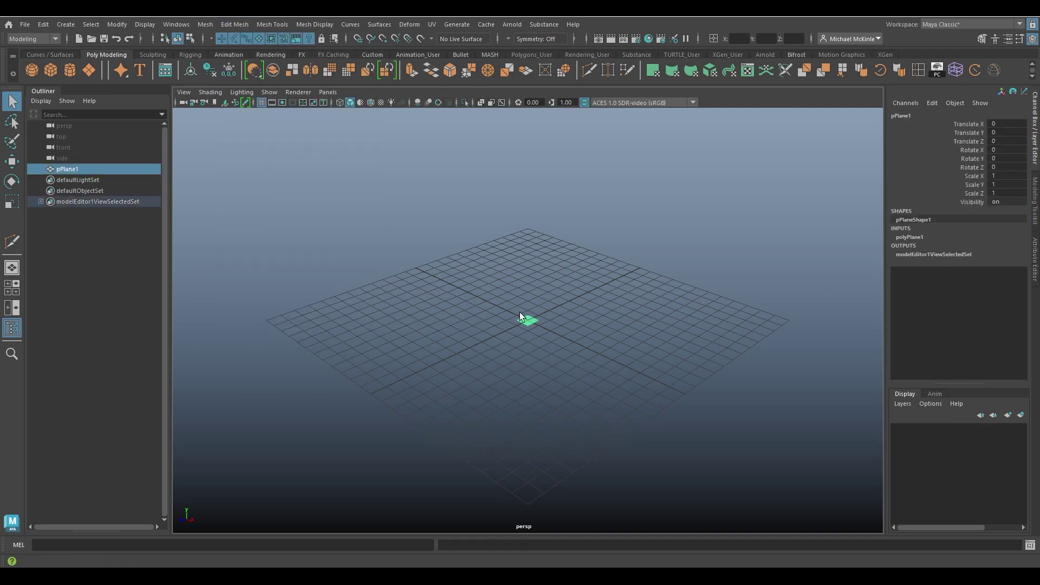
{"action": "key", "text": "r"}
{"action": "left_click_drag", "start_coordinate": [528, 323], "coordinate": [883, 293]}
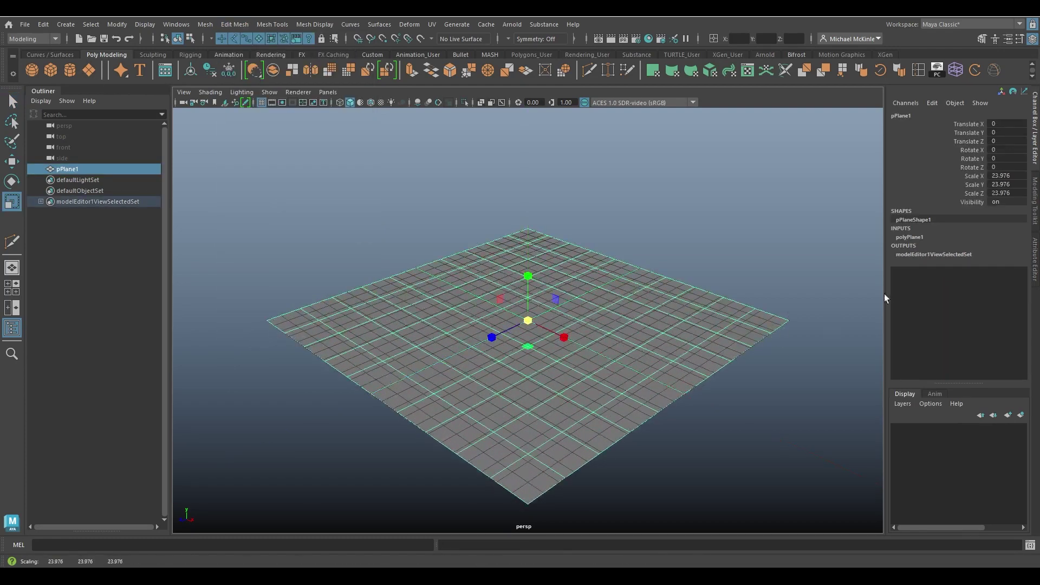
{"action": "left_click", "coordinate": [262, 103]}
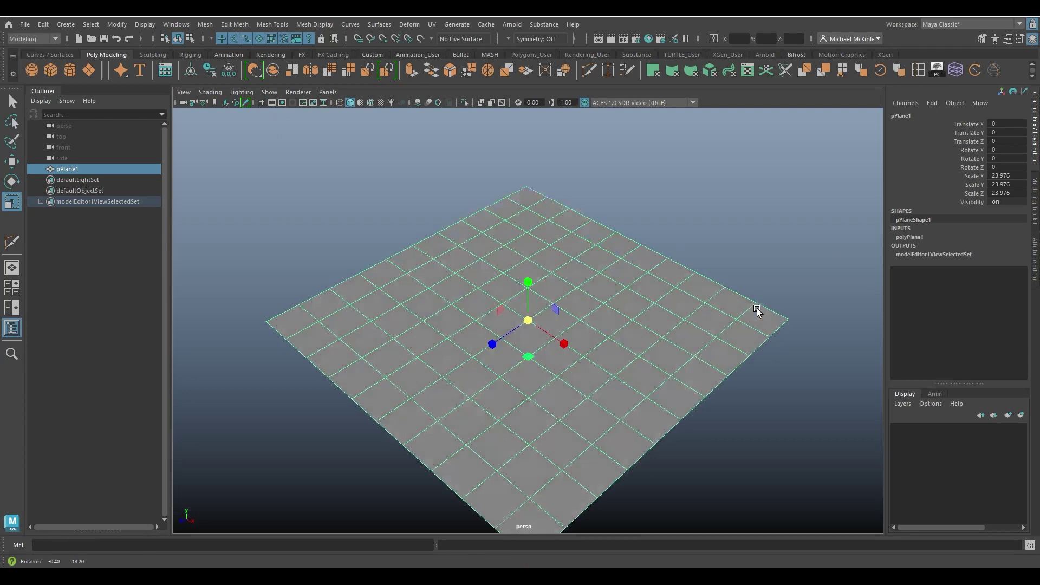
{"action": "left_click_drag", "start_coordinate": [756, 307], "coordinate": [678, 316], "text": "alt"}
{"action": "key", "text": "q"}
{"action": "middle_click_drag", "start_coordinate": [678, 316], "coordinate": [568, 271], "text": "alt"}
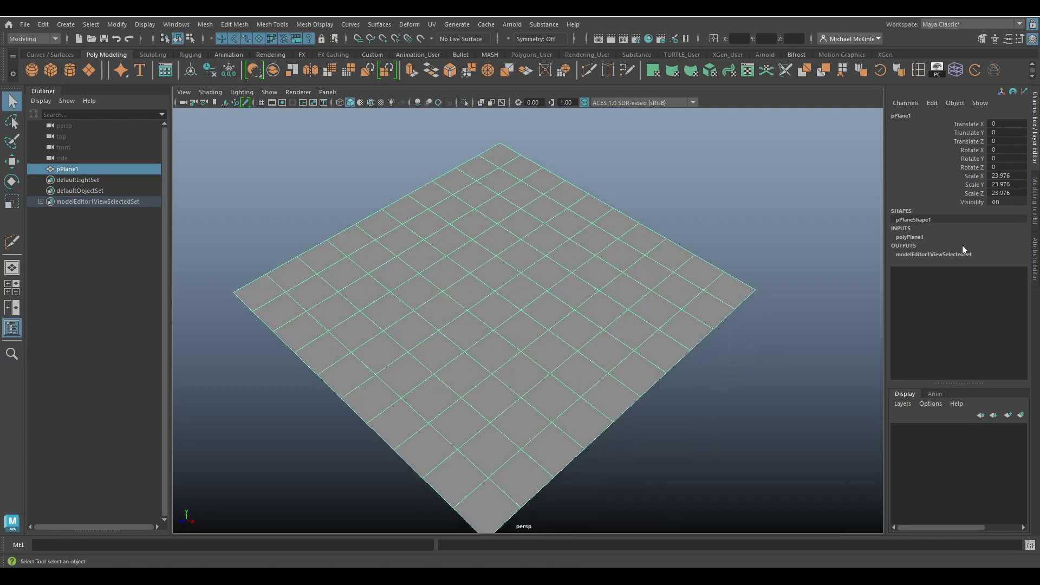
- Reduce the plane's Subdivisions Width and Height from 10 to 1 in the Channel Box
{"action": "left_click", "coordinate": [912, 238]}
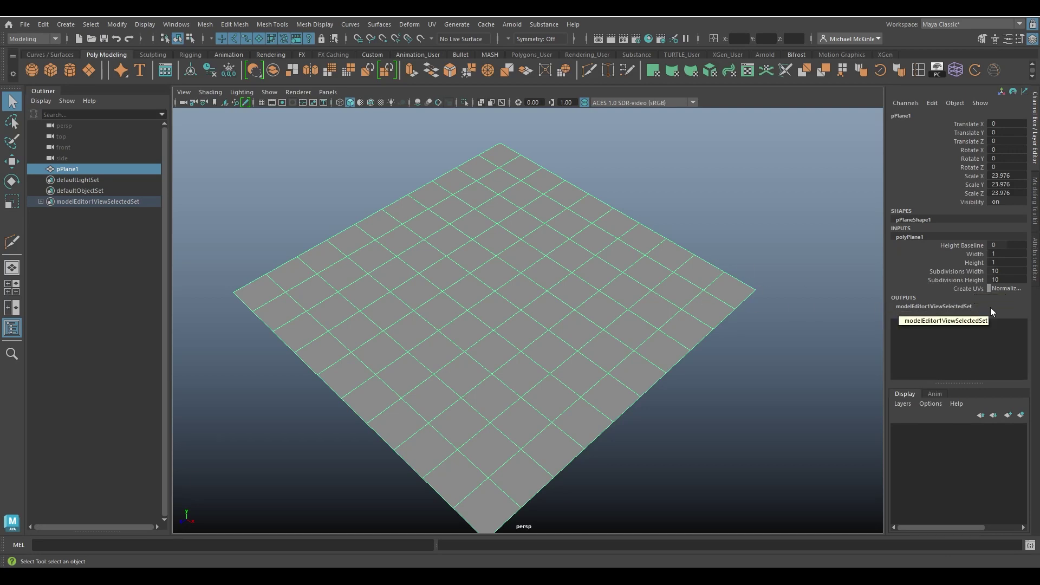
{"action": "left_click_drag", "start_coordinate": [966, 272], "coordinate": [962, 282]}
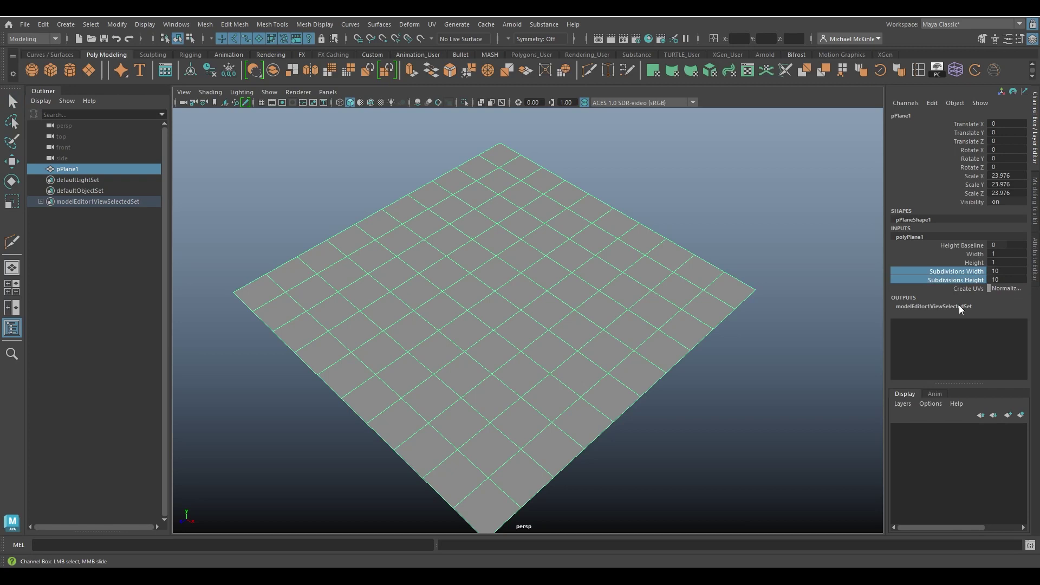
{"action": "middle_click_drag", "start_coordinate": [836, 191], "coordinate": [656, 186]}
{"action": "left_click_drag", "start_coordinate": [571, 295], "coordinate": [587, 291], "text": "alt"}
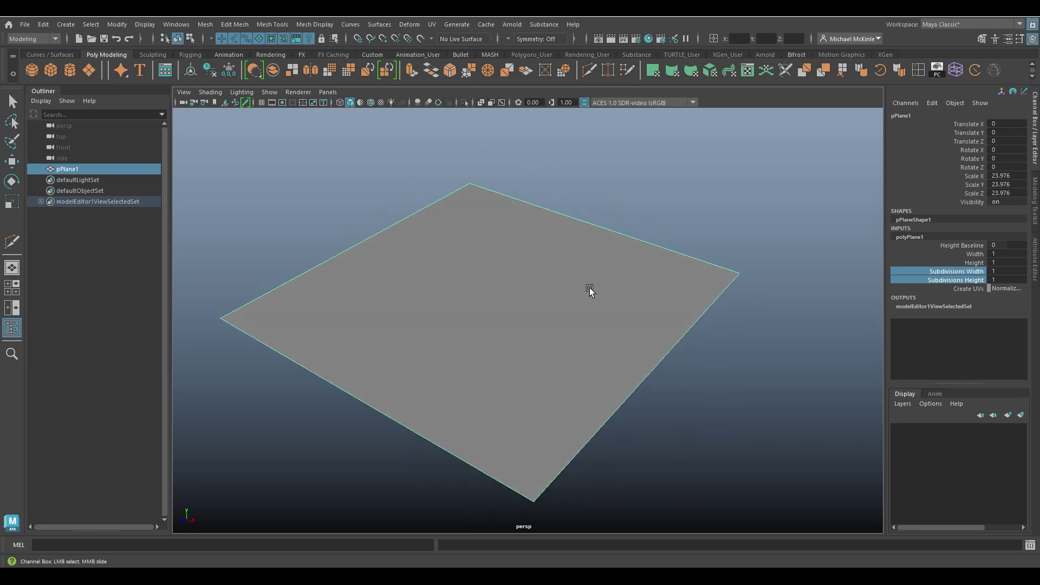
- Open the Add Divisions options and reset them to default settings
{"action": "key", "text": "q"}
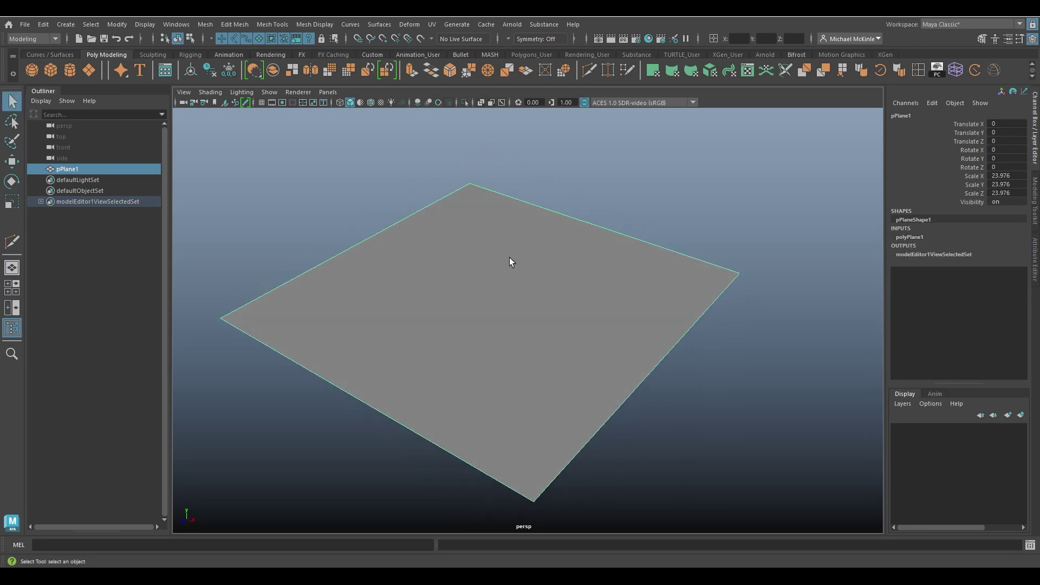
{"action": "left_click", "coordinate": [234, 25]}
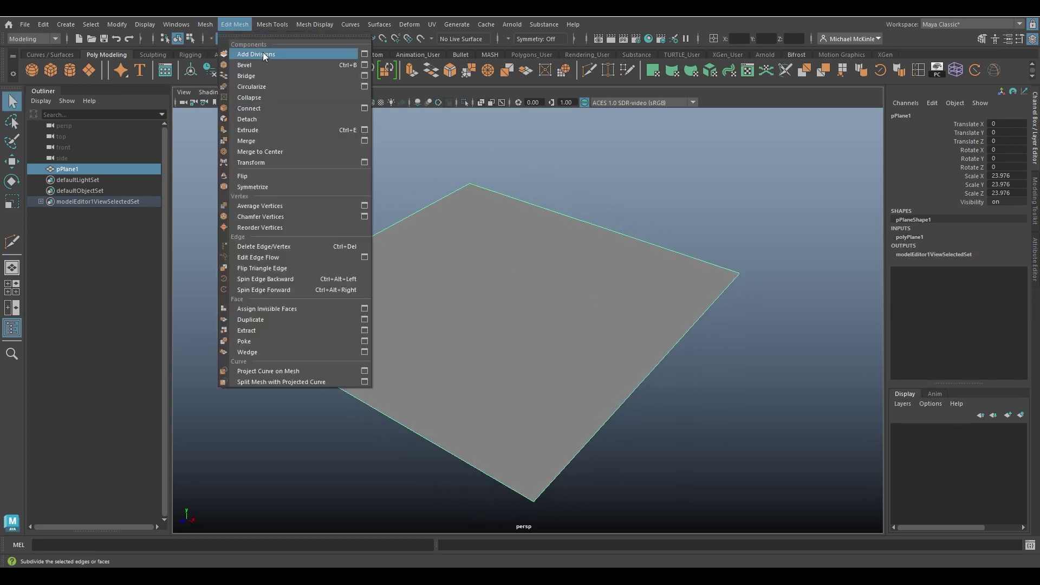
{"action": "left_click", "coordinate": [364, 53]}
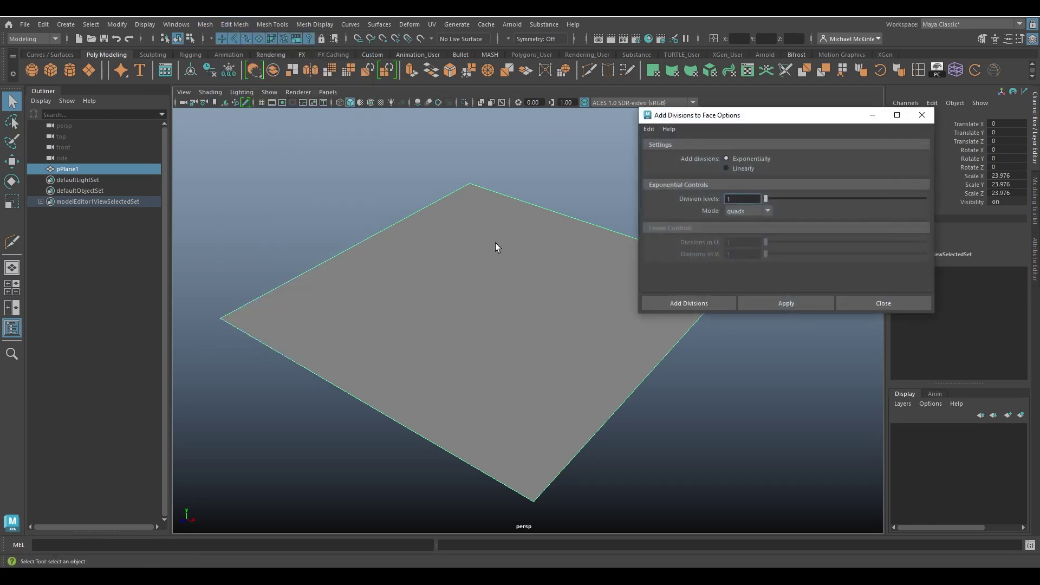
{"action": "right_click_drag", "start_coordinate": [495, 244], "coordinate": [469, 296], "text": "alt"}
{"action": "middle_click_drag", "start_coordinate": [446, 317], "coordinate": [501, 265], "text": "alt"}
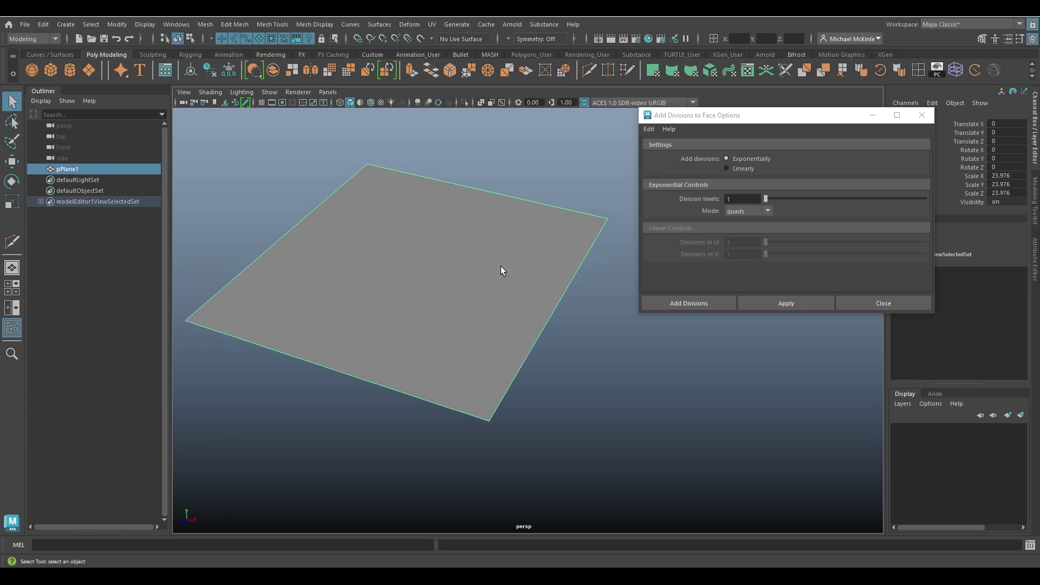
{"action": "left_click", "coordinate": [649, 128]}
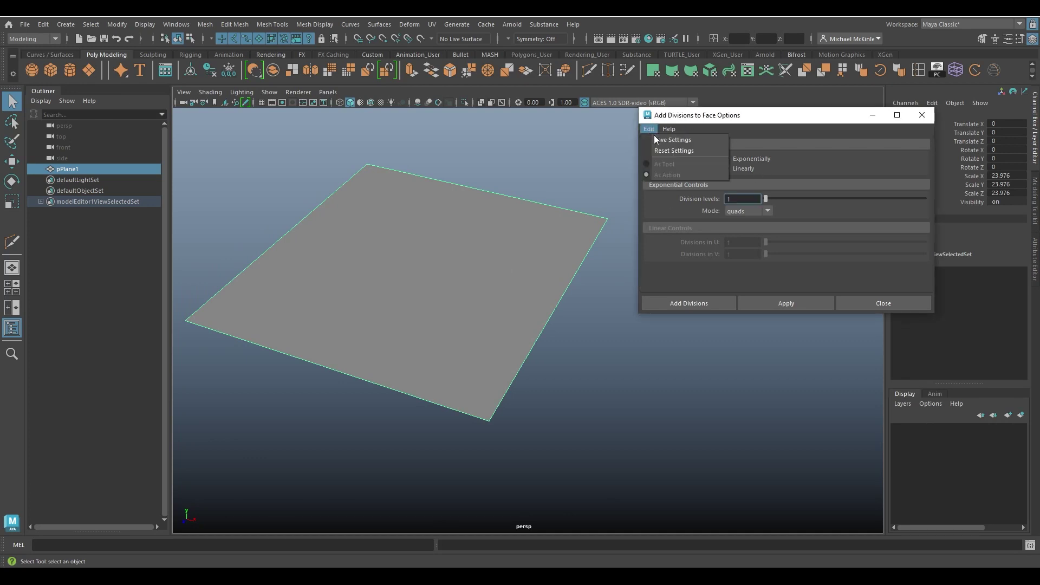
{"action": "left_click", "coordinate": [673, 148]}
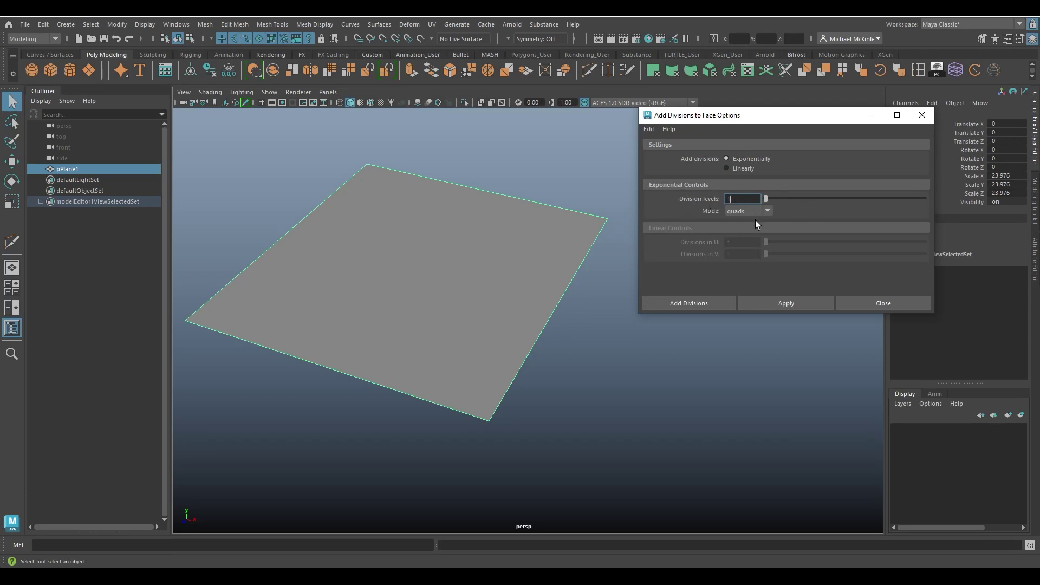
- Keep quads mode and set Add divisions to Linearly
{"action": "left_click", "coordinate": [768, 212]}
{"action": "left_click", "coordinate": [770, 208]}
{"action": "left_click", "coordinate": [739, 168]}
{"action": "left_click", "coordinate": [743, 157]}
{"action": "left_click", "coordinate": [746, 169]}
{"action": "left_click", "coordinate": [748, 157]}
{"action": "left_click", "coordinate": [746, 169]}
{"action": "left_click", "coordinate": [749, 158]}
{"action": "left_click", "coordinate": [749, 167]}
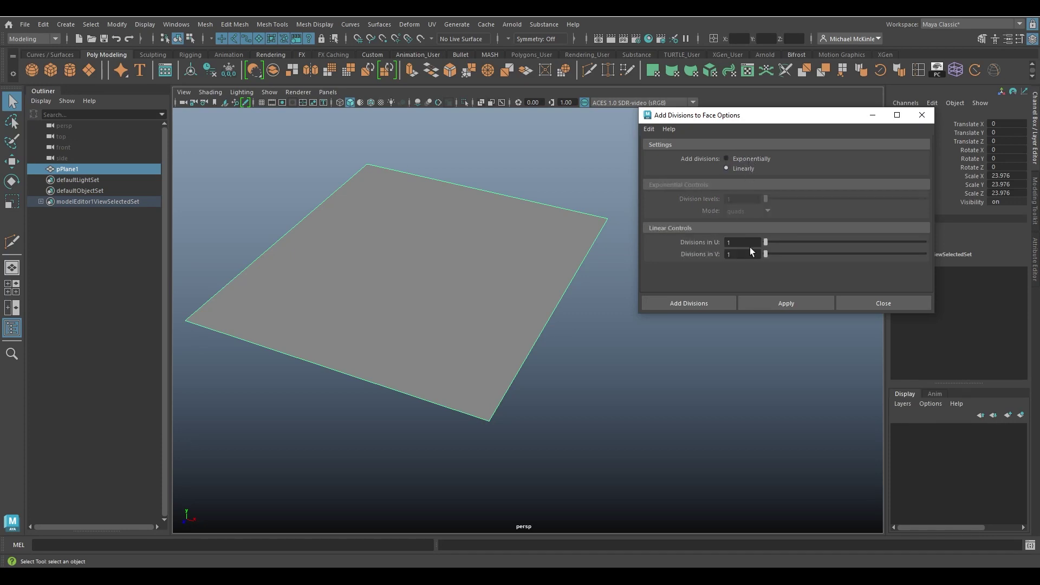
{"action": "left_click", "coordinate": [744, 158]}
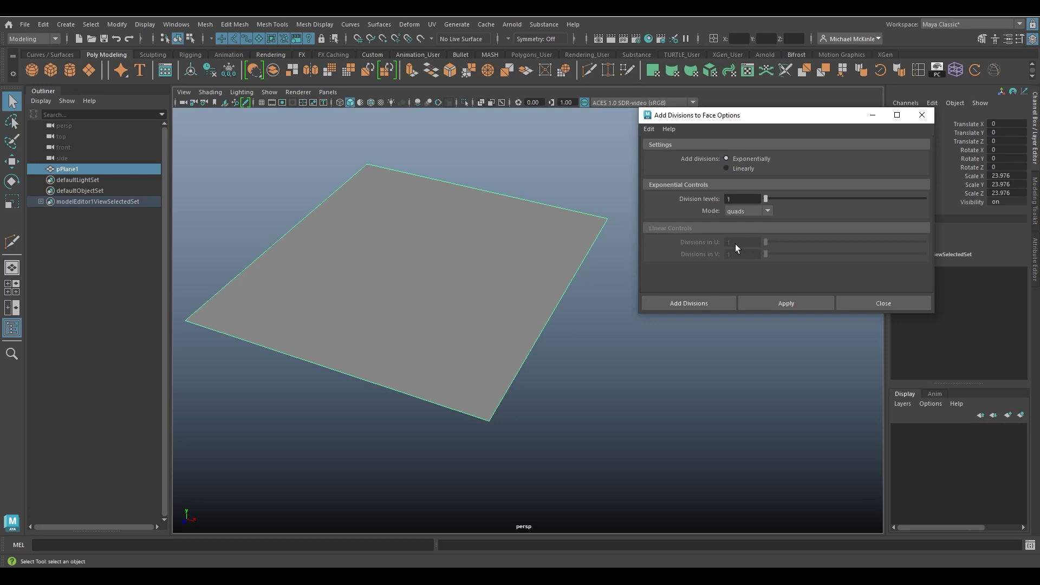
{"action": "left_click", "coordinate": [742, 169]}
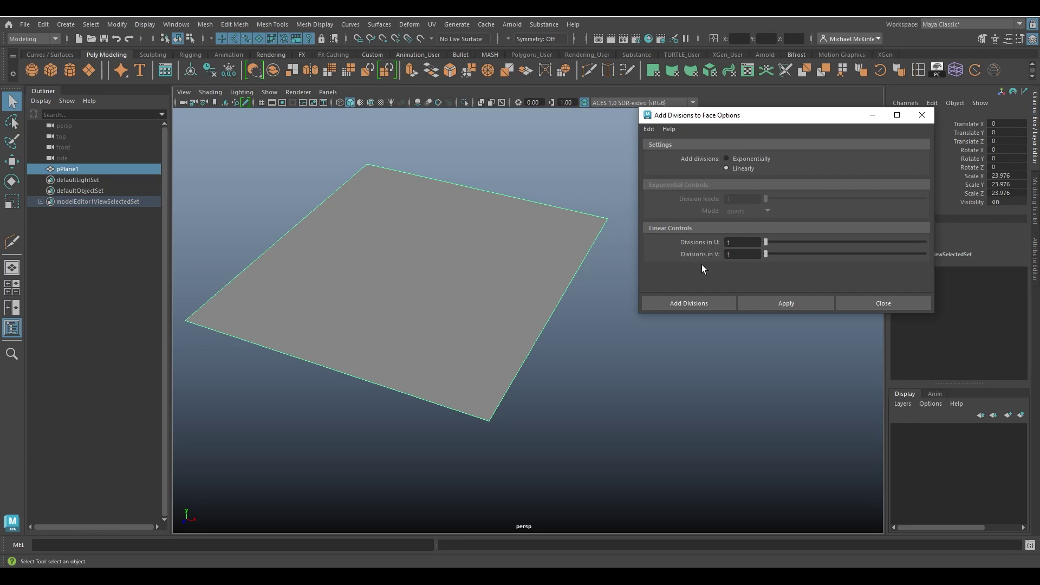
- Switch Add divisions back to Exponentially and keep Mode at quads
{"action": "left_click", "coordinate": [728, 243]}
{"action": "left_click", "coordinate": [761, 160]}
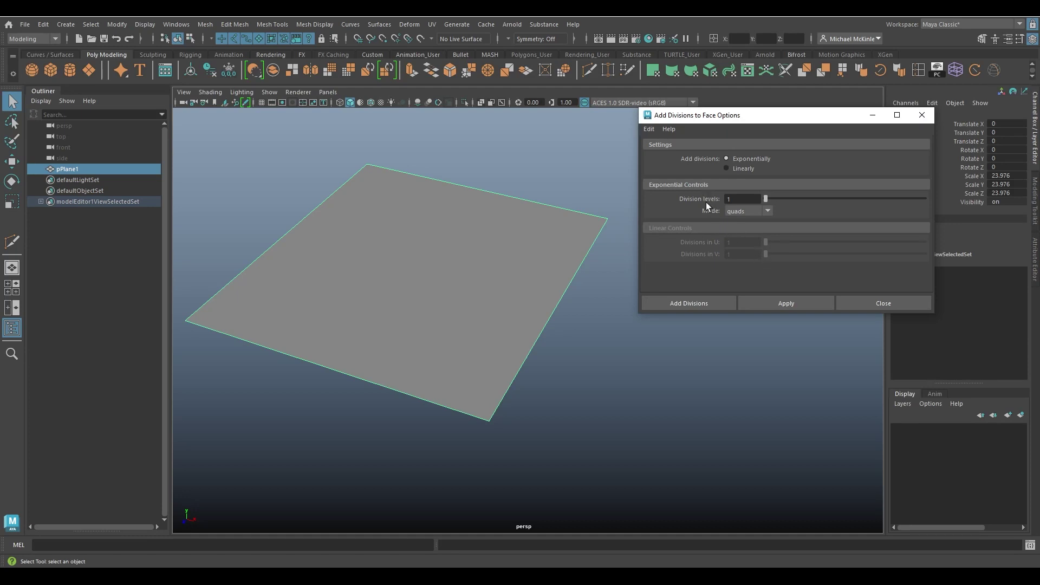
{"action": "left_click", "coordinate": [767, 211]}
{"action": "left_click", "coordinate": [769, 210]}
- Turn on the Poly Count heads-up display and orbit around the single-face plane
{"action": "left_click_drag", "start_coordinate": [816, 120], "coordinate": [757, 133]}
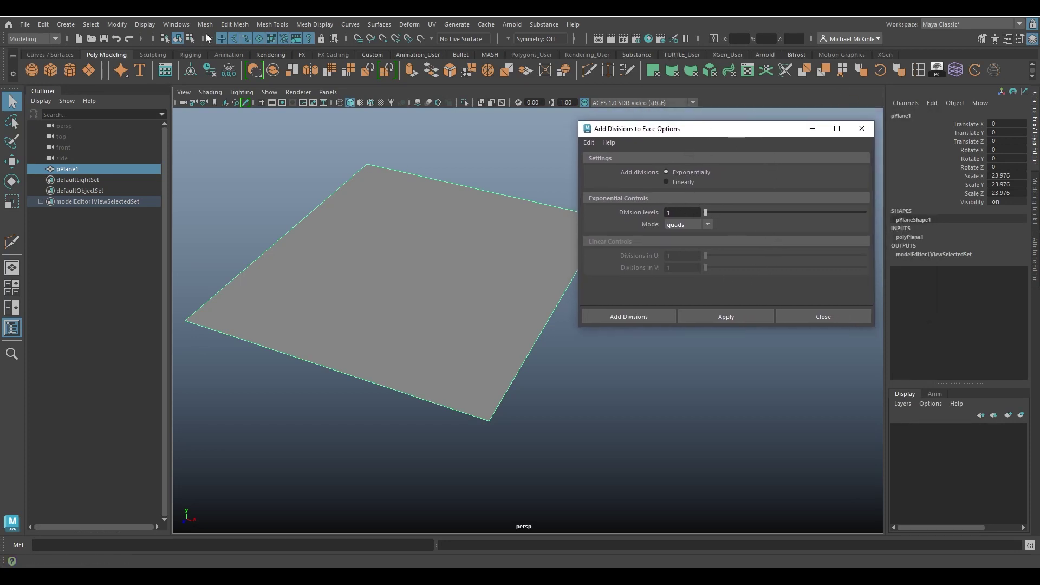
{"action": "left_click", "coordinate": [146, 24]}
{"action": "mouse_move", "coordinate": [209, 64]}
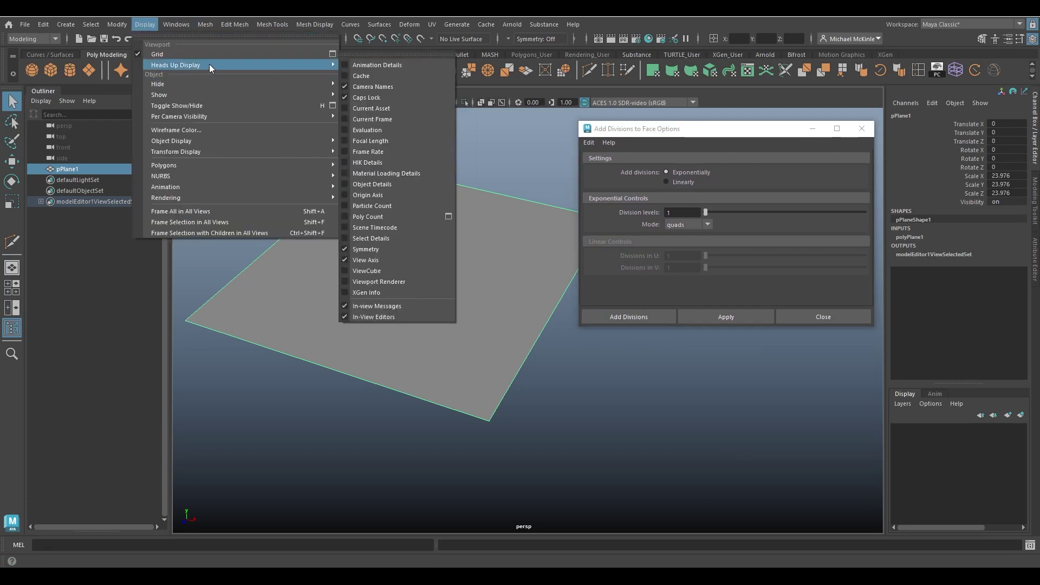
{"action": "left_click", "coordinate": [374, 221]}
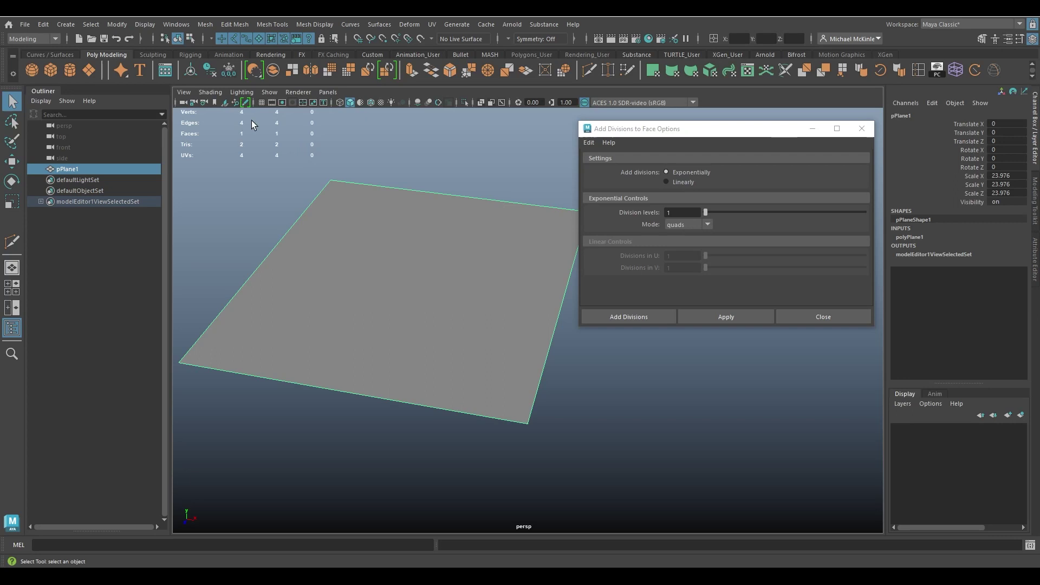
{"action": "left_click_drag", "start_coordinate": [392, 191], "coordinate": [420, 189], "text": "alt"}
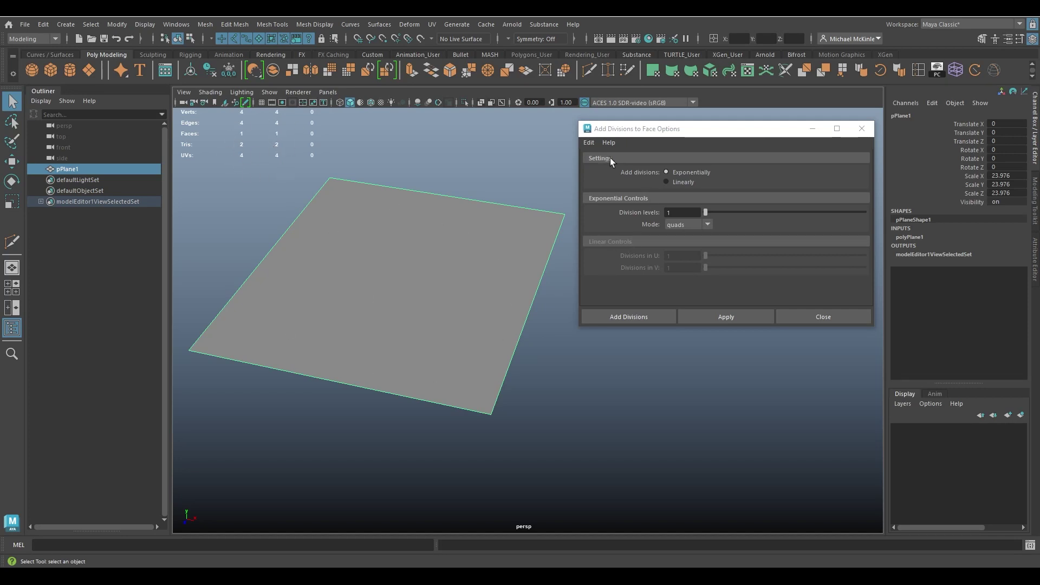
- Apply Add Divisions and step the Divisions level through 1, 2, 3 and 4
{"action": "left_click_drag", "start_coordinate": [658, 133], "coordinate": [659, 127]}
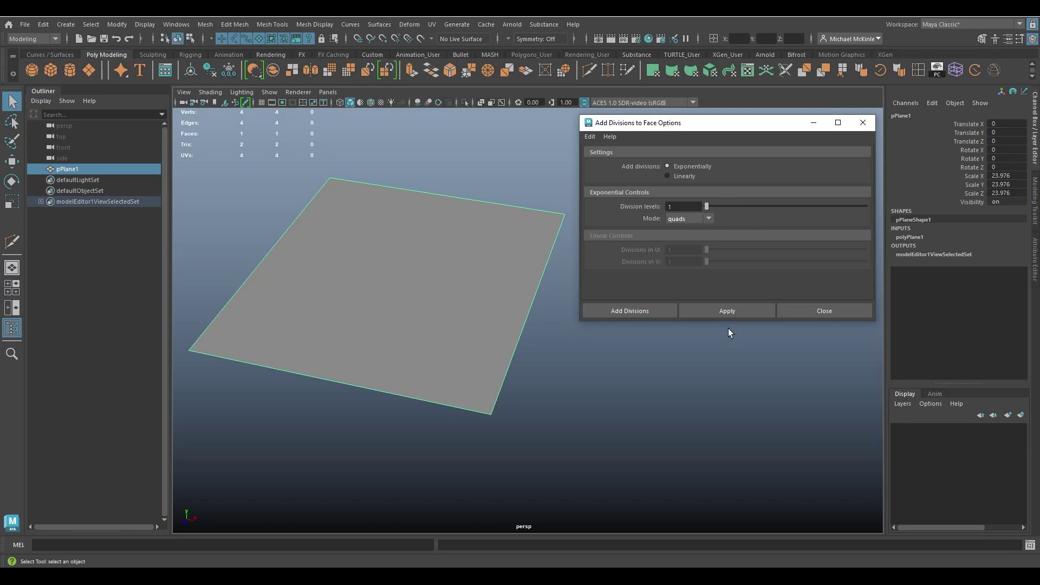
{"action": "left_click", "coordinate": [621, 312]}
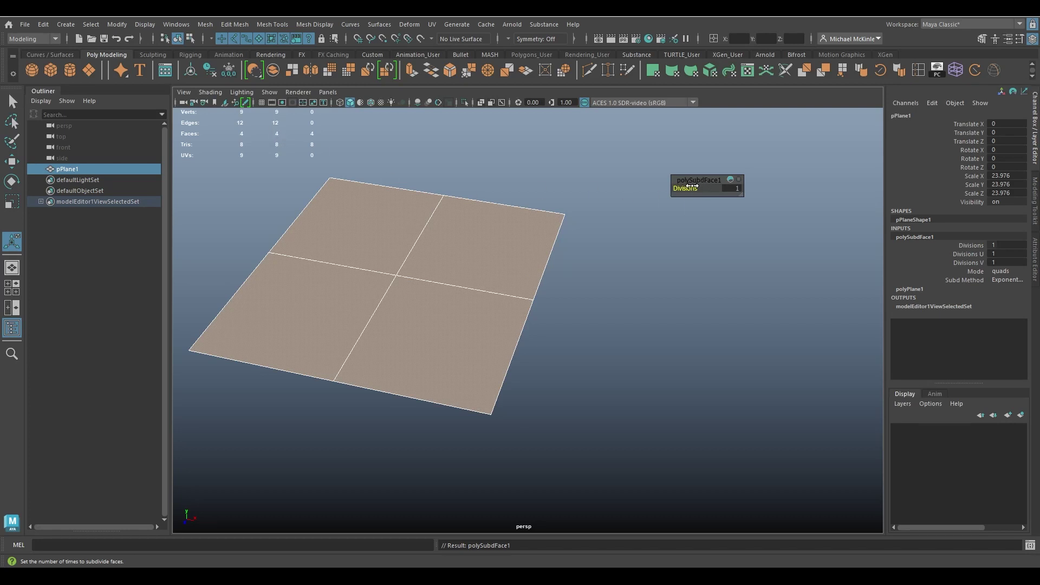
{"action": "left_click_drag", "start_coordinate": [691, 187], "coordinate": [706, 190]}
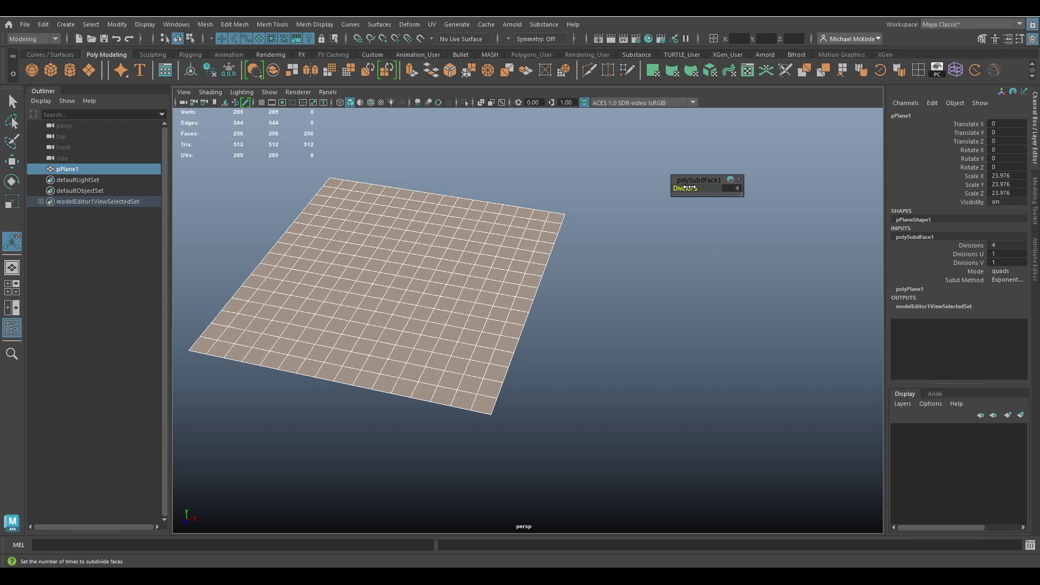
{"action": "mouse_move", "coordinate": [688, 192]}
{"action": "left_mouse_down"}
{"action": "mouse_move", "coordinate": [661, 187]}
{"action": "mouse_move", "coordinate": [702, 193]}
{"action": "left_mouse_up"}
{"action": "left_click_drag", "start_coordinate": [694, 191], "coordinate": [430, 246]}
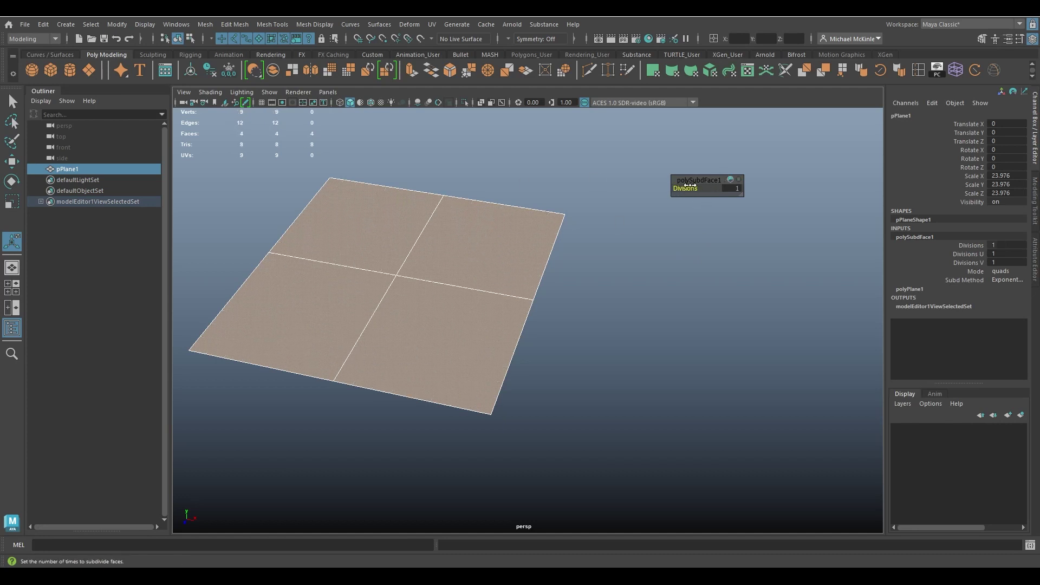
{"action": "left_click_drag", "start_coordinate": [689, 188], "coordinate": [693, 189]}
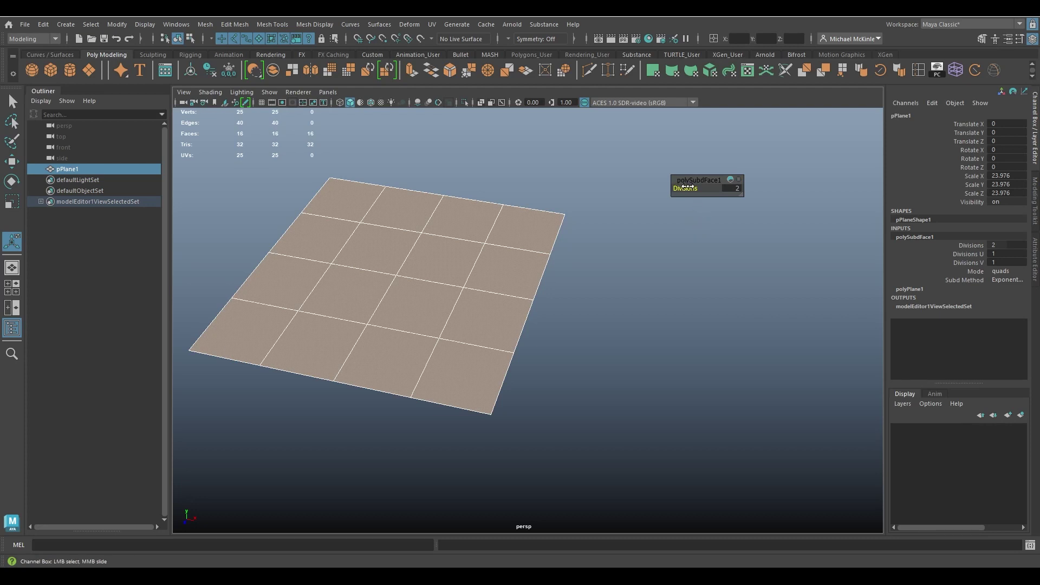
{"action": "left_click_drag", "start_coordinate": [686, 187], "coordinate": [689, 187]}
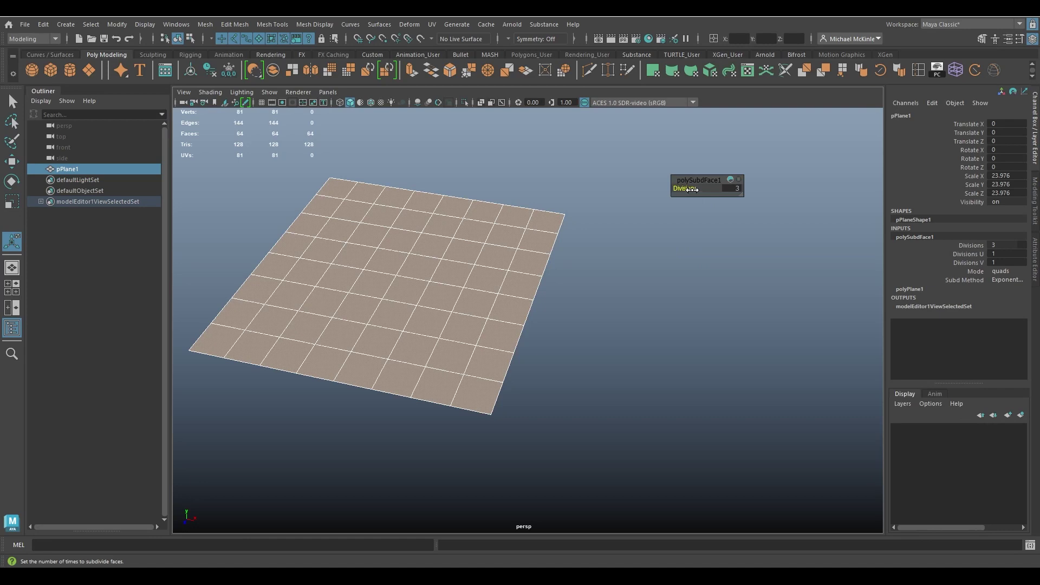
{"action": "left_click_drag", "start_coordinate": [692, 188], "coordinate": [696, 188]}
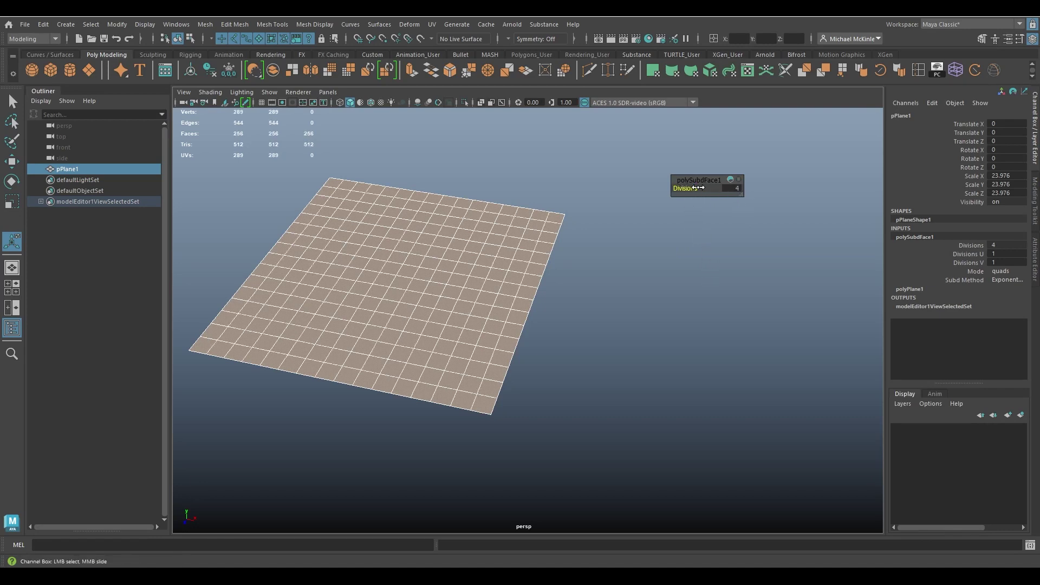
{"action": "left_click_drag", "start_coordinate": [697, 187], "coordinate": [698, 189]}
- Set Divisions to 5, then lower it to 4 and finally 0
{"action": "left_click", "coordinate": [730, 188]}
{"action": "type", "text": "5"}
{"action": "key", "text": "Return"}
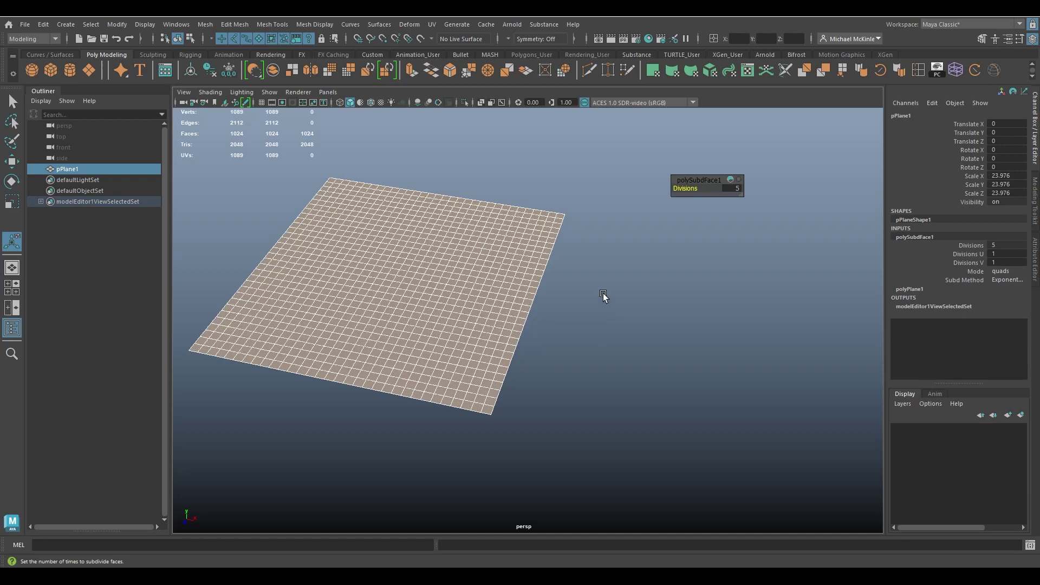
{"action": "mouse_move", "coordinate": [634, 277]}
{"action": "middle_mouse_down"}
{"action": "mouse_move", "coordinate": [680, 262]}
{"action": "mouse_move", "coordinate": [643, 260]}
{"action": "middle_mouse_up"}
{"action": "middle_click_drag", "start_coordinate": [699, 185], "coordinate": [405, 290]}
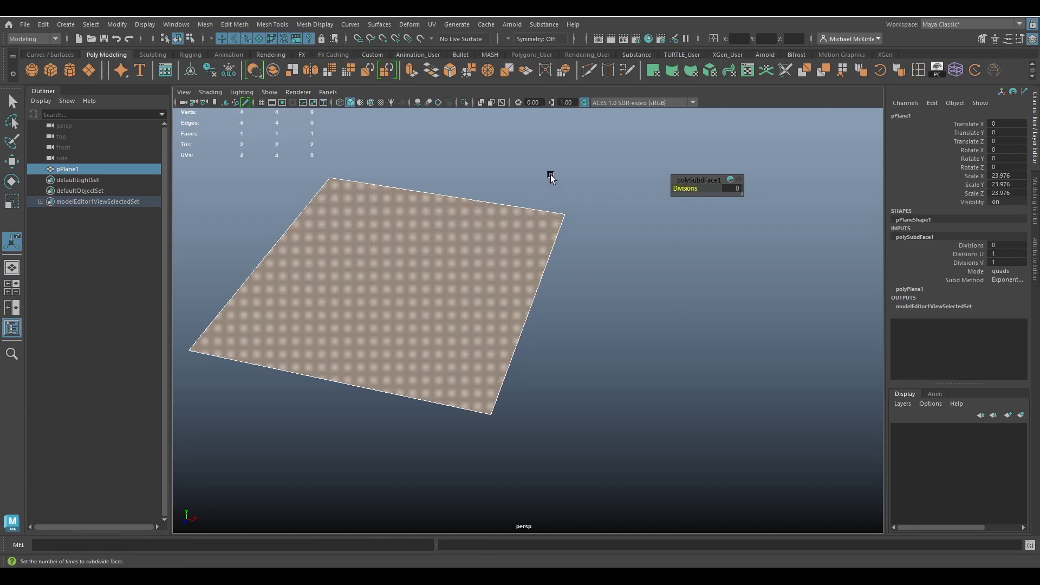
- In Object Mode, delete the plane's history and reopen the Add Divisions options
{"action": "right_click_drag", "start_coordinate": [551, 175], "coordinate": [583, 157]}
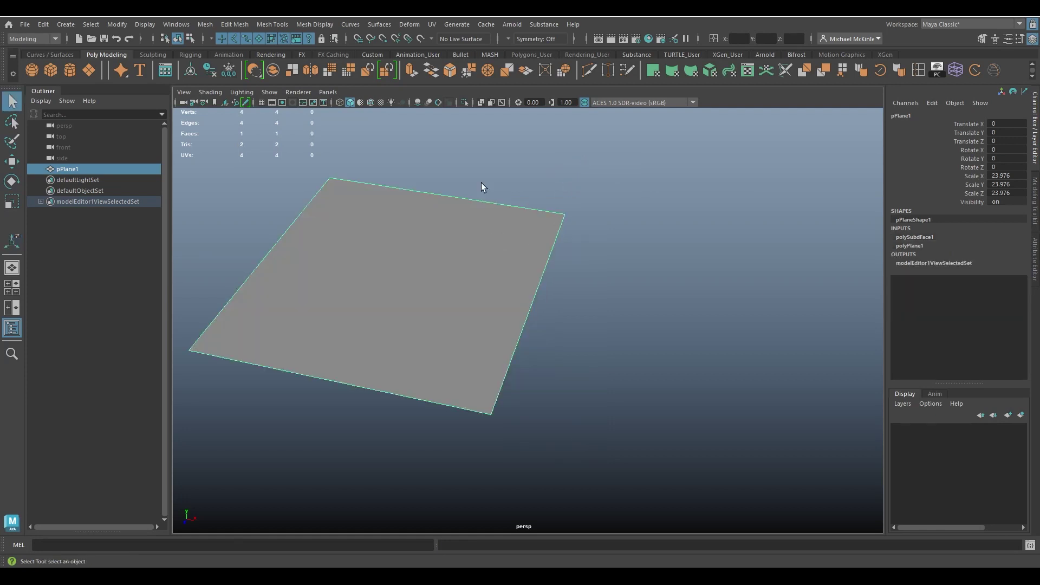
{"action": "left_click", "coordinate": [210, 70]}
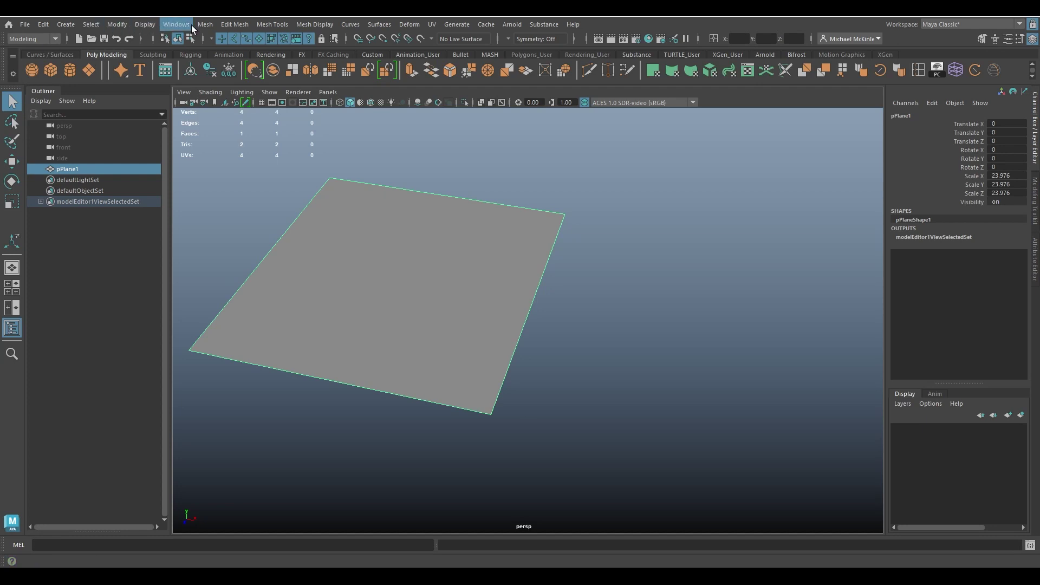
{"action": "left_click", "coordinate": [231, 24]}
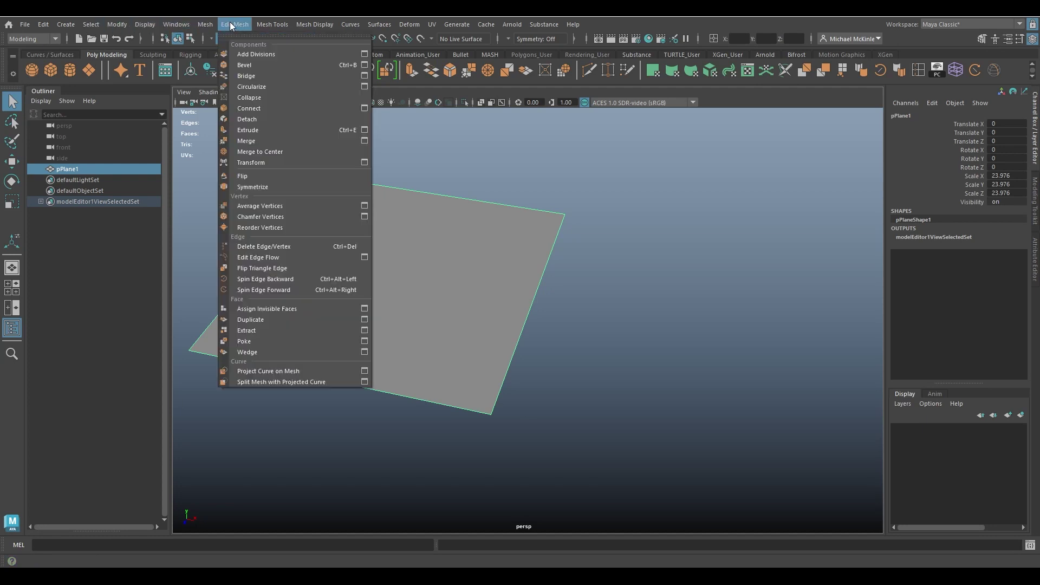
{"action": "left_click", "coordinate": [365, 54]}
{"action": "left_click_drag", "start_coordinate": [684, 123], "coordinate": [695, 134]}
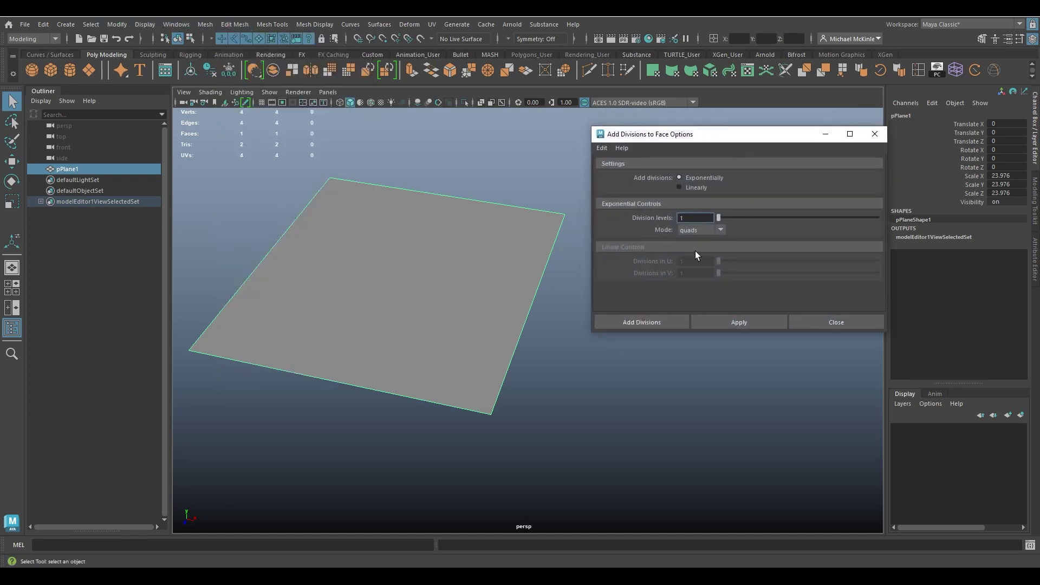
- Try Edge mode, then Vertex mode, selecting the plane's top, right and left corner vertices
{"action": "right_click_drag", "start_coordinate": [473, 232], "coordinate": [472, 207]}
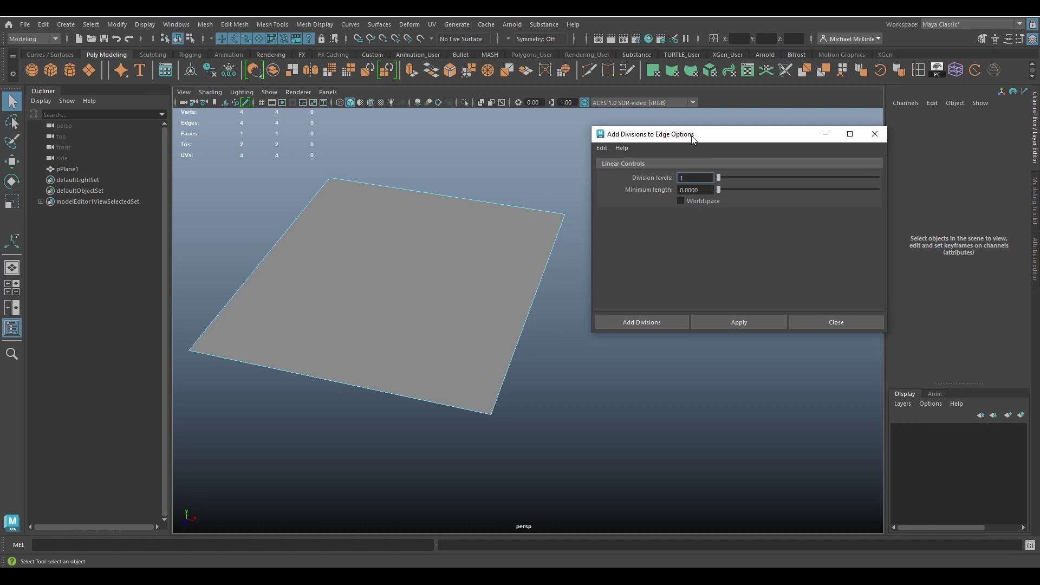
{"action": "left_click_drag", "start_coordinate": [688, 138], "coordinate": [672, 131]}
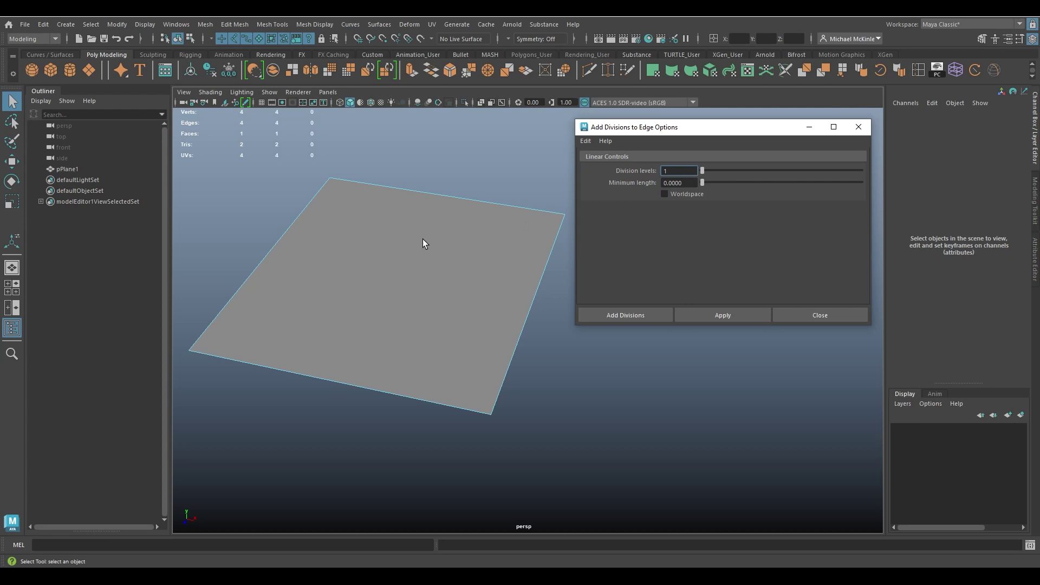
{"action": "right_click_drag", "start_coordinate": [436, 232], "coordinate": [388, 231]}
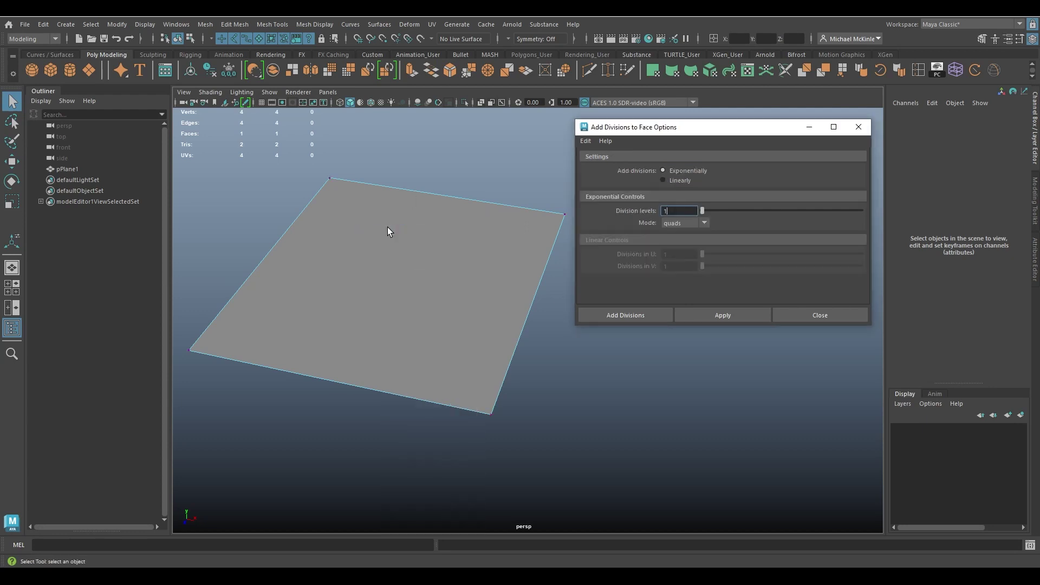
{"action": "left_click", "coordinate": [330, 179]}
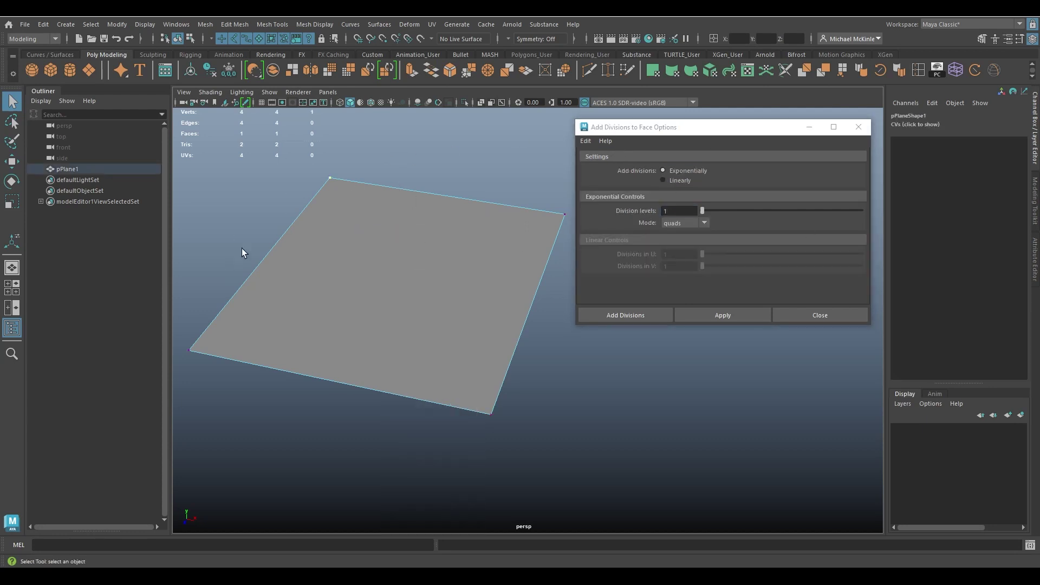
{"action": "left_click_drag", "start_coordinate": [462, 310], "coordinate": [519, 401]}
{"action": "left_click_drag", "start_coordinate": [452, 220], "coordinate": [572, 171]}
{"action": "left_click_drag", "start_coordinate": [343, 289], "coordinate": [148, 392]}
- Set Mode to triangles and apply Add Divisions to the whole plane
{"action": "right_click_drag", "start_coordinate": [443, 248], "coordinate": [460, 274]}
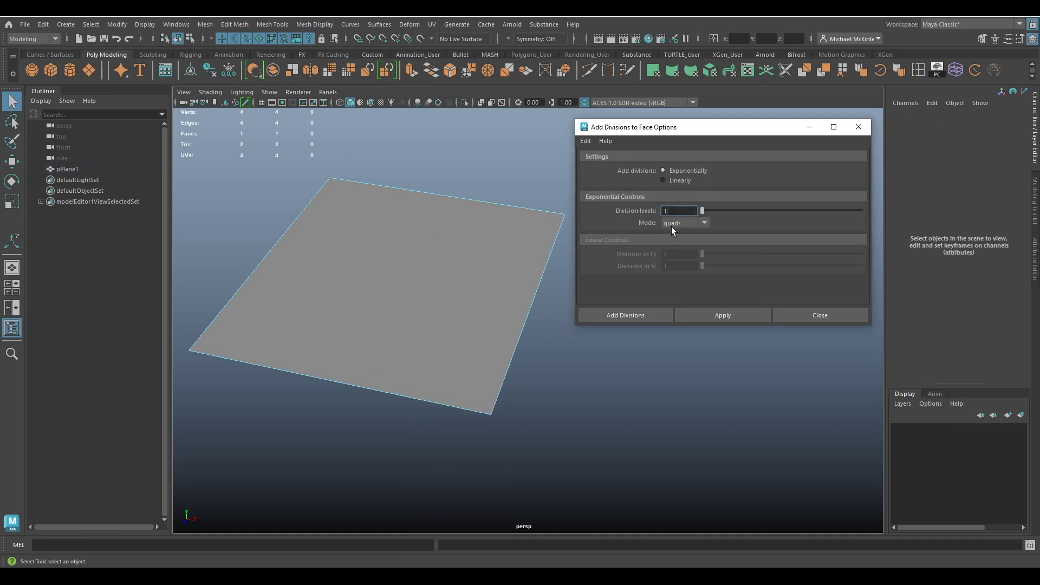
{"action": "left_click", "coordinate": [705, 224]}
{"action": "left_click", "coordinate": [680, 245]}
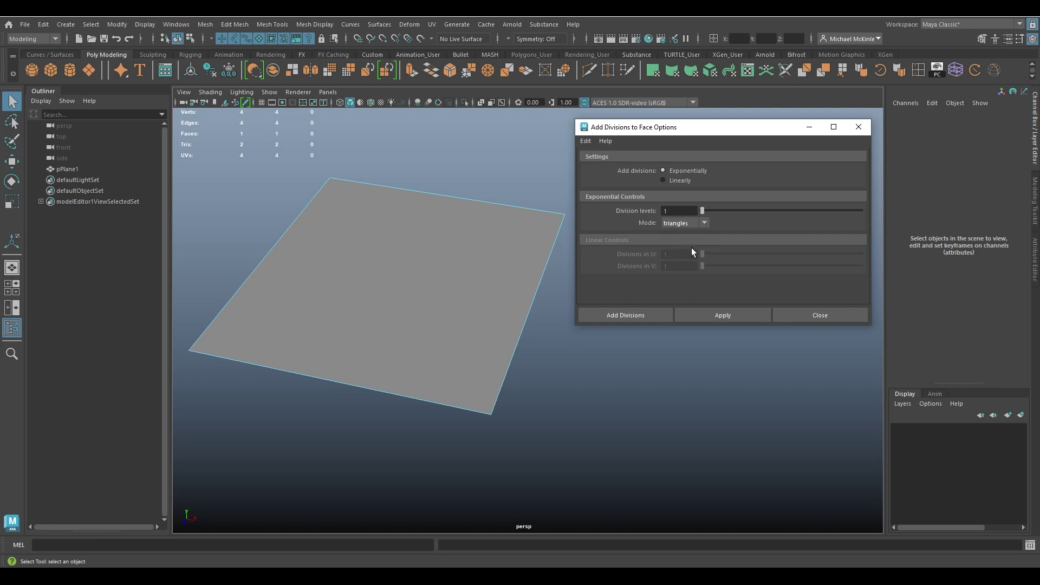
{"action": "left_click", "coordinate": [726, 318]}
{"action": "left_click", "coordinate": [415, 227]}
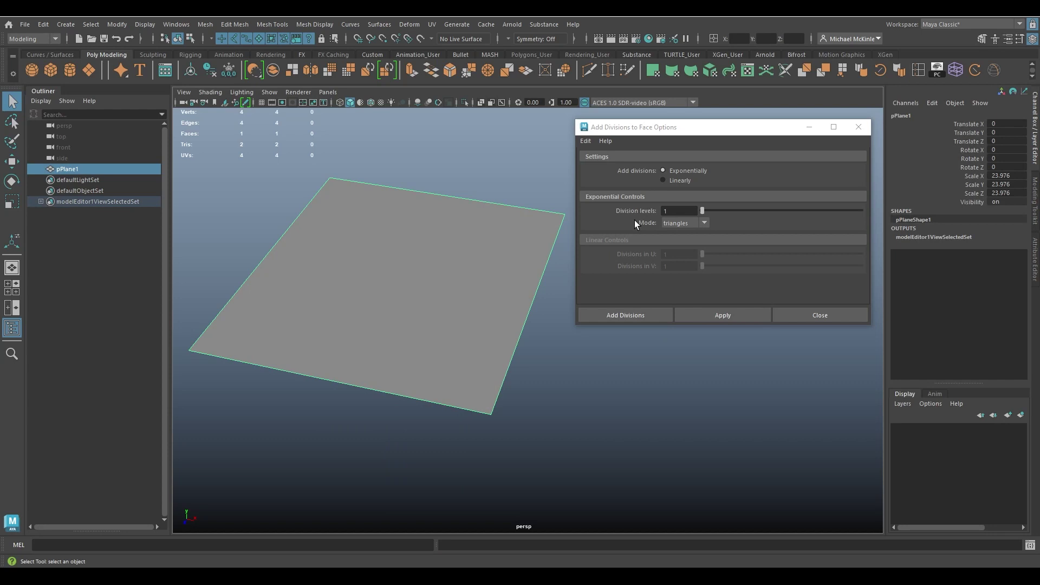
{"action": "left_click", "coordinate": [641, 314]}
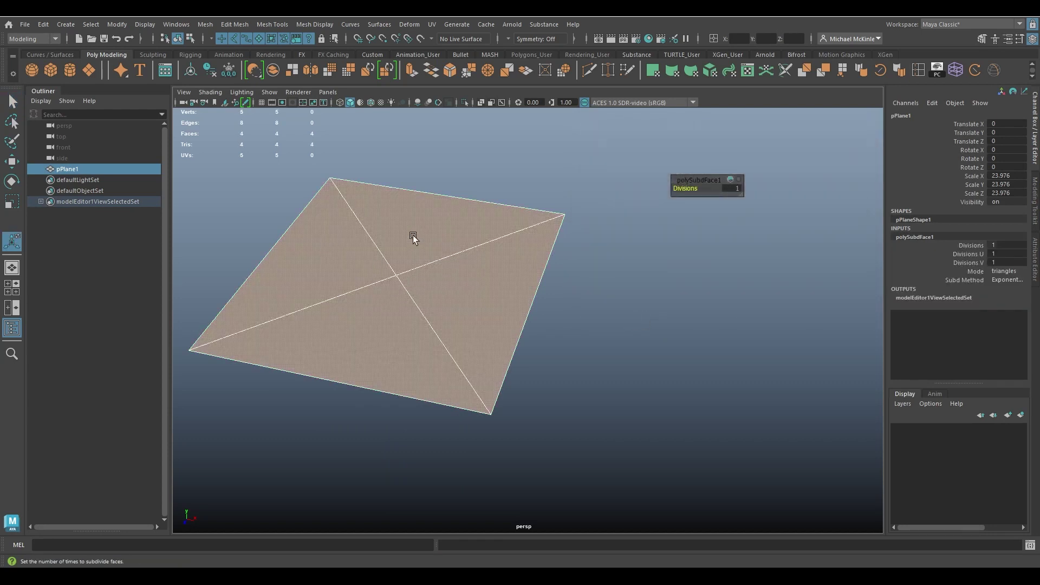
- Raise the triangle Divisions to 3, then lower them to 0
{"action": "left_click_drag", "start_coordinate": [685, 189], "coordinate": [707, 191]}
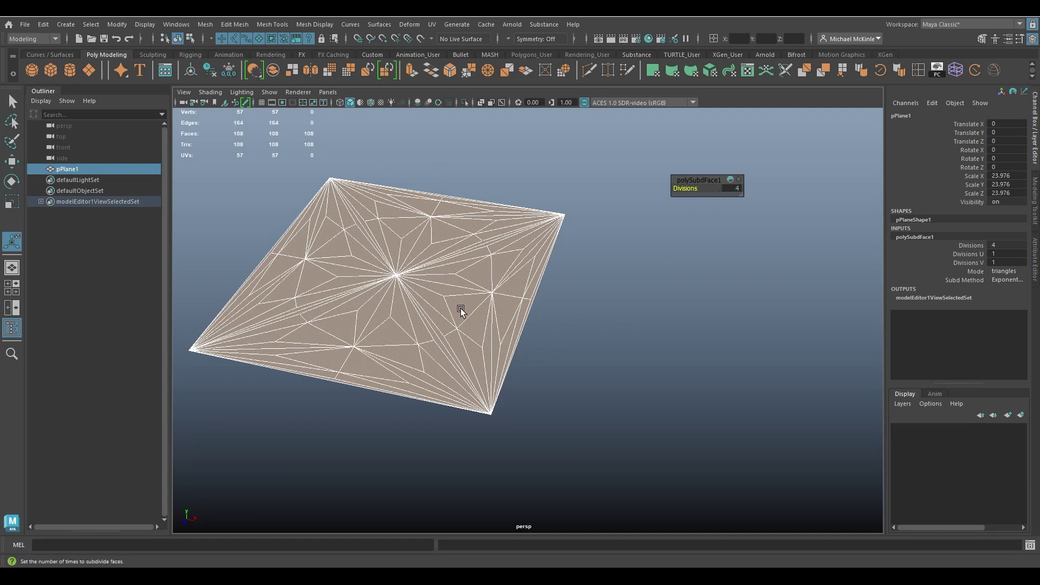
{"action": "left_click_drag", "start_coordinate": [459, 292], "coordinate": [522, 283], "text": "alt"}
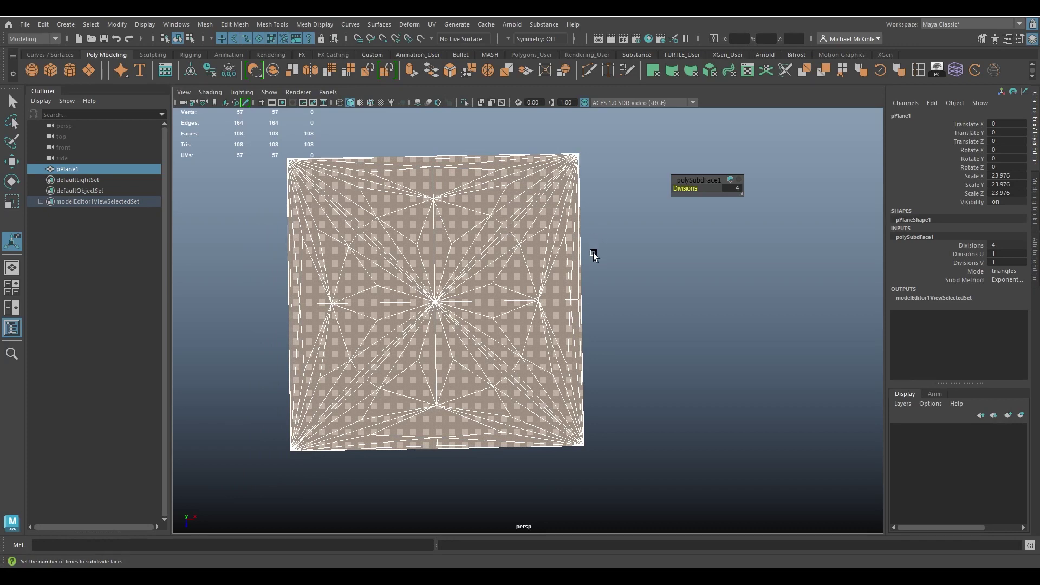
{"action": "middle_click_drag", "start_coordinate": [667, 232], "coordinate": [643, 186]}
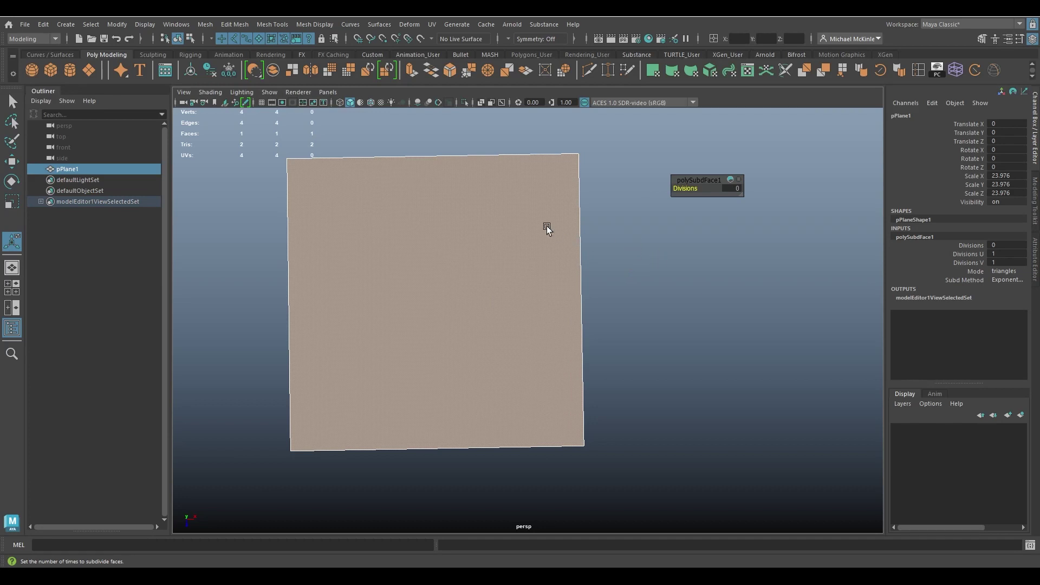
{"action": "left_click_drag", "start_coordinate": [547, 230], "coordinate": [543, 271], "text": "alt"}
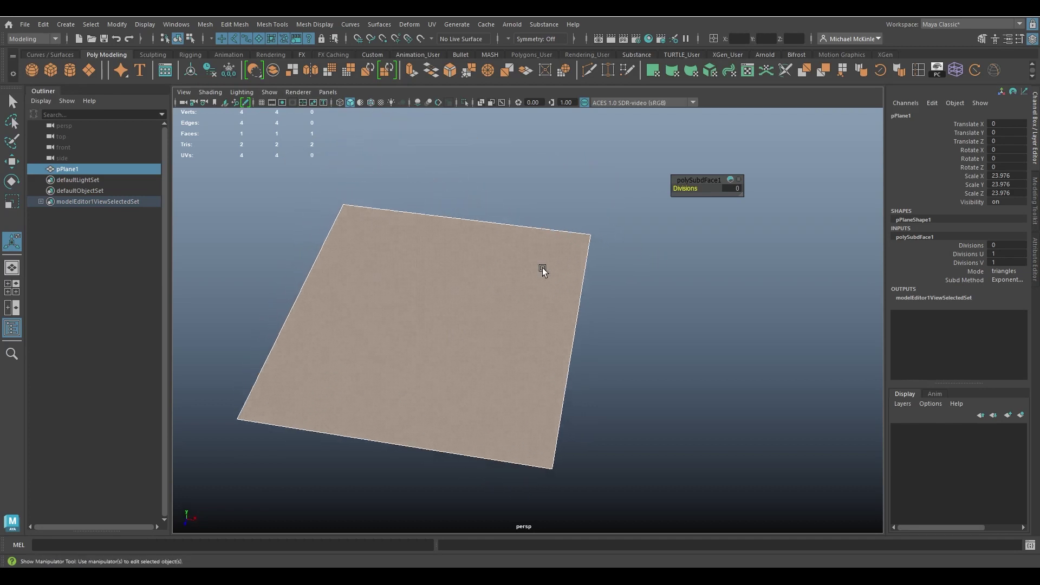
{"action": "right_click_drag", "start_coordinate": [523, 240], "coordinate": [560, 232]}
- Delete pPlane1's history, reopen the Add Divisions options, and choose linear divisions
{"action": "key", "text": "q"}
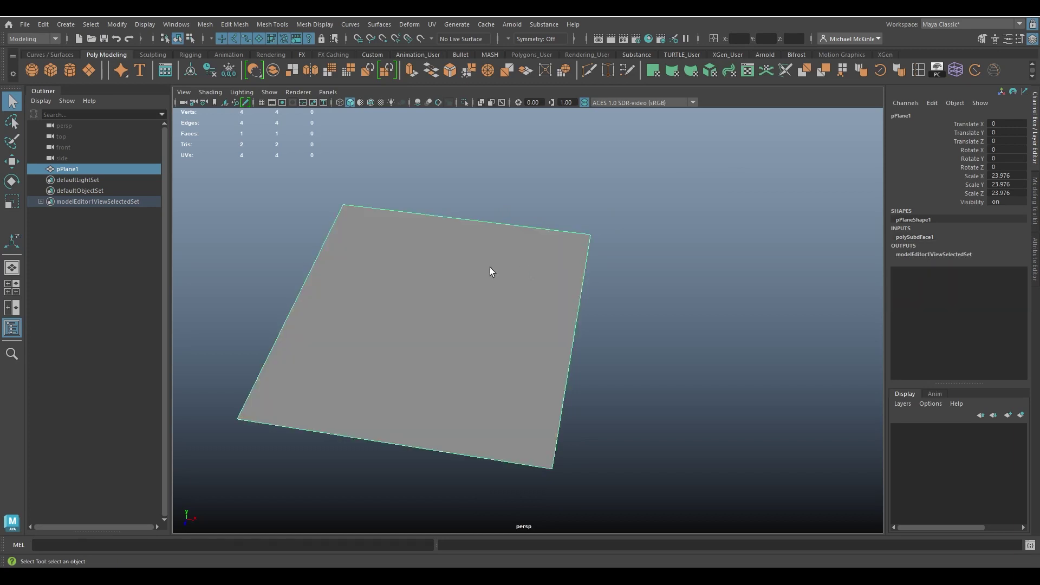
{"action": "left_click", "coordinate": [210, 70]}
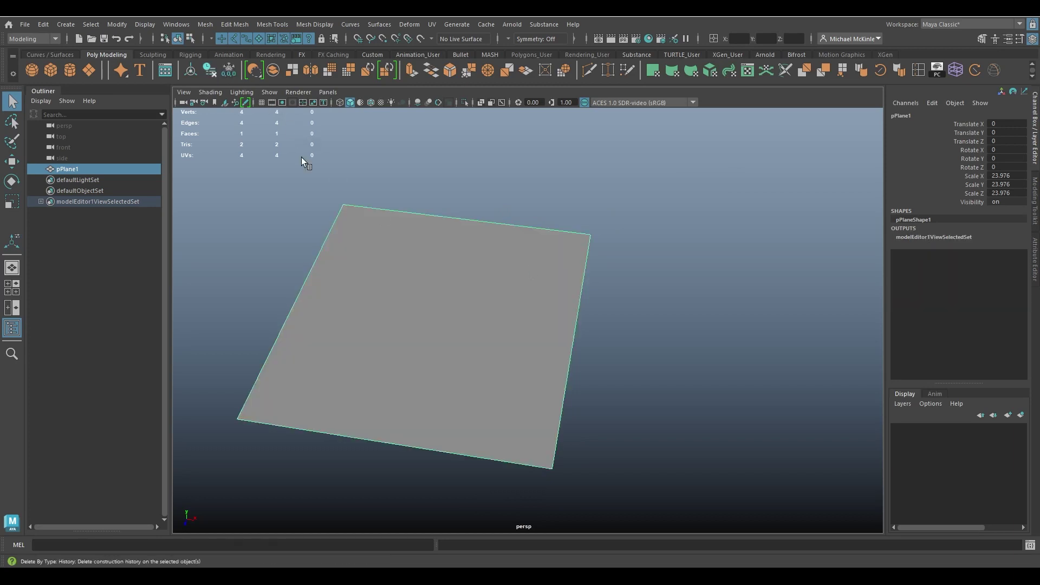
{"action": "left_click", "coordinate": [220, 26]}
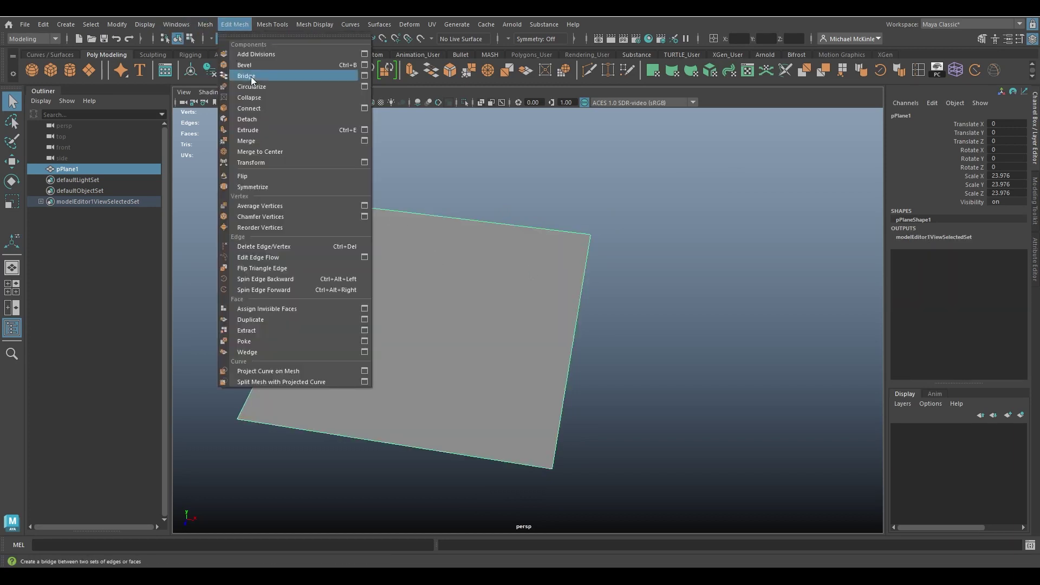
{"action": "left_click", "coordinate": [367, 55]}
{"action": "left_click_drag", "start_coordinate": [494, 238], "coordinate": [418, 254], "text": "alt"}
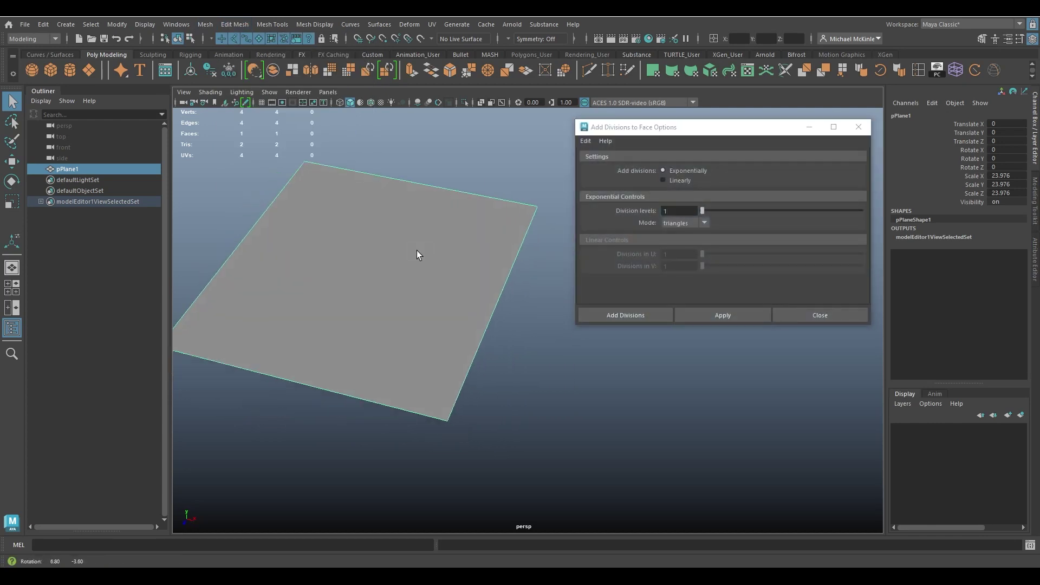
{"action": "left_click", "coordinate": [686, 223]}
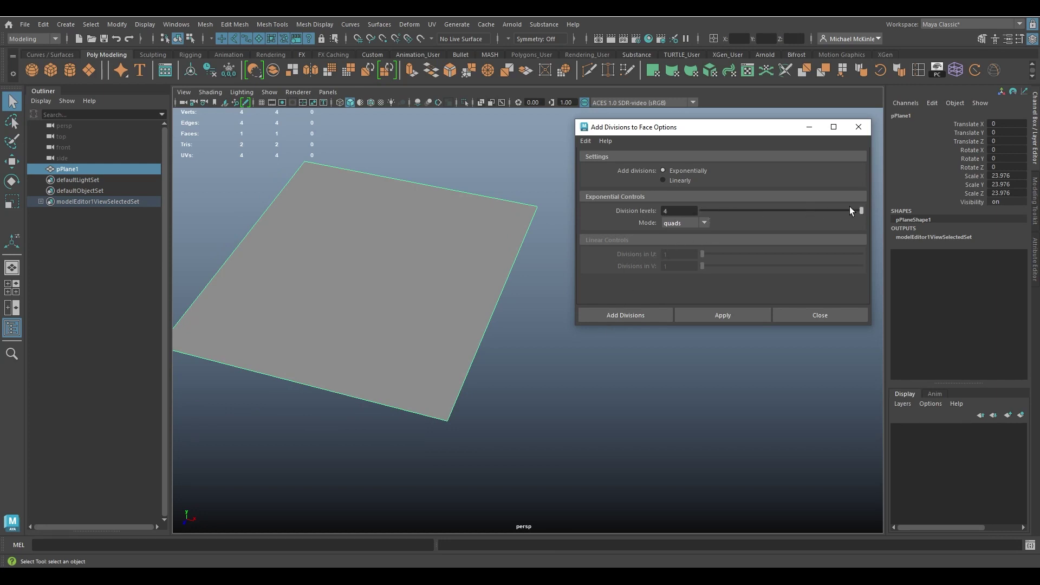
{"action": "left_click_drag", "start_coordinate": [849, 210], "coordinate": [691, 209]}
{"action": "left_click", "coordinate": [663, 181]}
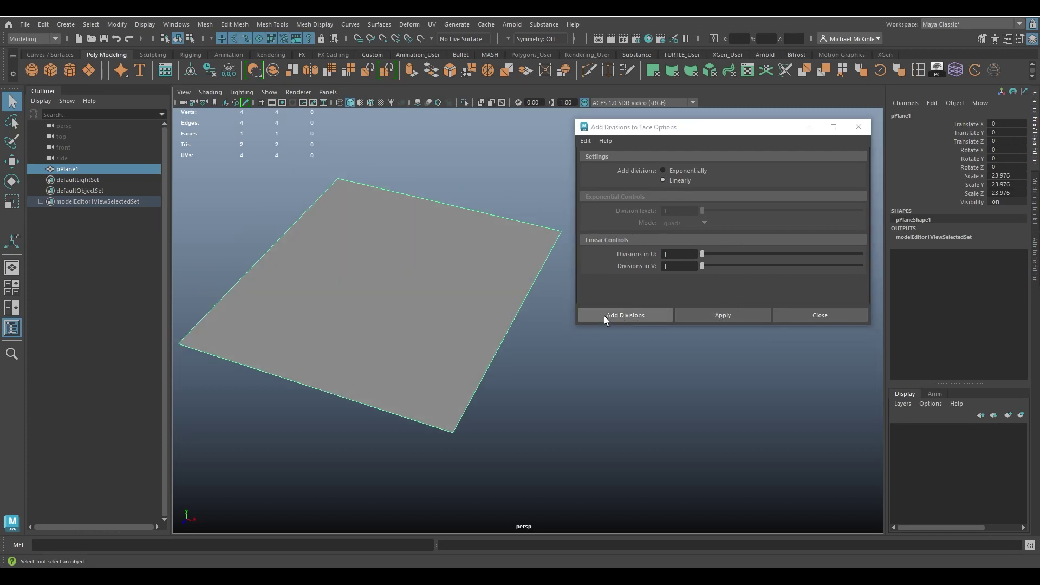
- Apply linear Add Divisions, then return Divisions to 0 and Divisions U from 8 to 1
{"action": "left_click", "coordinate": [632, 315]}
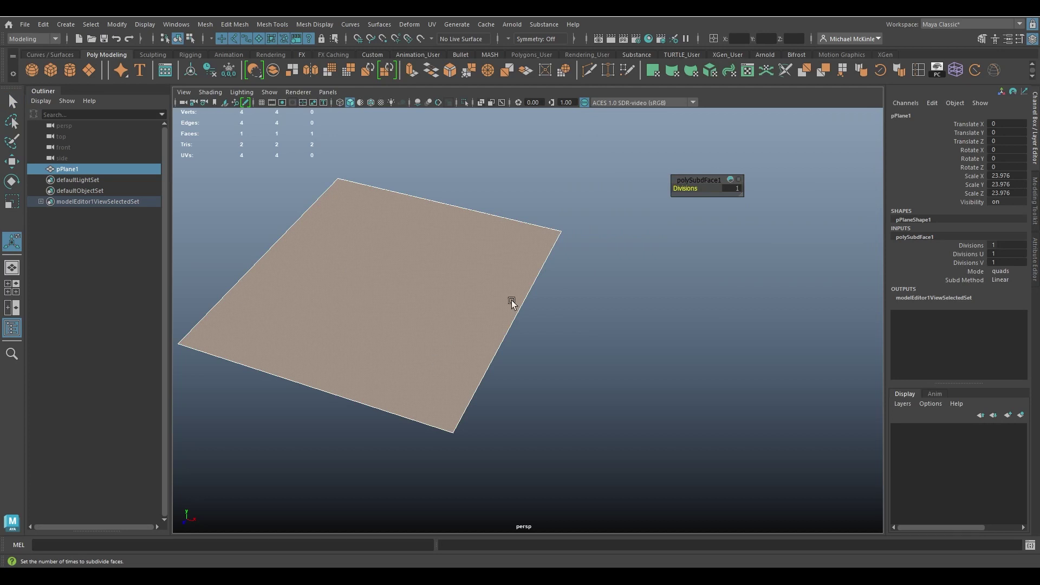
{"action": "left_click_drag", "start_coordinate": [683, 188], "coordinate": [623, 195]}
{"action": "left_click", "coordinate": [974, 245]}
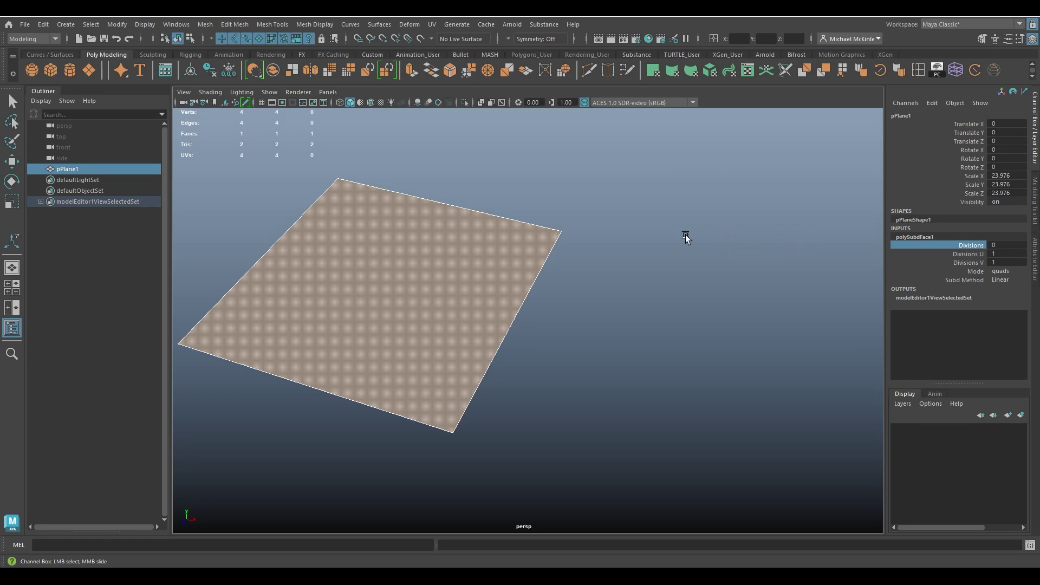
{"action": "middle_click_drag", "start_coordinate": [685, 238], "coordinate": [629, 260]}
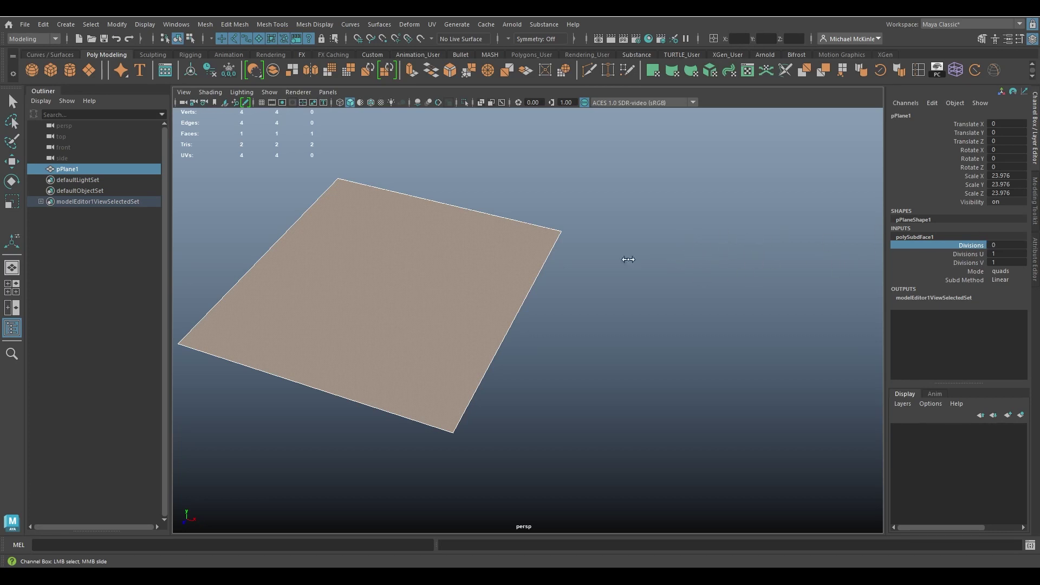
{"action": "left_click", "coordinate": [972, 254]}
{"action": "middle_click_drag", "start_coordinate": [717, 253], "coordinate": [752, 242]}
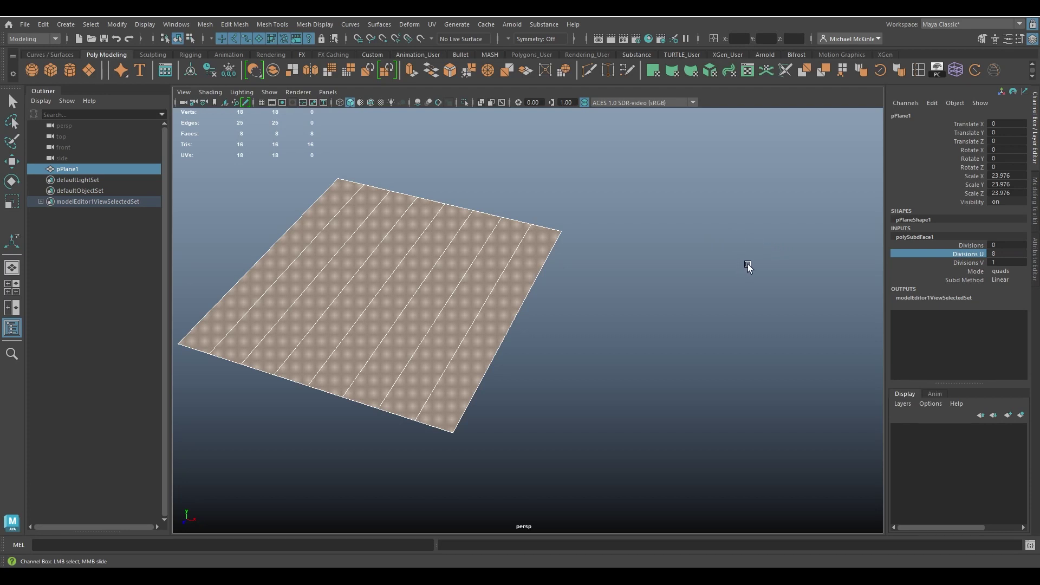
{"action": "middle_click_drag", "start_coordinate": [771, 271], "coordinate": [538, 262]}
- Set pPlane1's Divisions V to 8 and Divisions U to 3 in the Channel Box
{"action": "left_click", "coordinate": [975, 262]}
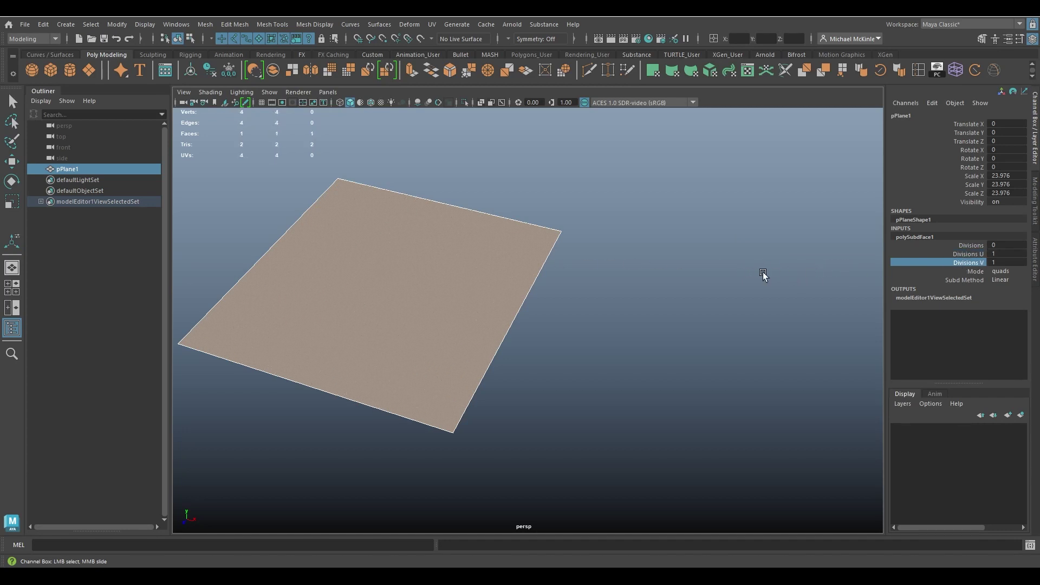
{"action": "middle_click_drag", "start_coordinate": [764, 274], "coordinate": [888, 261]}
{"action": "left_click", "coordinate": [969, 254]}
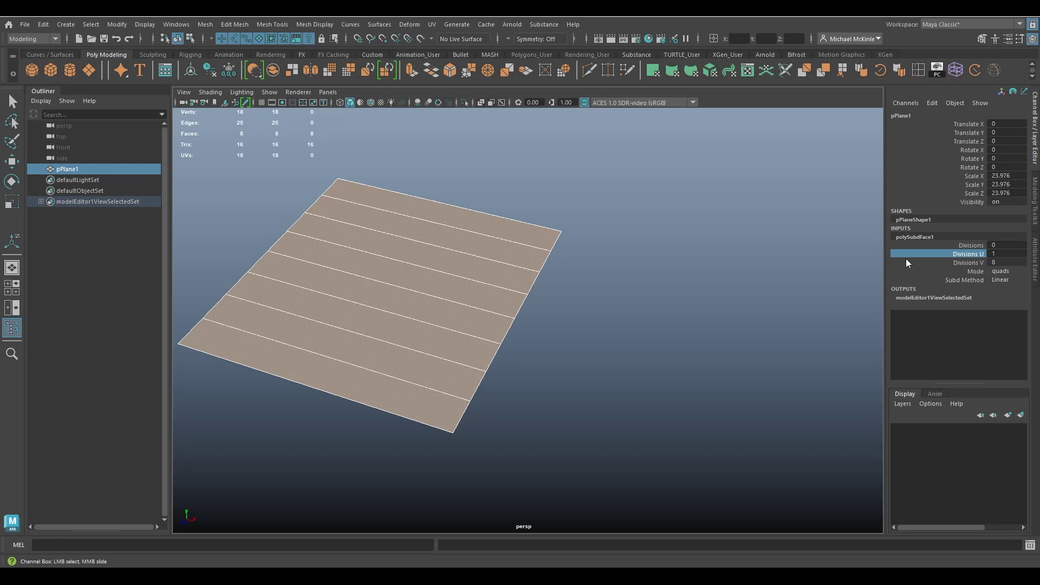
{"action": "middle_click_drag", "start_coordinate": [796, 260], "coordinate": [831, 259]}
{"action": "left_click", "coordinate": [969, 245]}
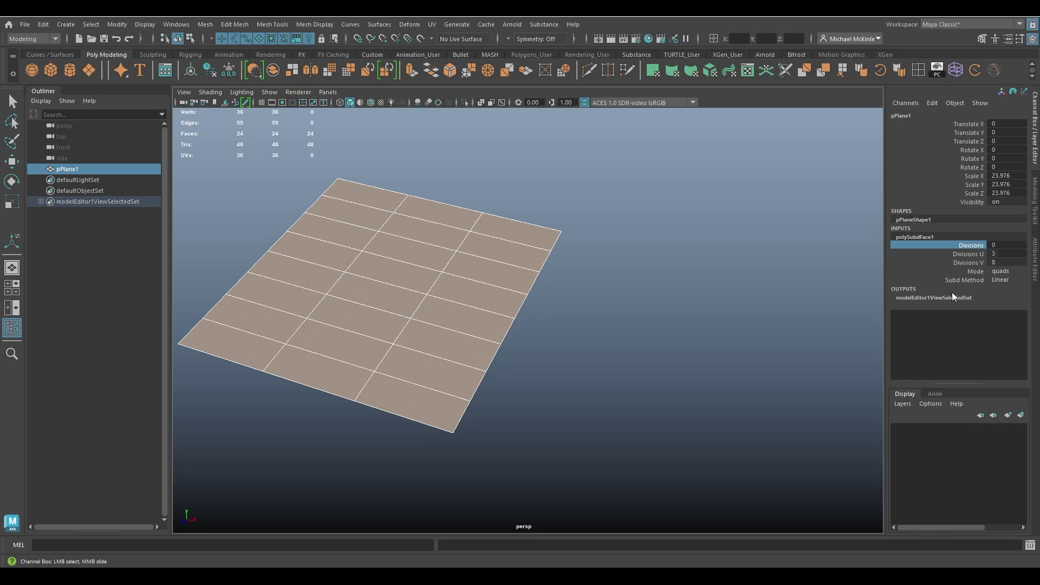
- Switch polySubdFace1's Subd Method to Exponential
{"action": "left_click", "coordinate": [967, 280]}
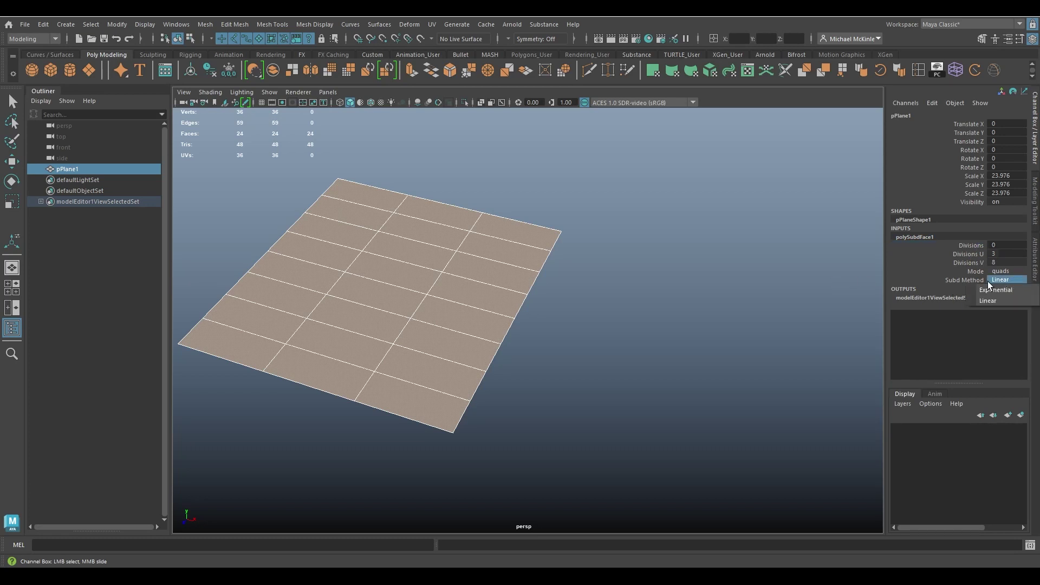
{"action": "left_click", "coordinate": [1007, 280]}
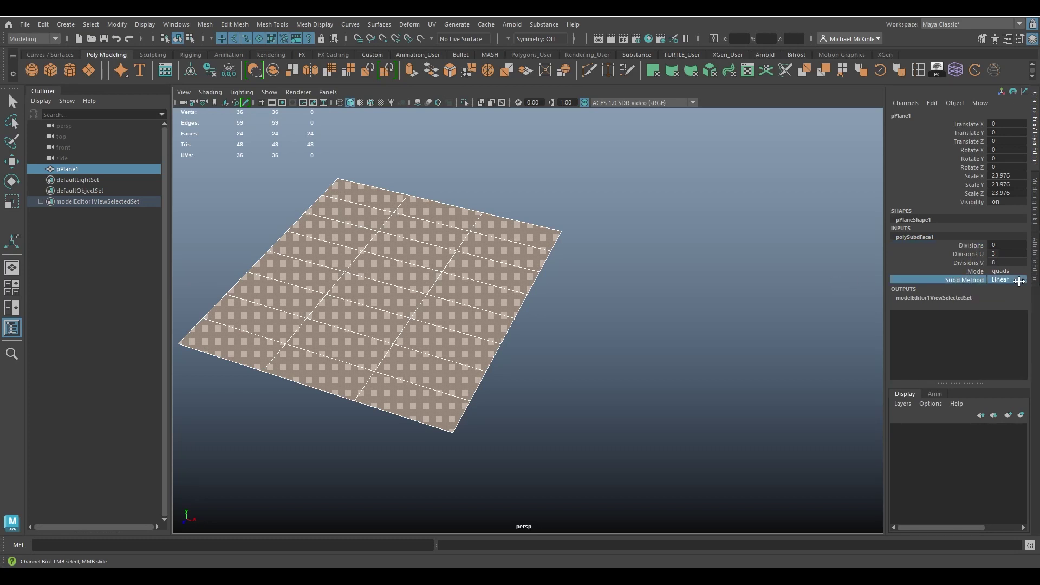
{"action": "left_click", "coordinate": [1020, 290]}
{"action": "key", "text": "t"}
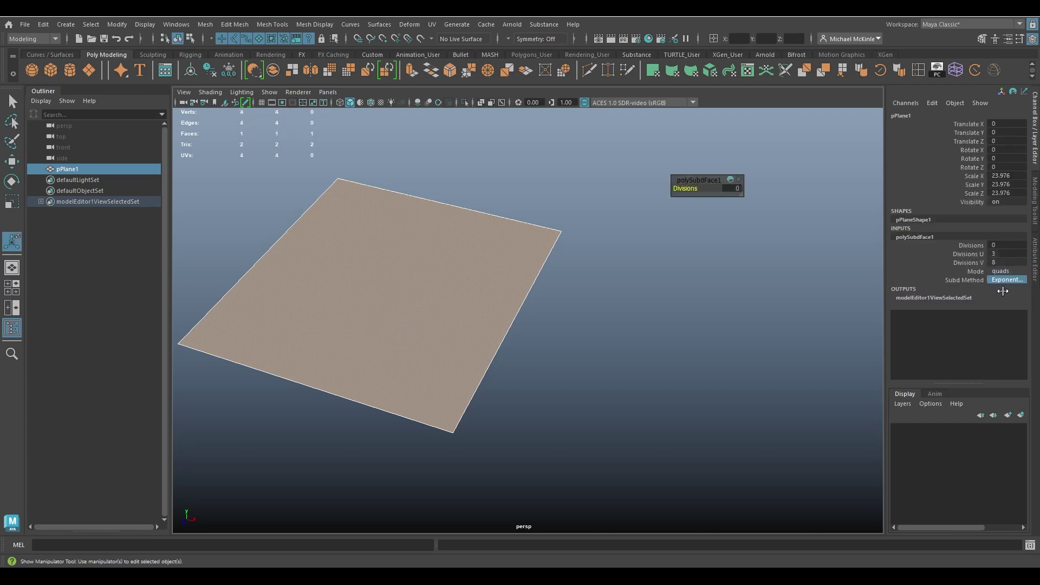
- Reset Divisions U and V to 1 and raise Divisions to 1, giving four quads
{"action": "left_click", "coordinate": [968, 254]}
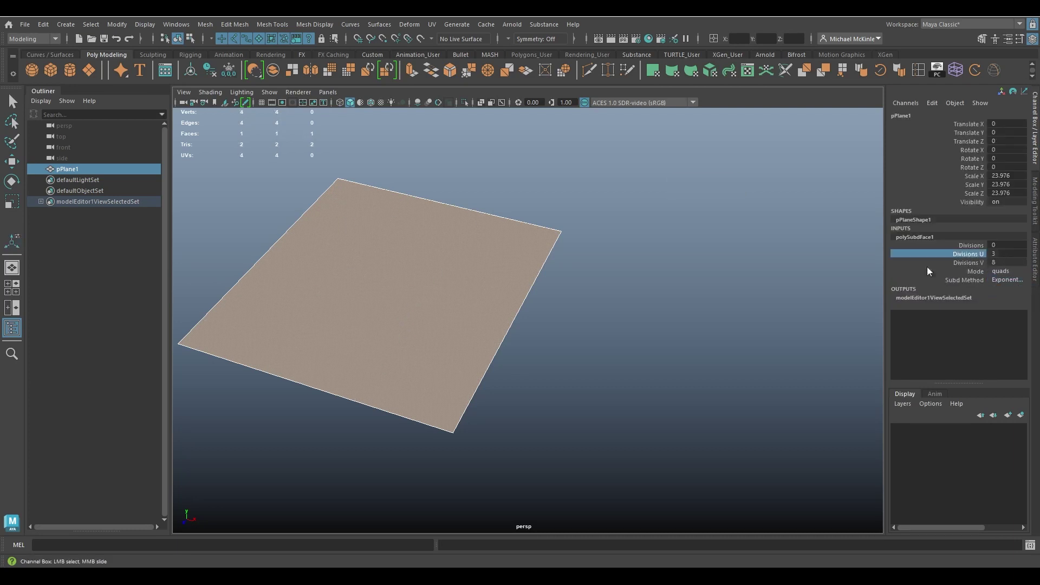
{"action": "middle_click_drag", "start_coordinate": [685, 258], "coordinate": [658, 263]}
{"action": "middle_click_drag", "start_coordinate": [801, 272], "coordinate": [670, 271]}
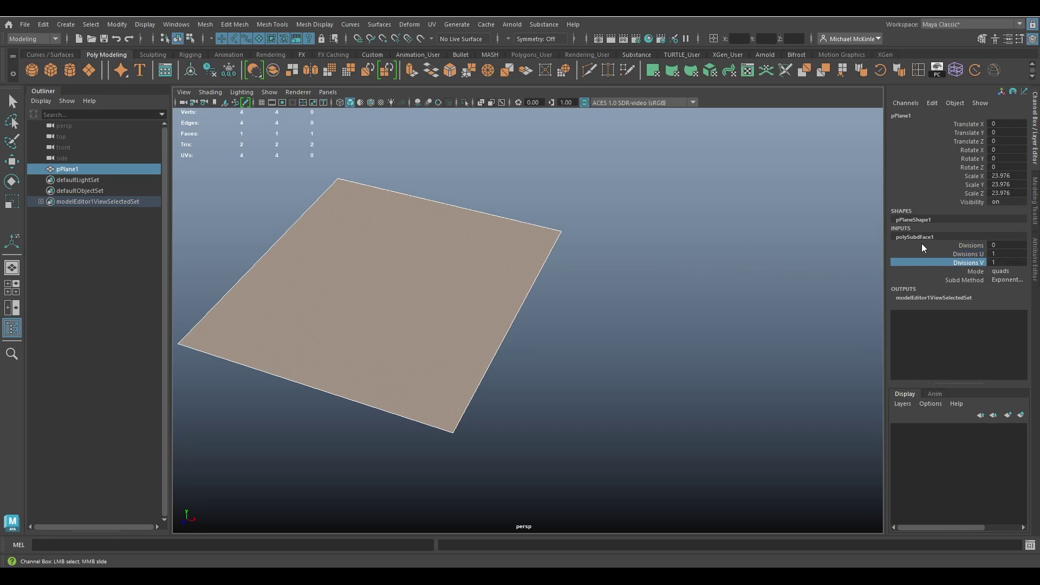
{"action": "left_click", "coordinate": [970, 247]}
{"action": "mouse_move", "coordinate": [775, 249]}
{"action": "middle_mouse_down"}
{"action": "mouse_move", "coordinate": [796, 246]}
{"action": "mouse_move", "coordinate": [769, 261]}
{"action": "middle_mouse_up"}
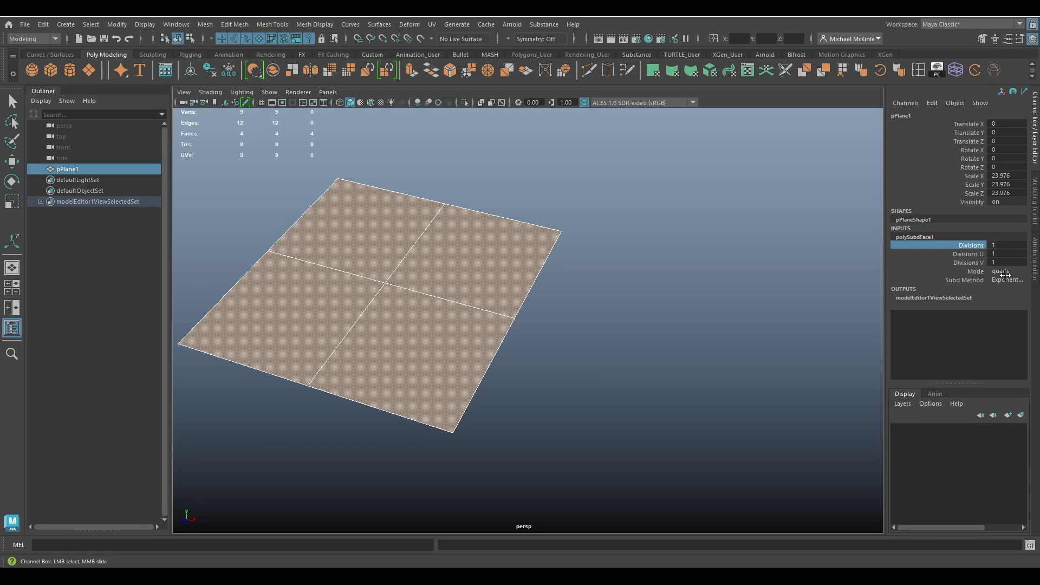
- Open the Attribute Editor and browse the plane's nodes to the polySubdFace1 tab
{"action": "left_click", "coordinate": [1036, 260]}
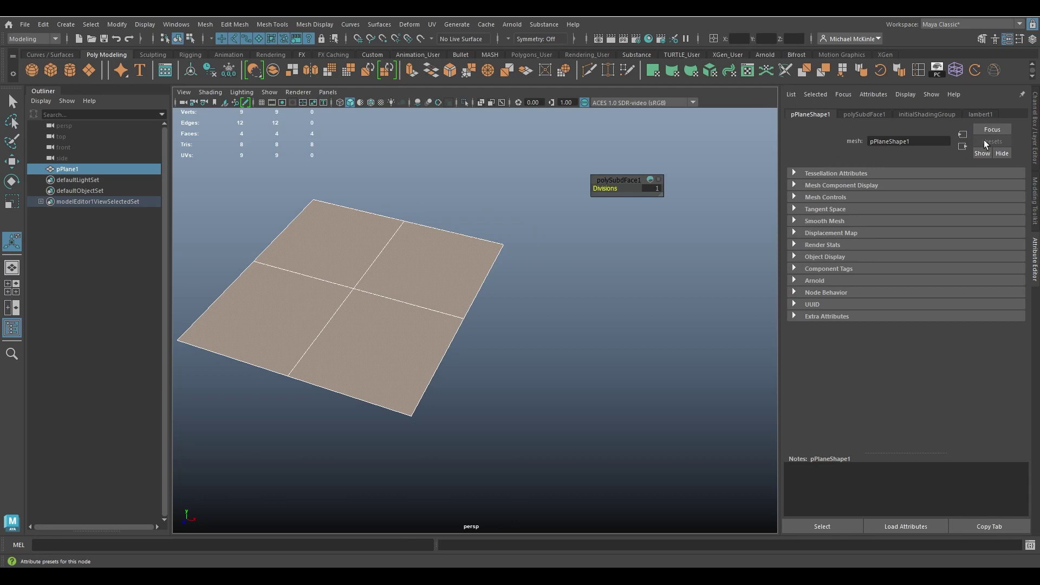
{"action": "left_click", "coordinate": [916, 111]}
{"action": "scroll", "coordinate": [575, 165], "scroll_direction": "up", "scroll_amount": 2}
{"action": "key", "text": "q"}
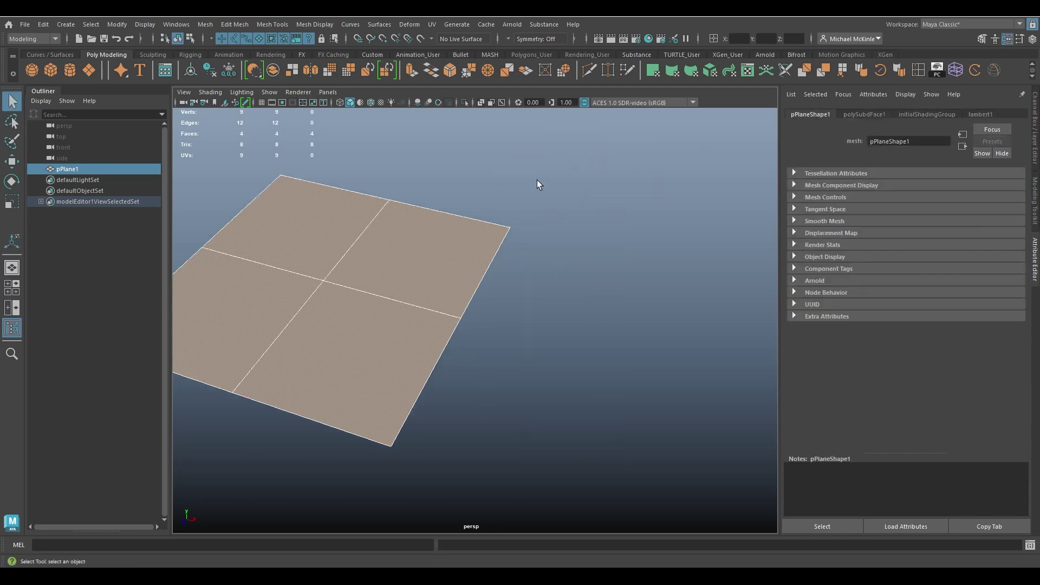
{"action": "key", "text": "F8"}
{"action": "left_click", "coordinate": [963, 112]}
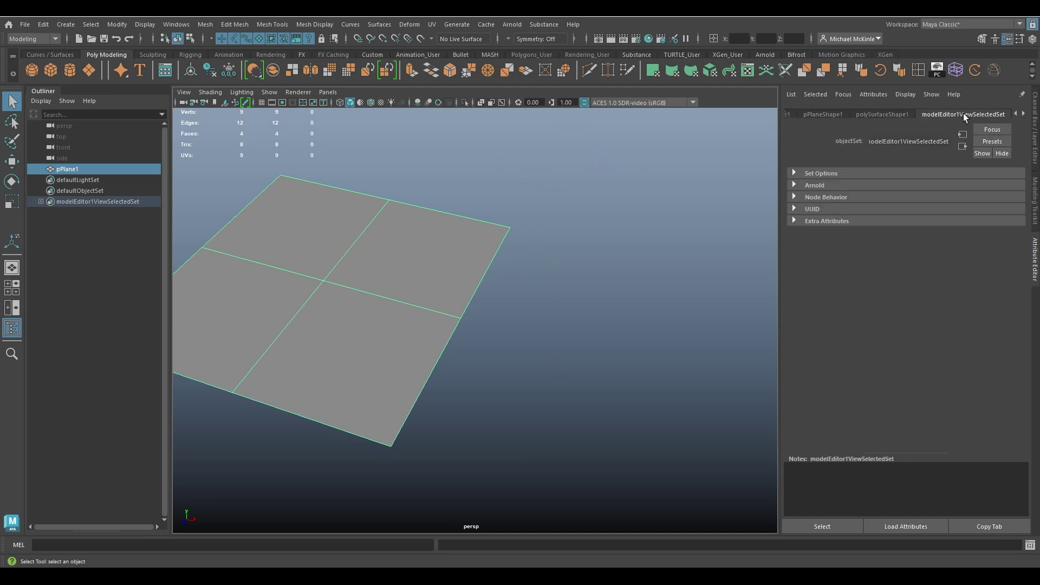
{"action": "left_click", "coordinate": [951, 115]}
{"action": "left_click", "coordinate": [948, 115]}
{"action": "left_click", "coordinate": [949, 114]}
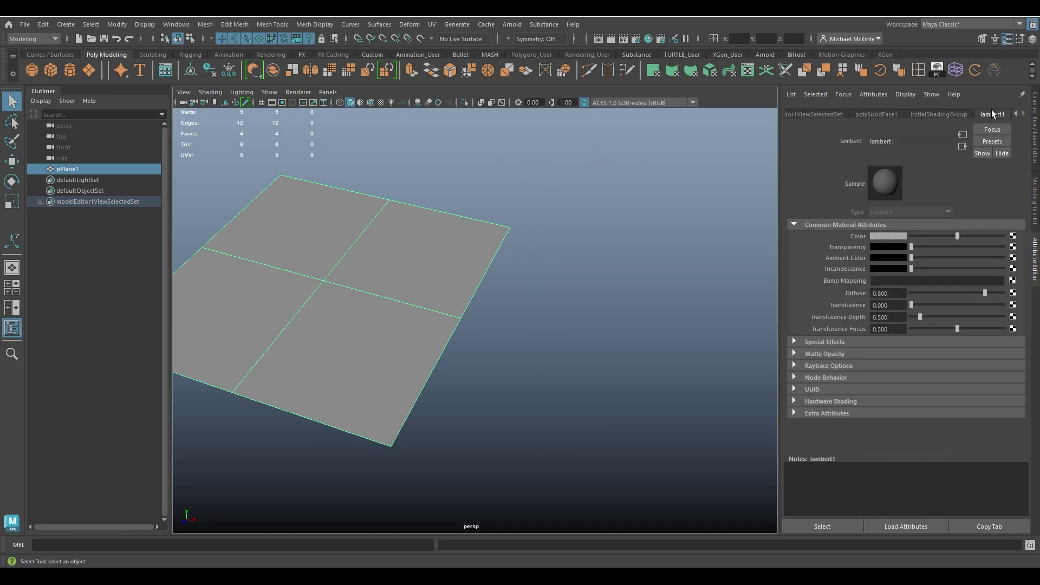
{"action": "left_click", "coordinate": [879, 115]}
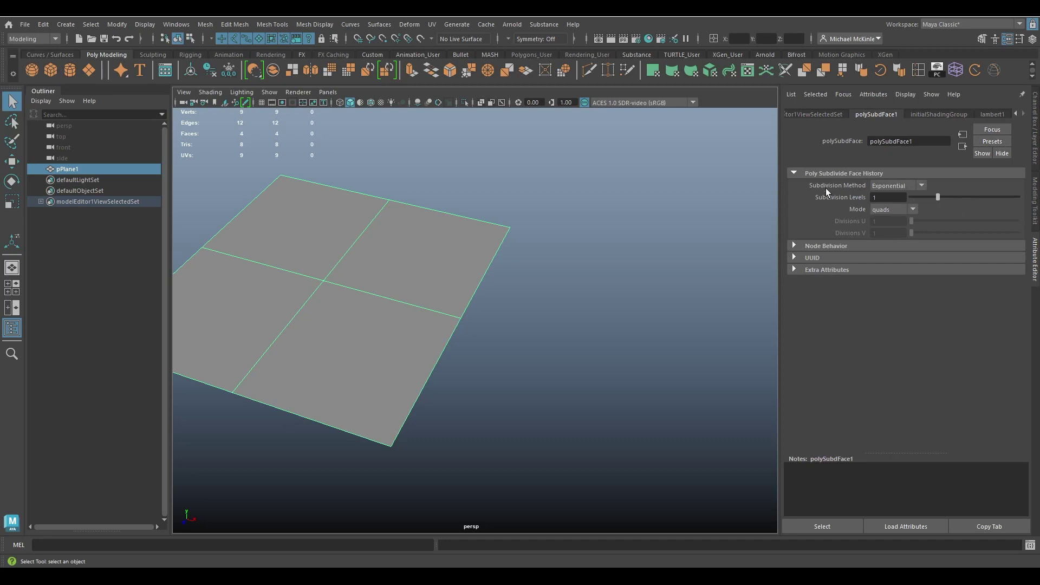
- Change polySubdFace1's Subdivision Method from Exponential to Linear
{"action": "left_click", "coordinate": [924, 184]}
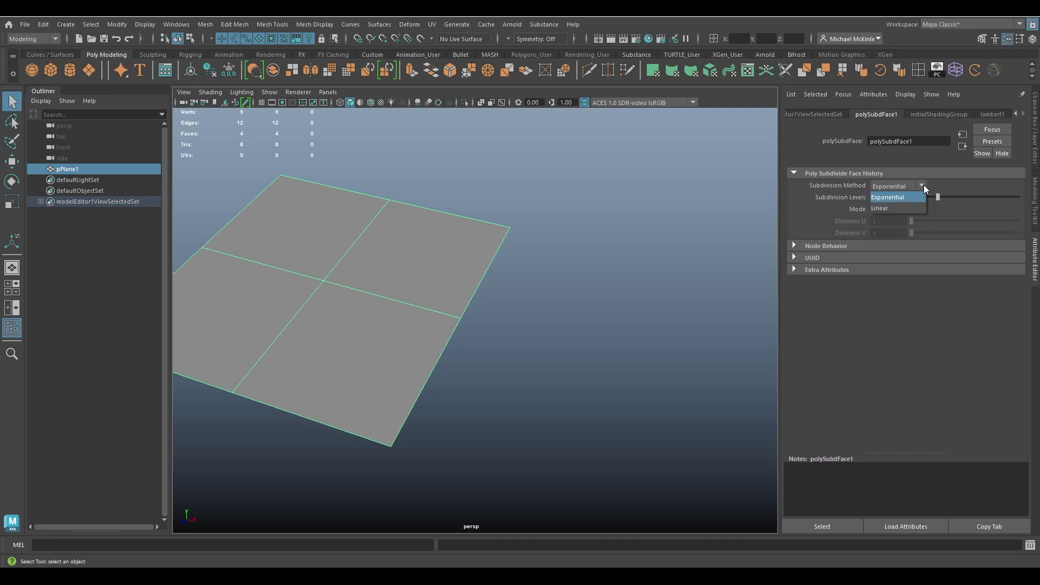
{"action": "left_click", "coordinate": [921, 183]}
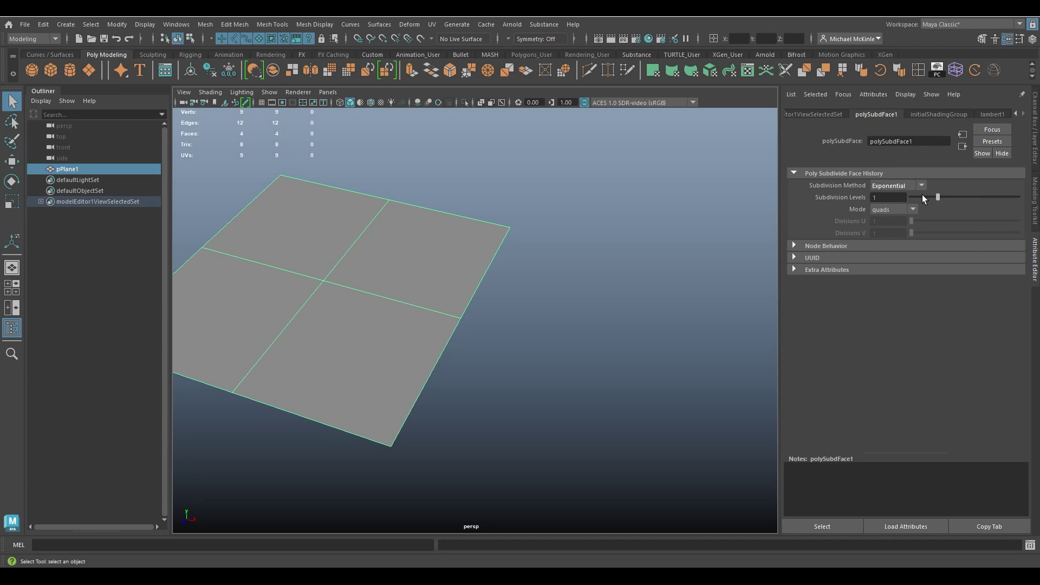
{"action": "left_click", "coordinate": [913, 208]}
{"action": "left_click", "coordinate": [914, 209]}
{"action": "left_click", "coordinate": [921, 185]}
{"action": "left_click", "coordinate": [888, 201]}
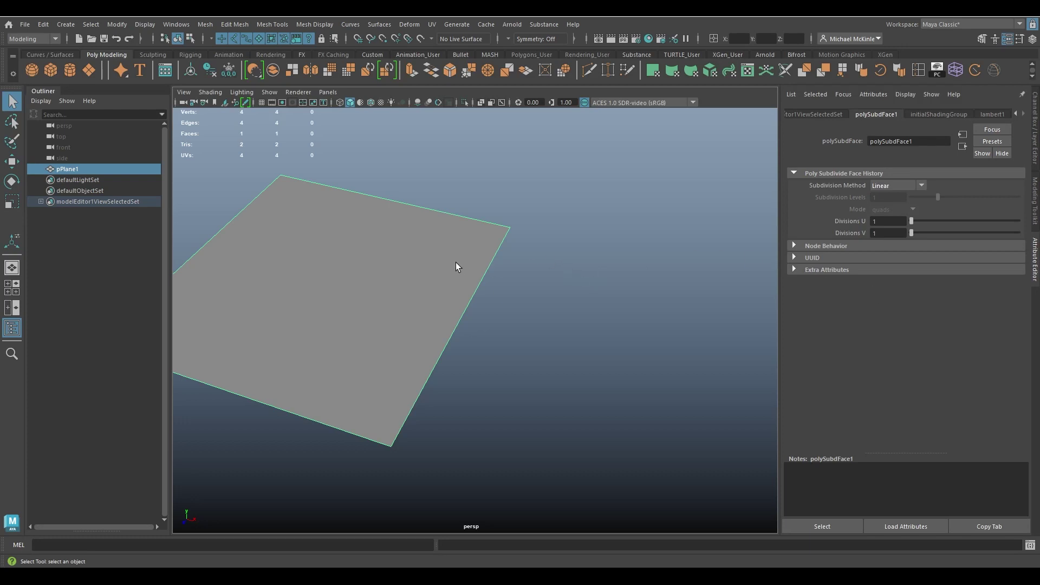
- Freeze pPlane1's transformations so its scale resets from 23.976 to 1
{"action": "middle_click_drag", "start_coordinate": [456, 266], "coordinate": [563, 289], "text": "alt"}
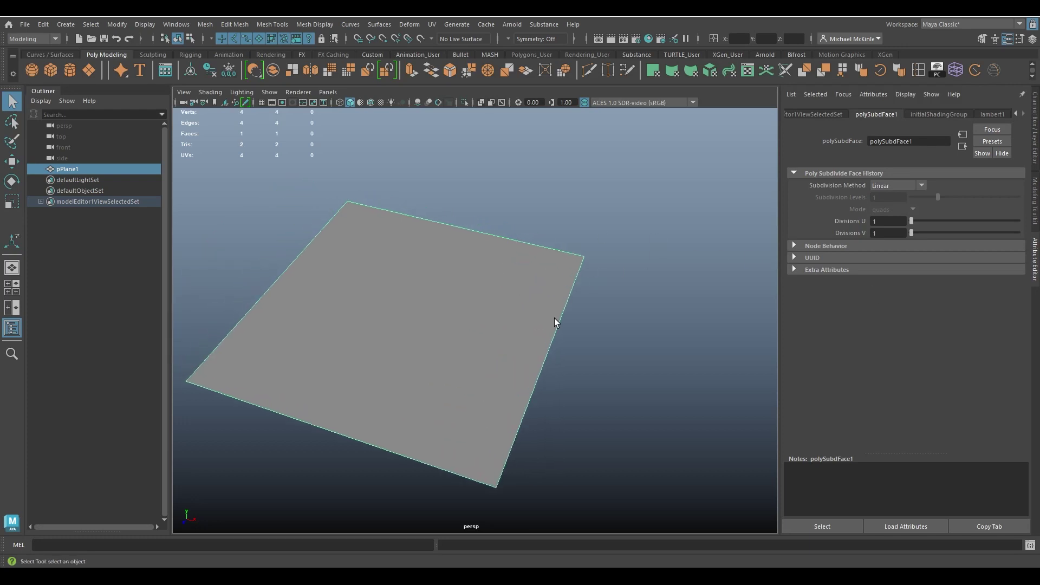
{"action": "left_click", "coordinate": [346, 222]}
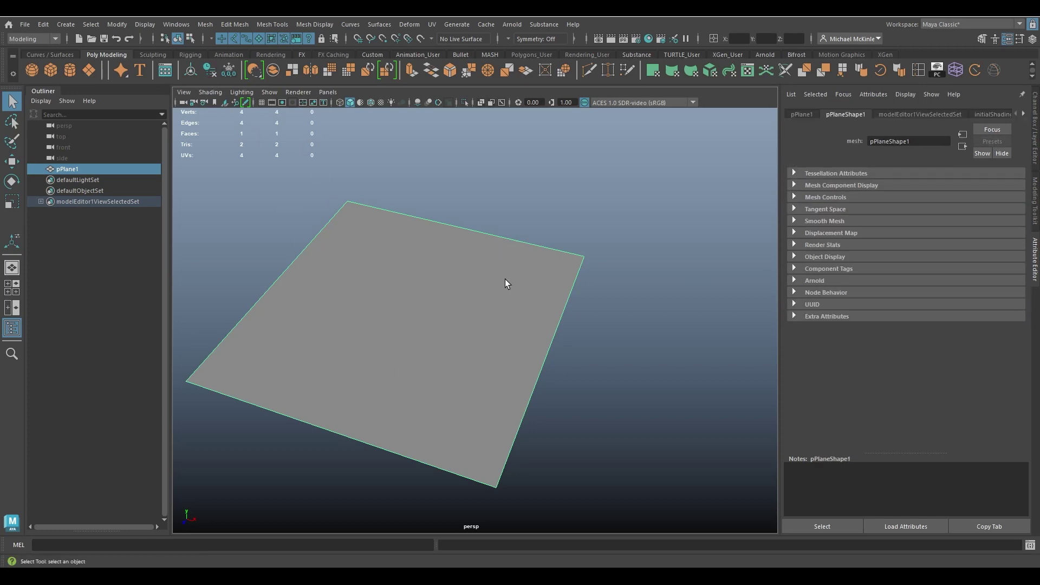
{"action": "left_click_drag", "start_coordinate": [533, 424], "coordinate": [439, 291], "text": "alt"}
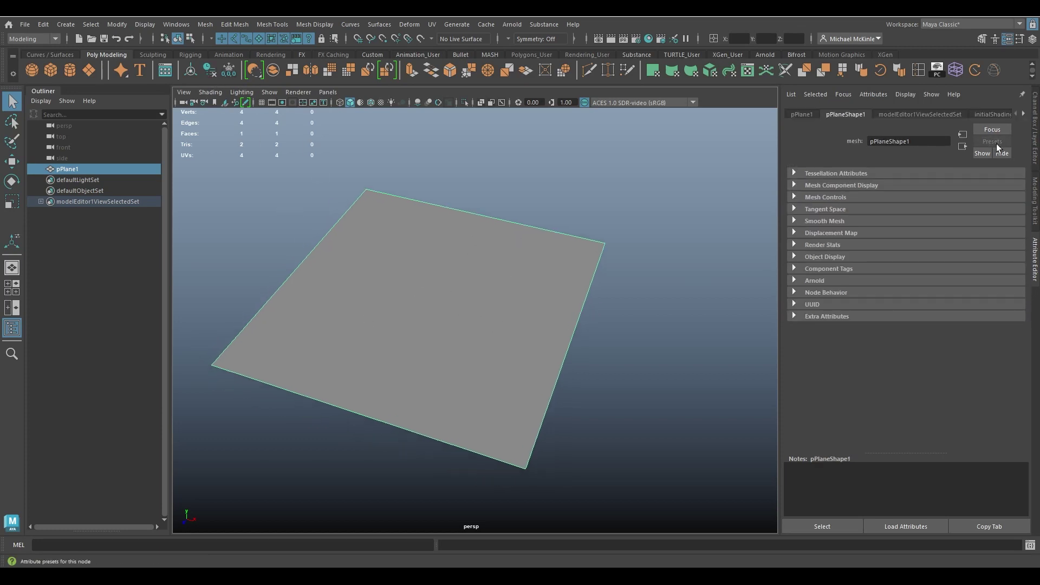
{"action": "left_click", "coordinate": [1032, 135]}
{"action": "left_click_drag", "start_coordinate": [649, 276], "coordinate": [622, 264], "text": "alt"}
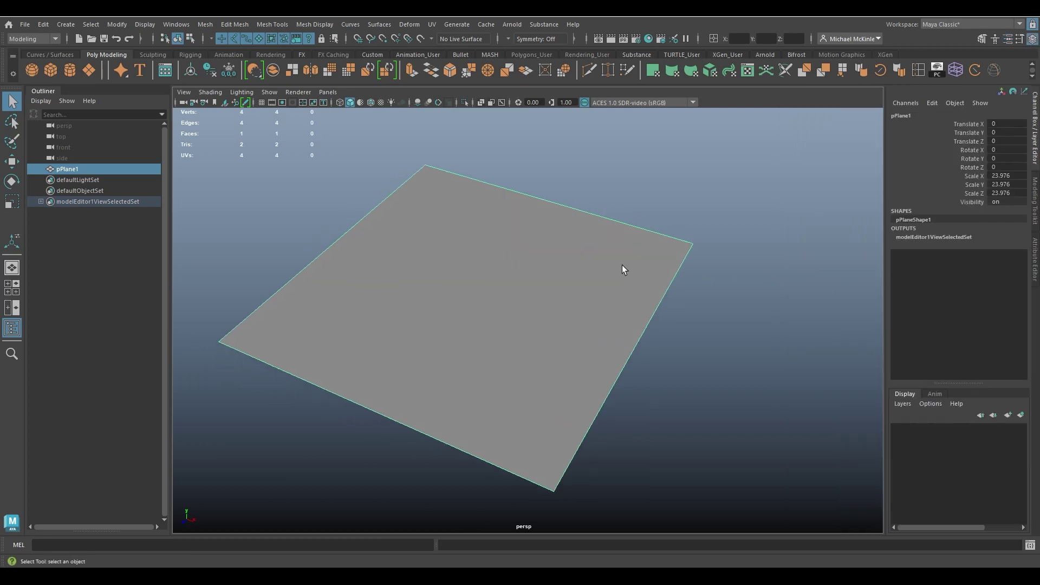
{"action": "left_click", "coordinate": [229, 70]}
{"action": "middle_click_drag", "start_coordinate": [479, 245], "coordinate": [502, 240], "text": "alt"}
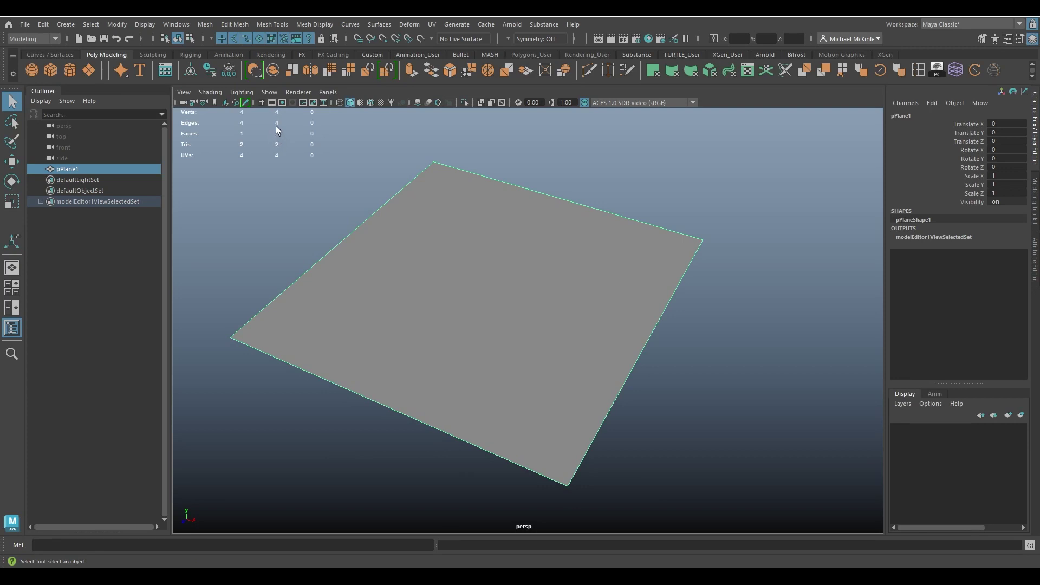
- Switch to Edge mode and select the plane's top border edge
{"action": "right_click_drag", "start_coordinate": [564, 251], "coordinate": [561, 223]}
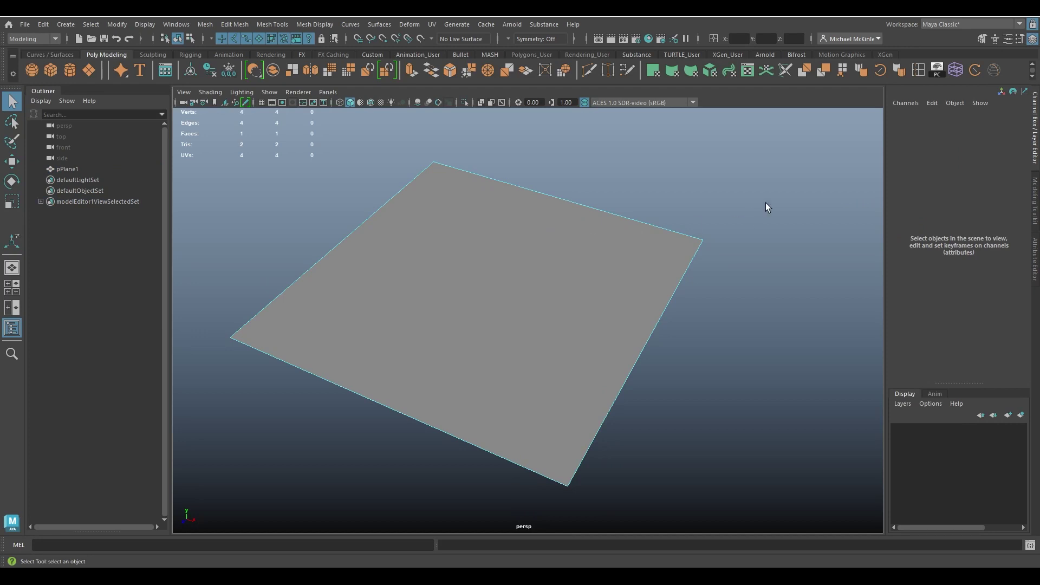
{"action": "left_click", "coordinate": [575, 195]}
{"action": "left_click_drag", "start_coordinate": [637, 316], "coordinate": [509, 271], "text": "alt"}
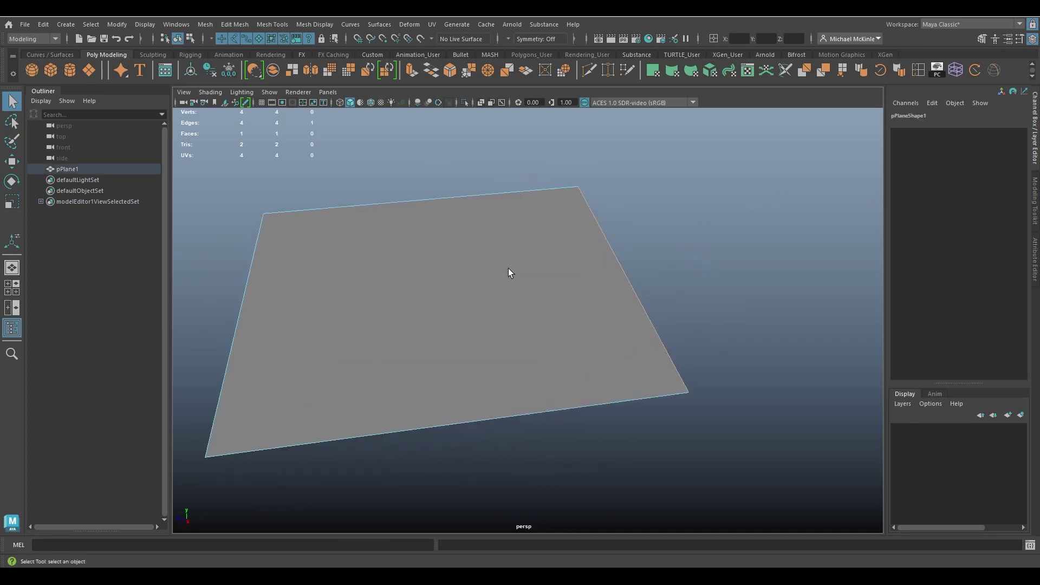
- Split the top edge once with Edit Mesh > Add Divisions at Division levels 1
{"action": "left_click", "coordinate": [229, 25]}
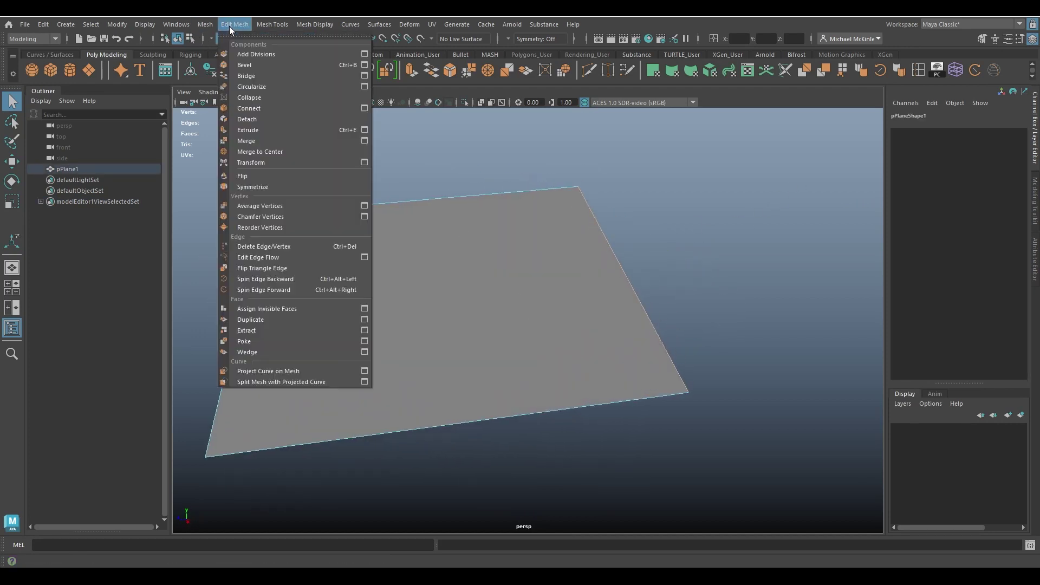
{"action": "left_click", "coordinate": [365, 54]}
{"action": "left_click_drag", "start_coordinate": [743, 130], "coordinate": [758, 128]}
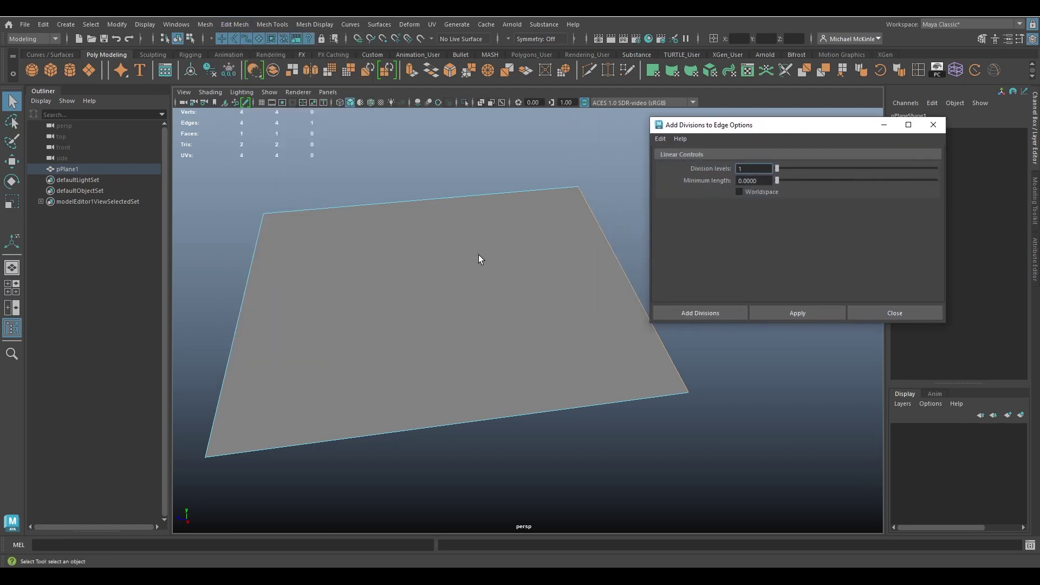
{"action": "mouse_move", "coordinate": [481, 255]}
{"action": "left_mouse_down", "text": "alt"}
{"action": "mouse_move", "coordinate": [548, 251]}
{"action": "mouse_move", "coordinate": [481, 255]}
{"action": "left_mouse_up", "text": "alt"}
{"action": "middle_click_drag", "start_coordinate": [481, 255], "coordinate": [436, 269], "text": "alt"}
{"action": "left_click_drag", "start_coordinate": [436, 269], "coordinate": [685, 214], "text": "alt"}
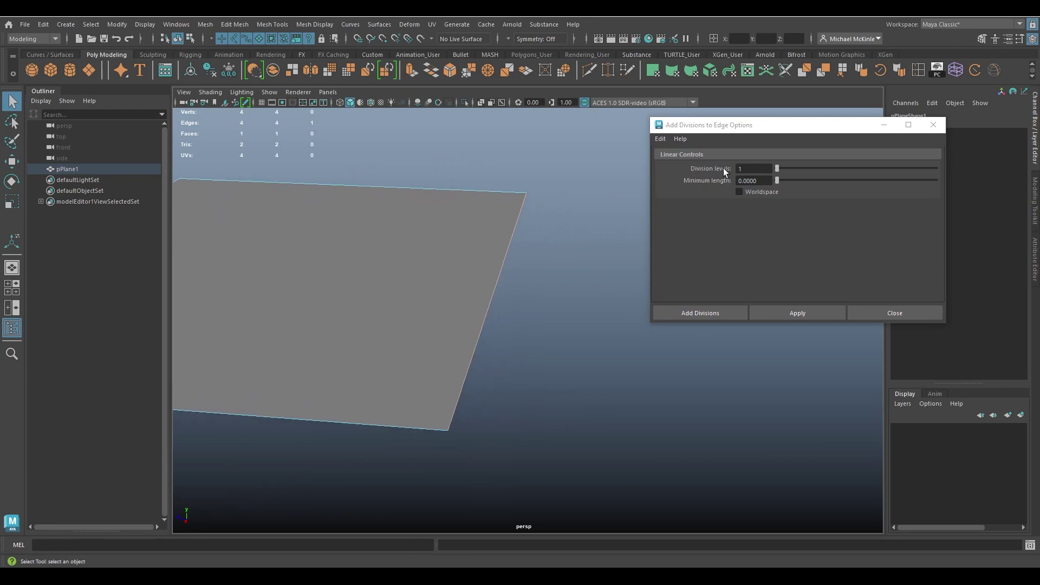
{"action": "left_click", "coordinate": [805, 170]}
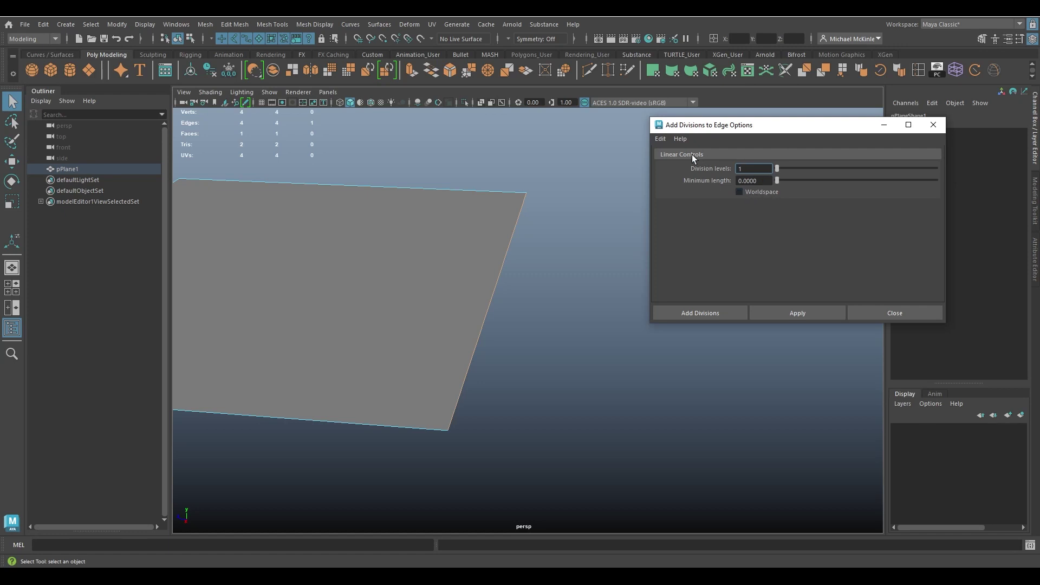
{"action": "left_click", "coordinate": [660, 138]}
{"action": "left_click", "coordinate": [676, 159]}
{"action": "left_click", "coordinate": [702, 315]}
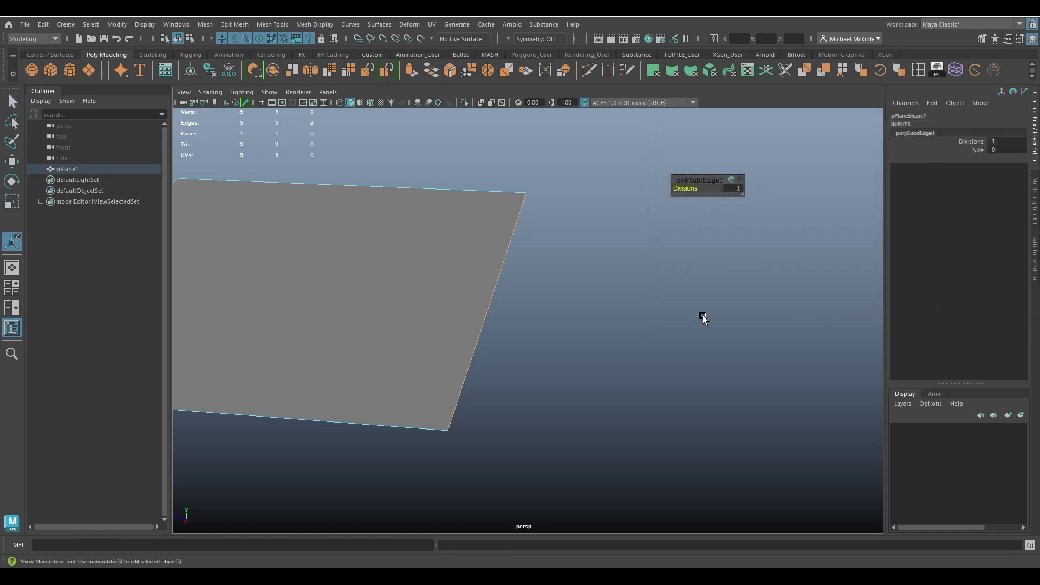
- Raise the edge split's divisions to 4, giving 8 vertices on the plane
{"action": "left_click_drag", "start_coordinate": [543, 279], "coordinate": [487, 271], "text": "alt"}
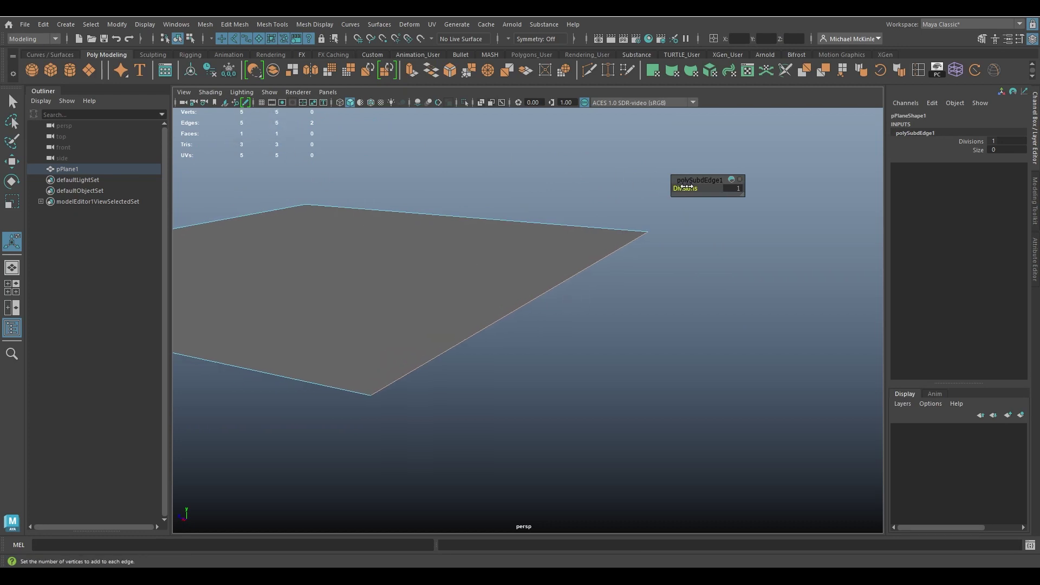
{"action": "left_click_drag", "start_coordinate": [677, 188], "coordinate": [698, 188]}
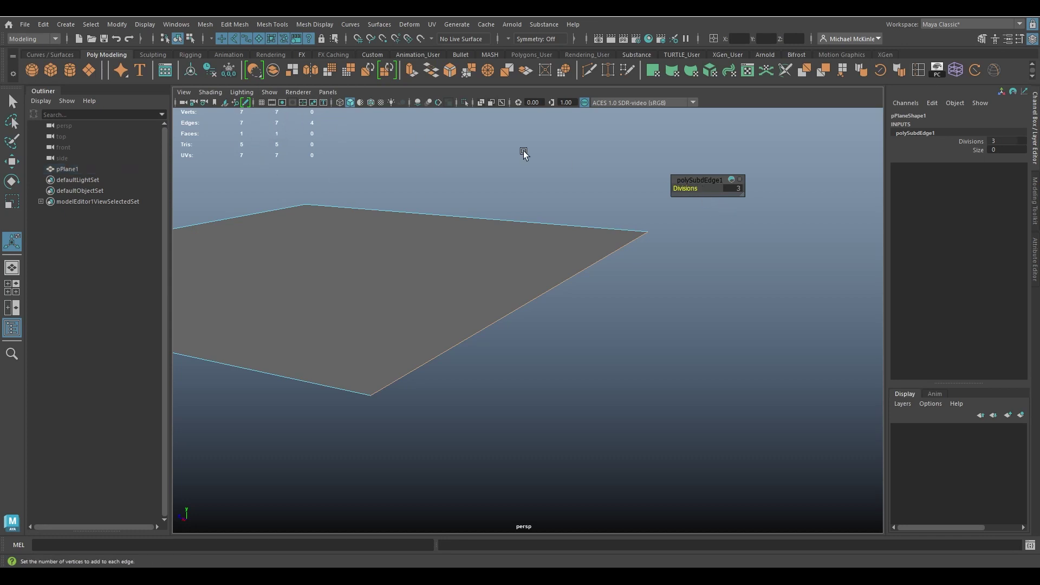
{"action": "left_click_drag", "start_coordinate": [682, 189], "coordinate": [597, 199]}
{"action": "left_click_drag", "start_coordinate": [496, 232], "coordinate": [473, 248], "text": "alt"}
- Select the new vertices along the divided edge, then return the plane to Object Mode
{"action": "right_click", "coordinate": [538, 213]}
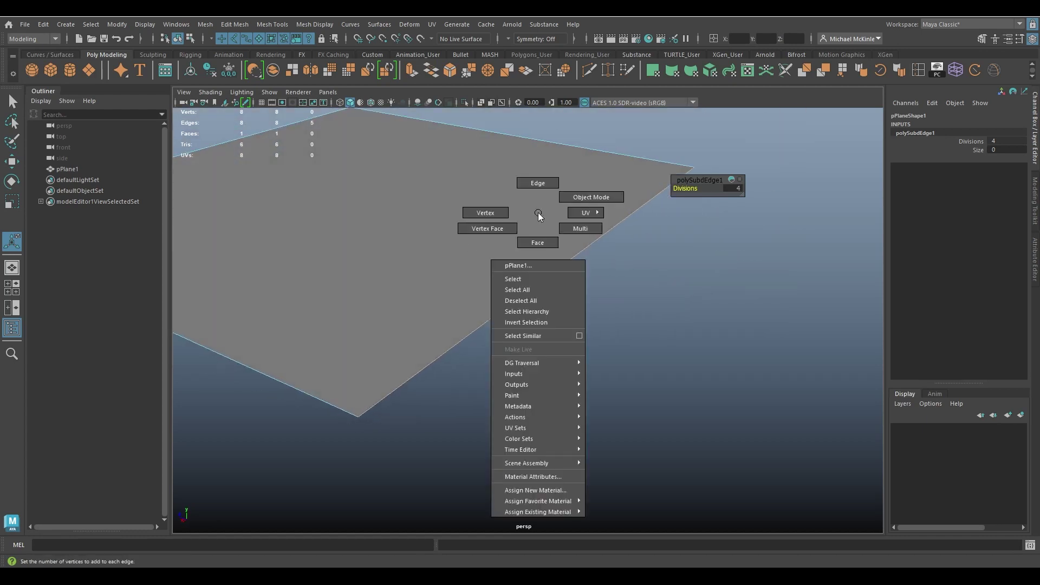
{"action": "left_click", "coordinate": [483, 211]}
{"action": "left_click_drag", "start_coordinate": [512, 256], "coordinate": [560, 367], "text": "alt"}
{"action": "left_click", "coordinate": [457, 360]}
{"action": "left_click_drag", "start_coordinate": [457, 360], "coordinate": [441, 381], "text": "alt"}
{"action": "key", "text": "w"}
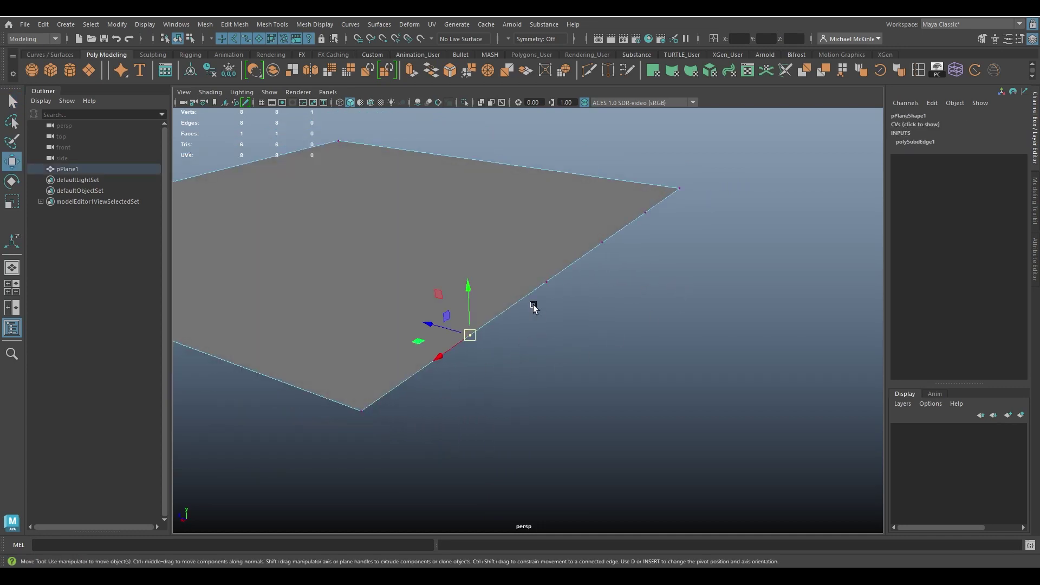
{"action": "left_click", "coordinate": [546, 281]}
{"action": "left_click_drag", "start_coordinate": [584, 220], "coordinate": [623, 256]}
{"action": "left_click", "coordinate": [645, 212]}
{"action": "left_click_drag", "start_coordinate": [647, 214], "coordinate": [693, 255], "text": "alt"}
{"action": "left_click_drag", "start_coordinate": [710, 225], "coordinate": [629, 287]}
{"action": "left_click_drag", "start_coordinate": [628, 370], "coordinate": [391, 227], "text": "alt"}
{"action": "key", "text": "q"}
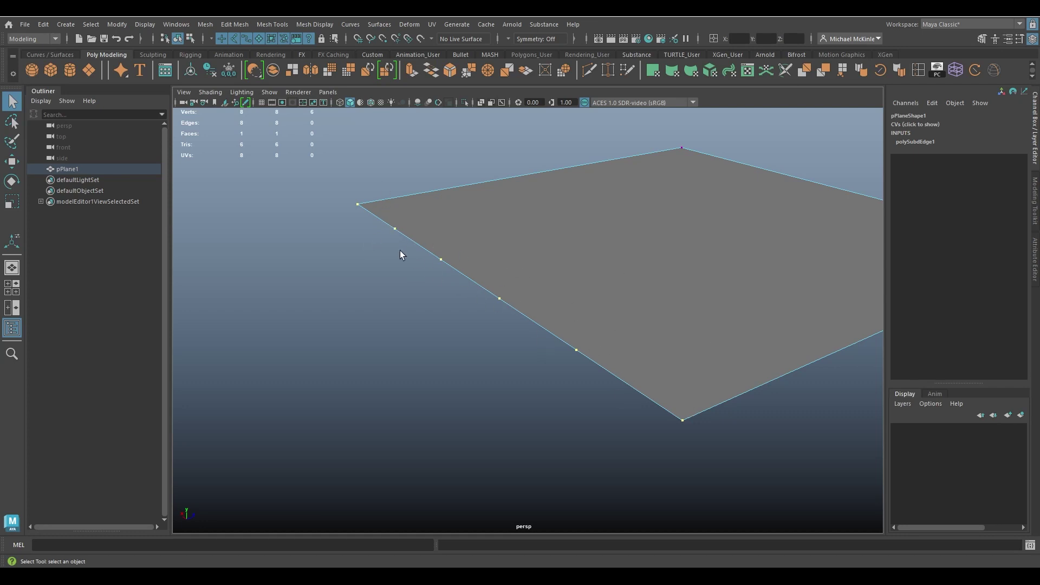
{"action": "left_click_drag", "start_coordinate": [661, 326], "coordinate": [624, 272], "text": "alt"}
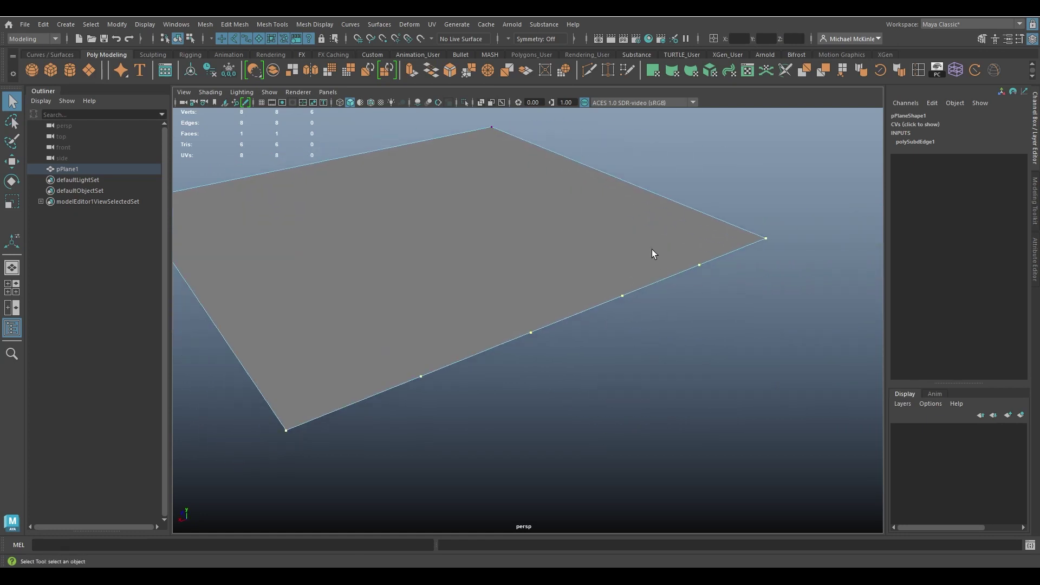
{"action": "right_click_drag", "start_coordinate": [597, 211], "coordinate": [658, 196]}
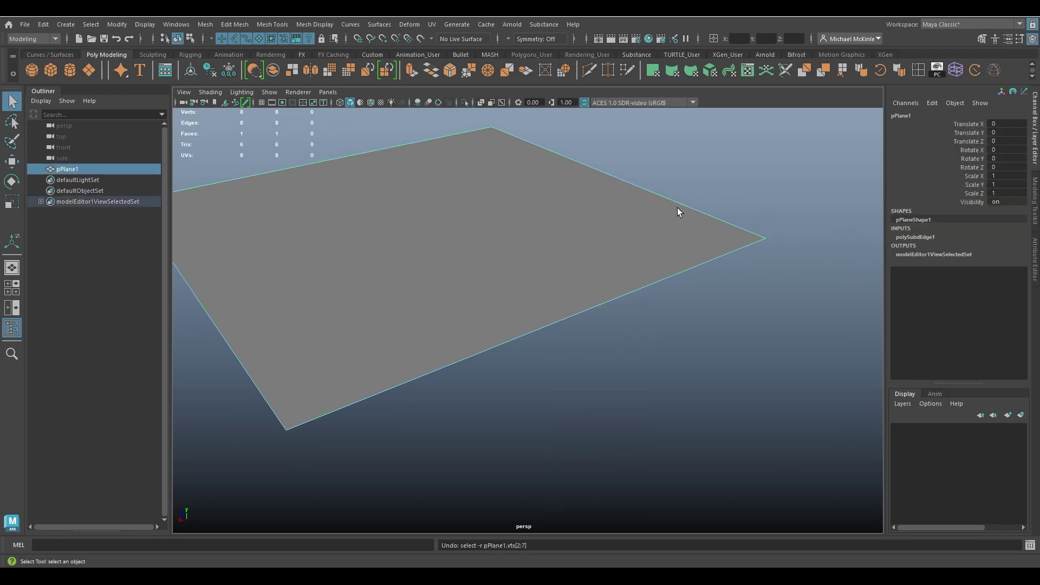
- Set polySubdEdge1 Divisions to 0, removing the extra edge vertices
{"action": "left_click", "coordinate": [917, 238]}
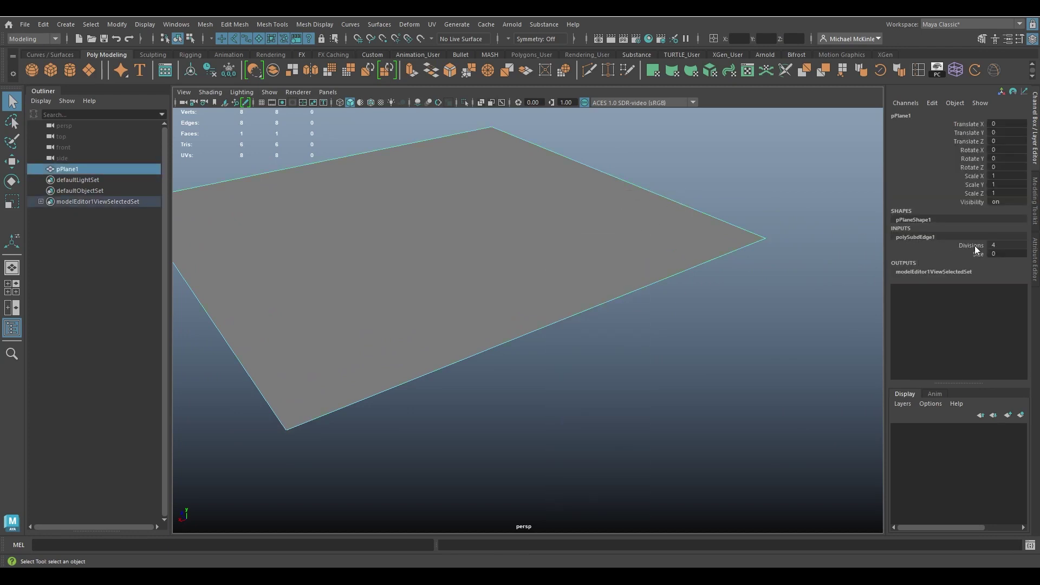
{"action": "left_click", "coordinate": [977, 249]}
{"action": "middle_click_drag", "start_coordinate": [756, 271], "coordinate": [615, 257]}
- Return the plane to Object Mode and delete its construction history
{"action": "right_click", "coordinate": [563, 239]}
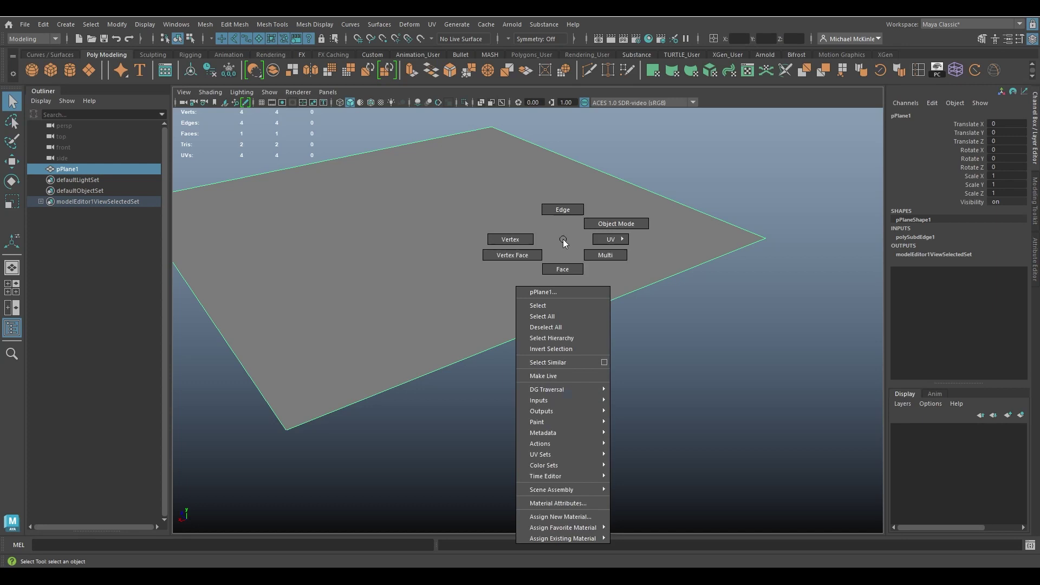
{"action": "left_click", "coordinate": [518, 238]}
{"action": "left_click_drag", "start_coordinate": [629, 361], "coordinate": [525, 400], "text": "alt"}
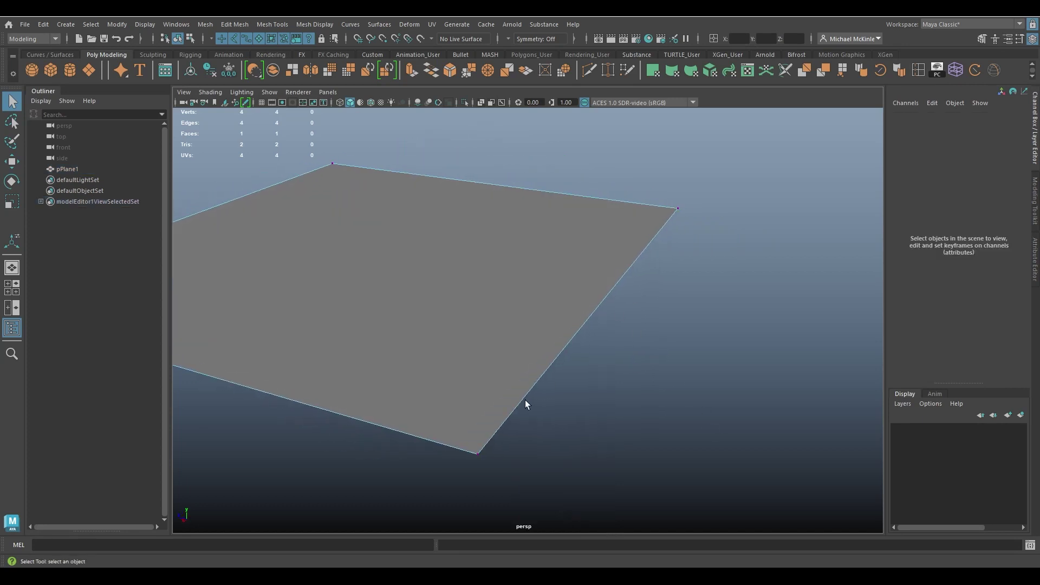
{"action": "right_click", "coordinate": [543, 226]}
{"action": "left_click", "coordinate": [544, 197]}
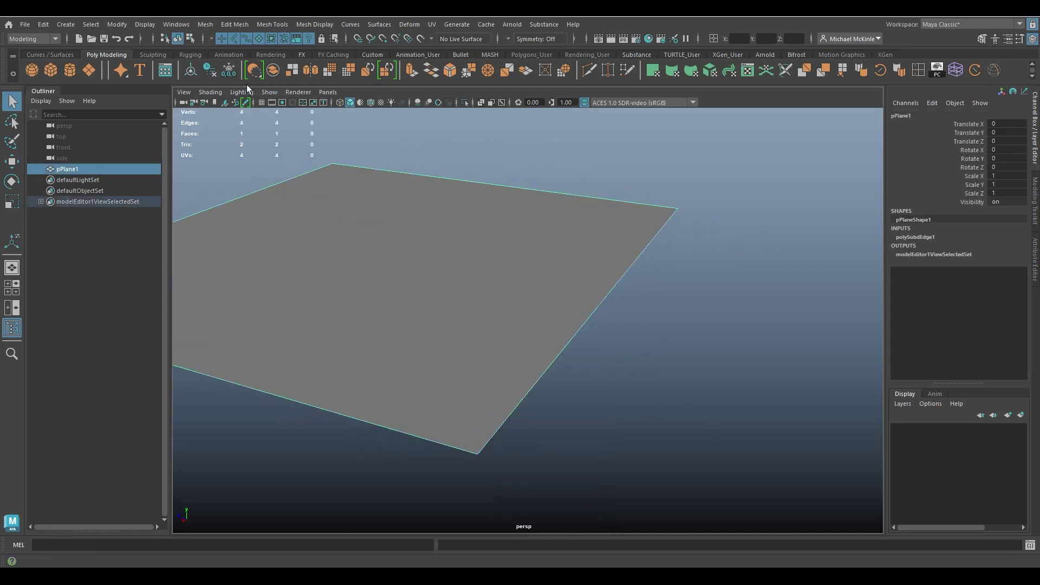
{"action": "left_click", "coordinate": [214, 73]}
- Open the Edit Mesh > Add Divisions options
{"action": "left_click", "coordinate": [239, 25]}
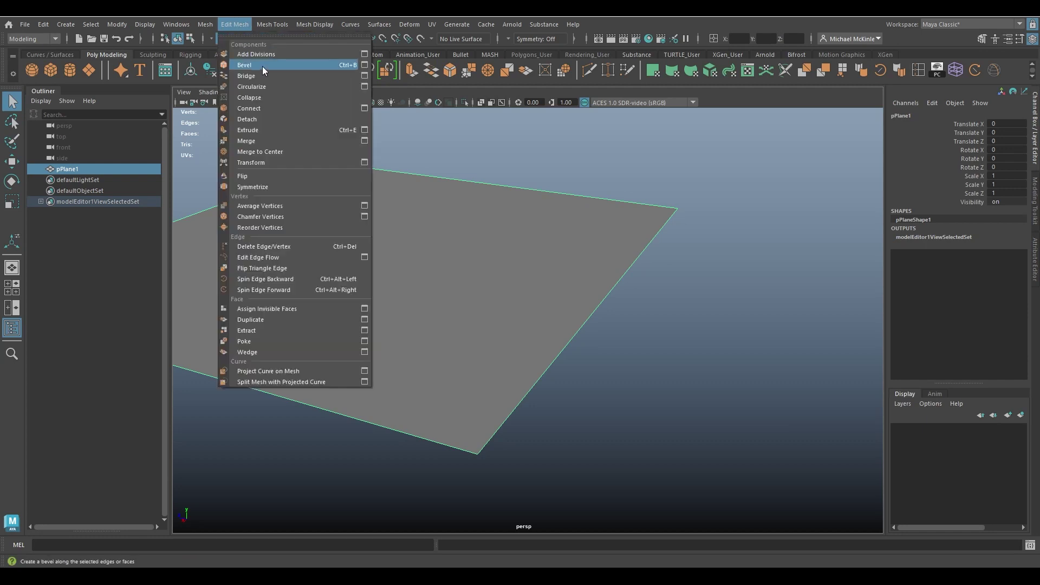
{"action": "left_click", "coordinate": [364, 53]}
{"action": "left_click_drag", "start_coordinate": [443, 205], "coordinate": [483, 319], "text": "alt"}
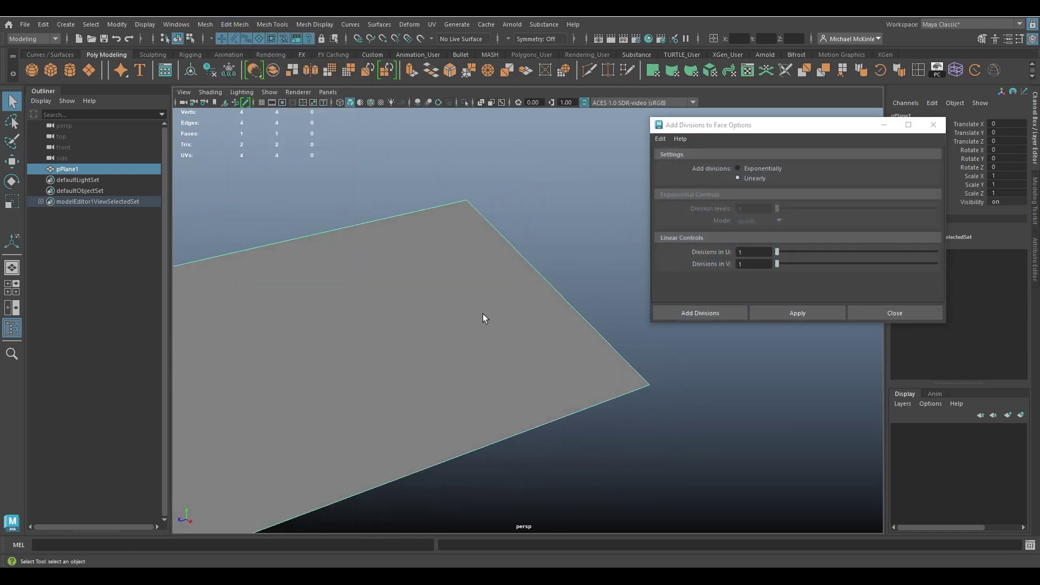
{"action": "middle_click_drag", "start_coordinate": [484, 319], "coordinate": [510, 271], "text": "alt"}
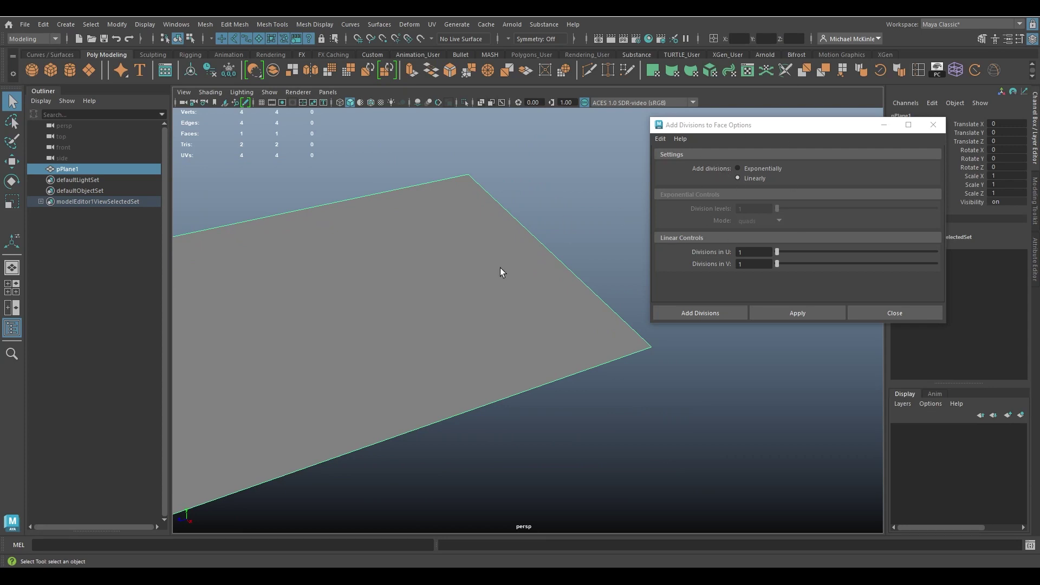
{"action": "right_click", "coordinate": [482, 245]}
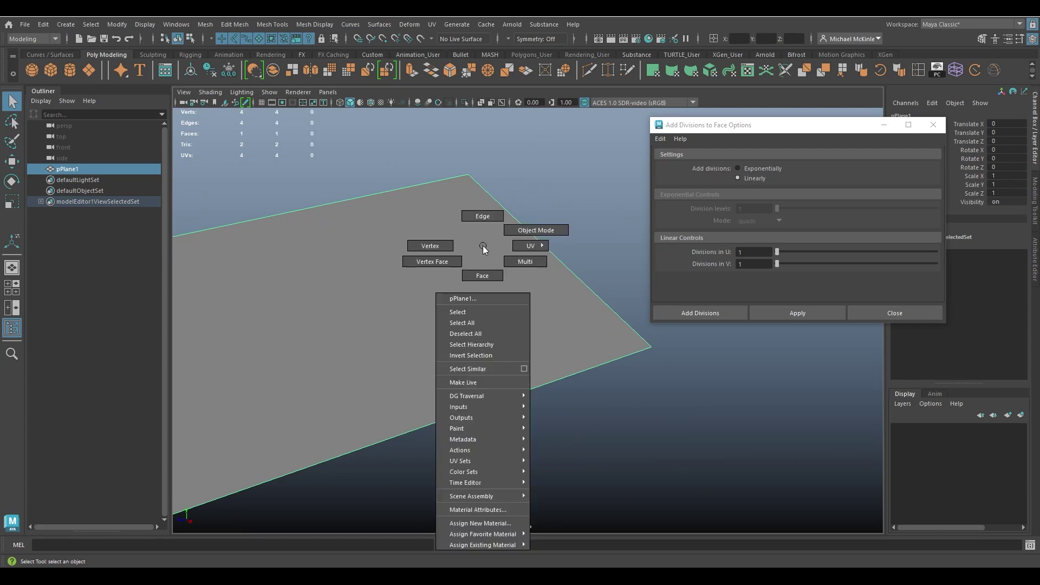
- In Edge mode, split one border edge with Minimum length 10 and Division levels 2
{"action": "left_click", "coordinate": [482, 215]}
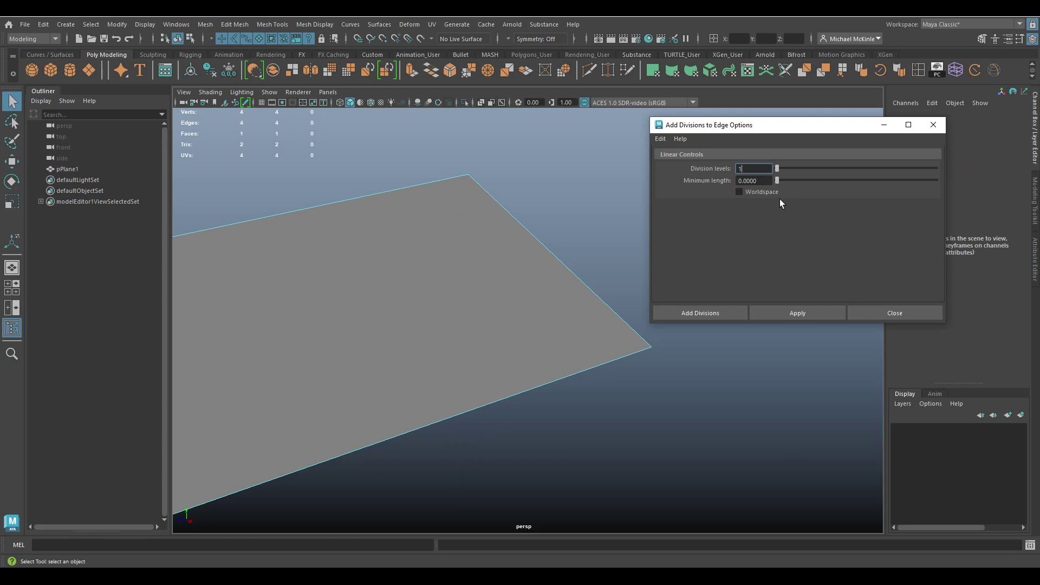
{"action": "left_click_drag", "start_coordinate": [779, 180], "coordinate": [985, 181]}
{"action": "left_click_drag", "start_coordinate": [795, 168], "coordinate": [811, 169]}
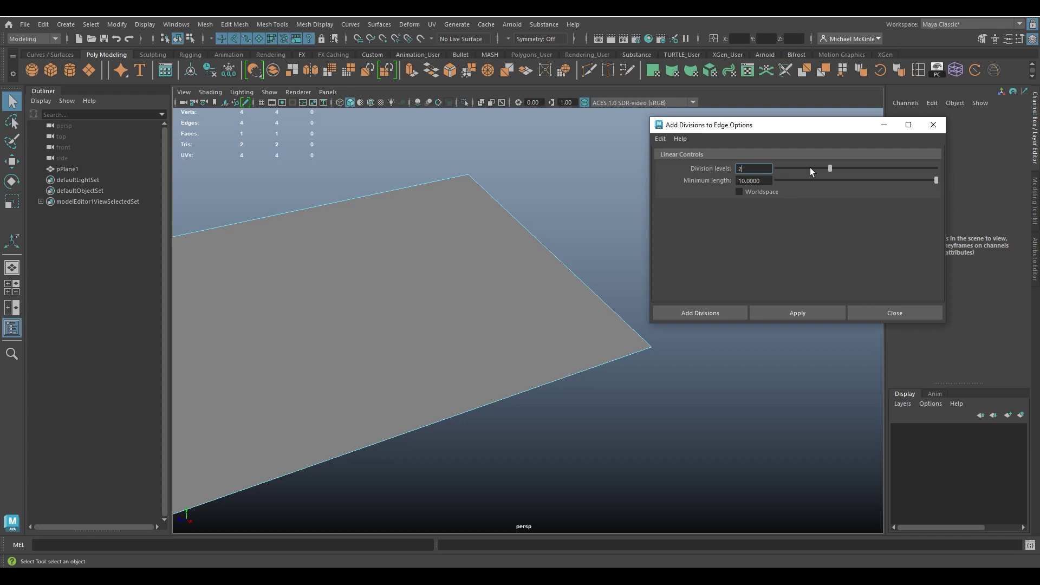
{"action": "left_click", "coordinate": [693, 314]}
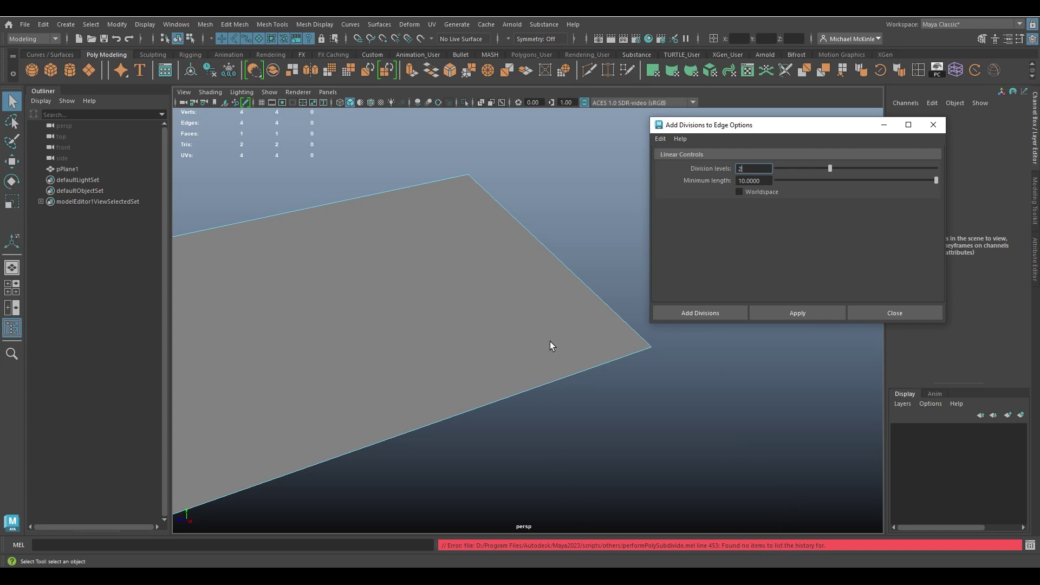
{"action": "left_click", "coordinate": [538, 305]}
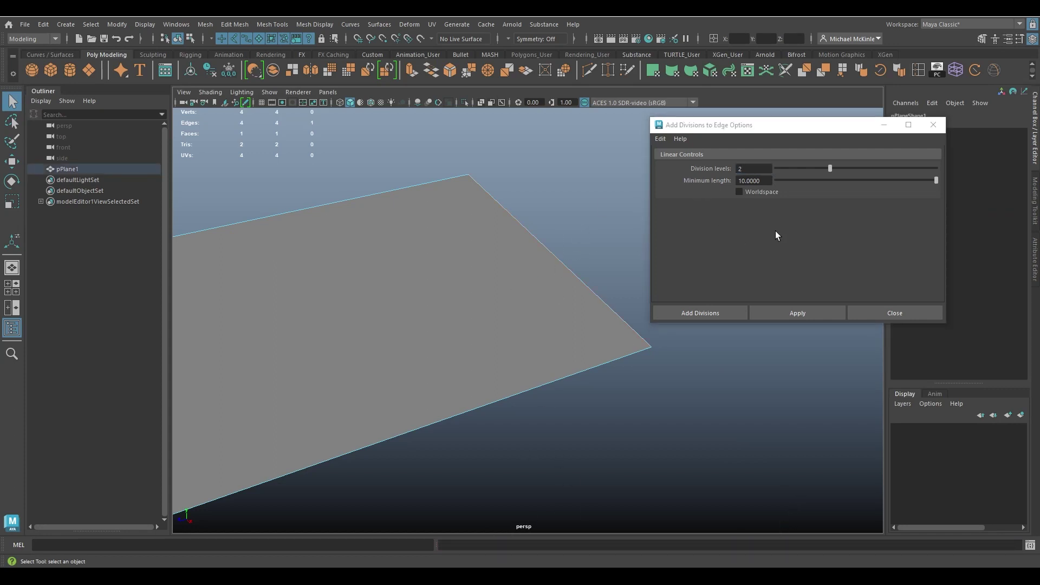
{"action": "left_click", "coordinate": [697, 313]}
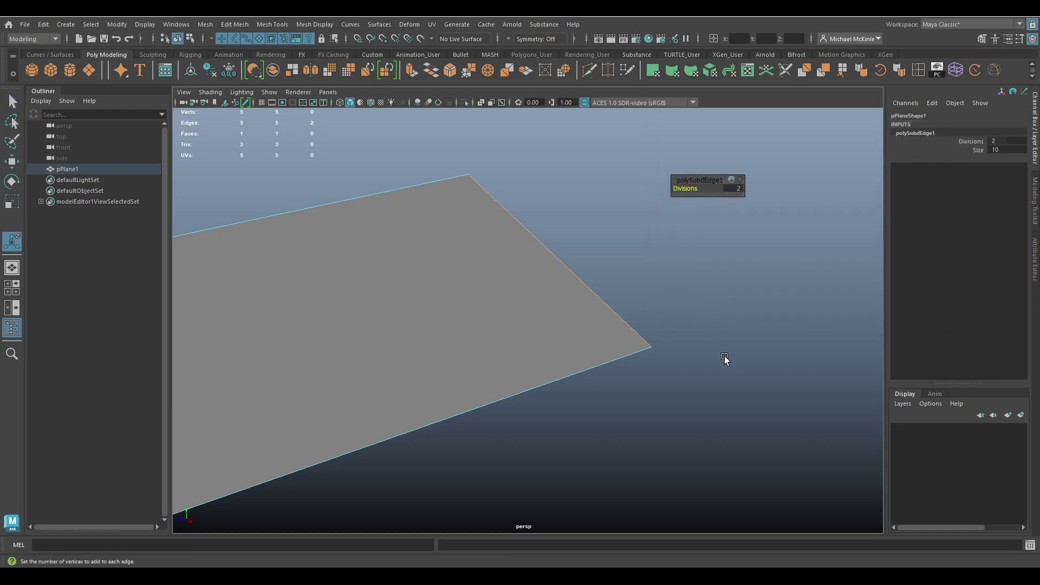
- Select the new mid-edge vertex, then switch the plane back to Object Mode
{"action": "right_click_drag", "start_coordinate": [491, 227], "coordinate": [441, 226]}
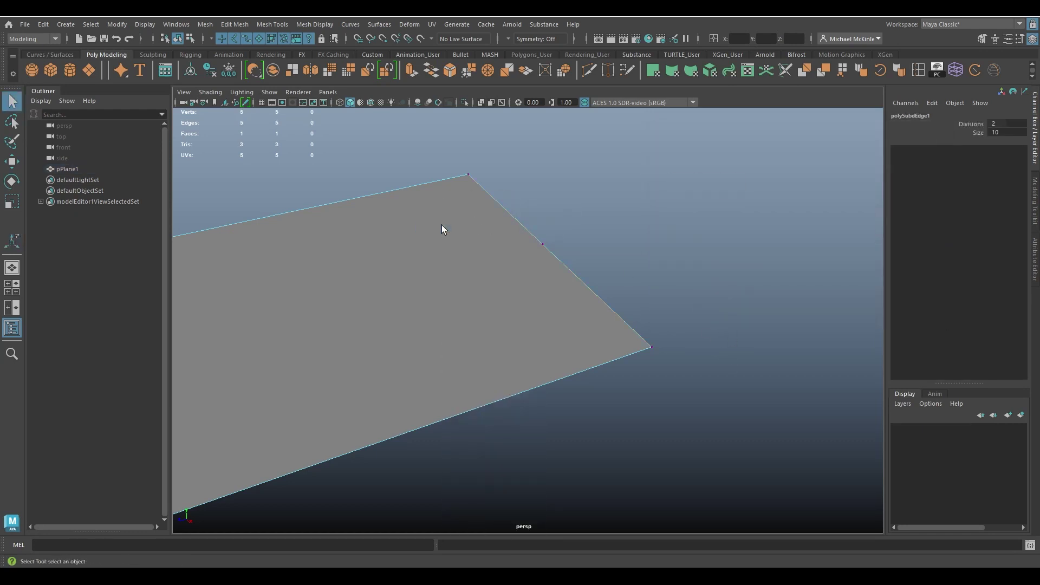
{"action": "left_click_drag", "start_coordinate": [508, 293], "coordinate": [563, 244], "text": "alt"}
{"action": "left_click", "coordinate": [521, 242]}
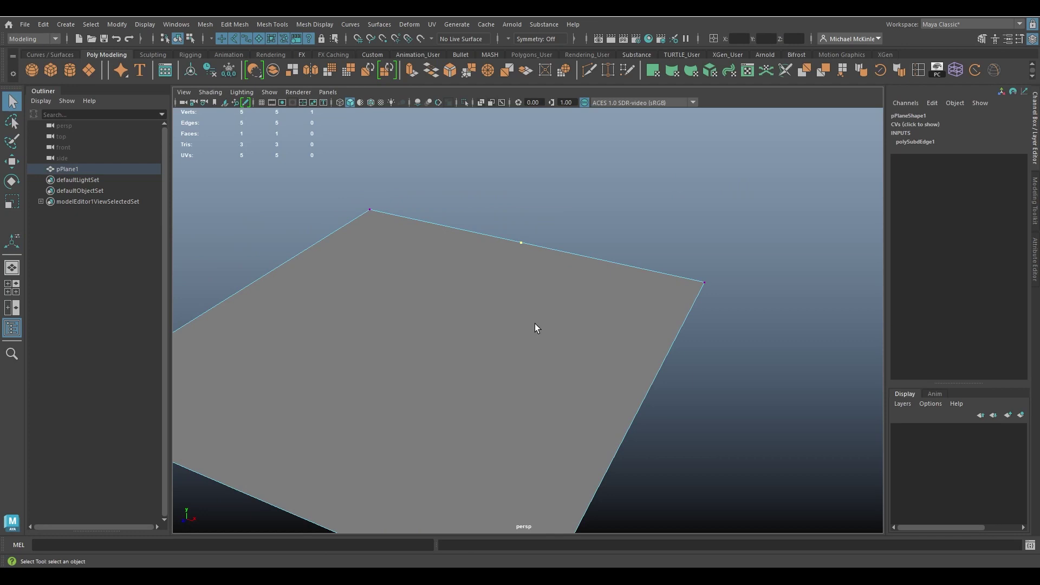
{"action": "mouse_move", "coordinate": [534, 323]}
{"action": "left_mouse_down", "text": "alt"}
{"action": "mouse_move", "coordinate": [538, 336]}
{"action": "mouse_move", "coordinate": [437, 308]}
{"action": "mouse_move", "coordinate": [524, 330]}
{"action": "left_mouse_up", "text": "alt"}
{"action": "key", "text": "w"}
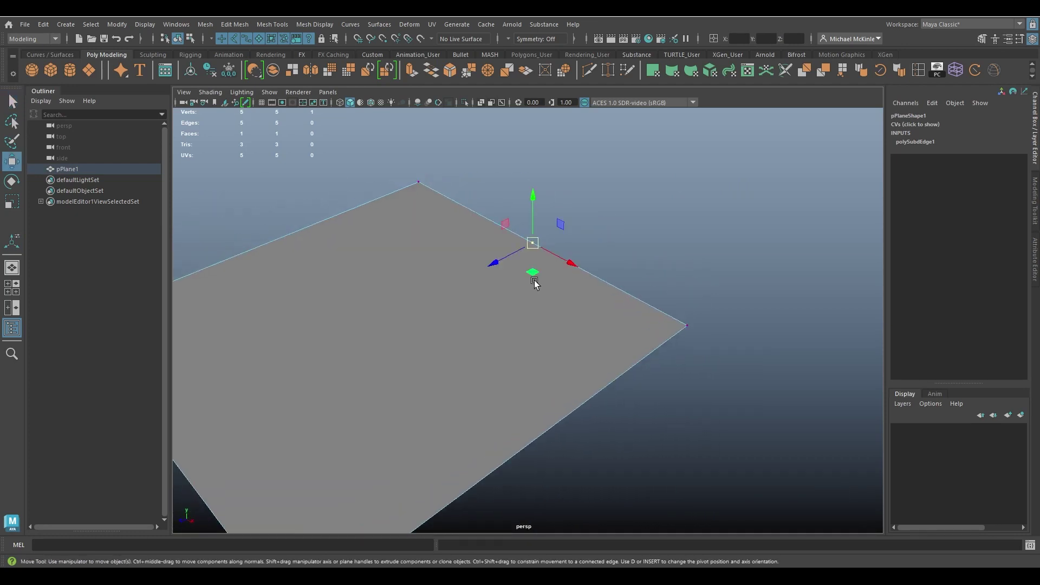
{"action": "key", "text": "F8"}
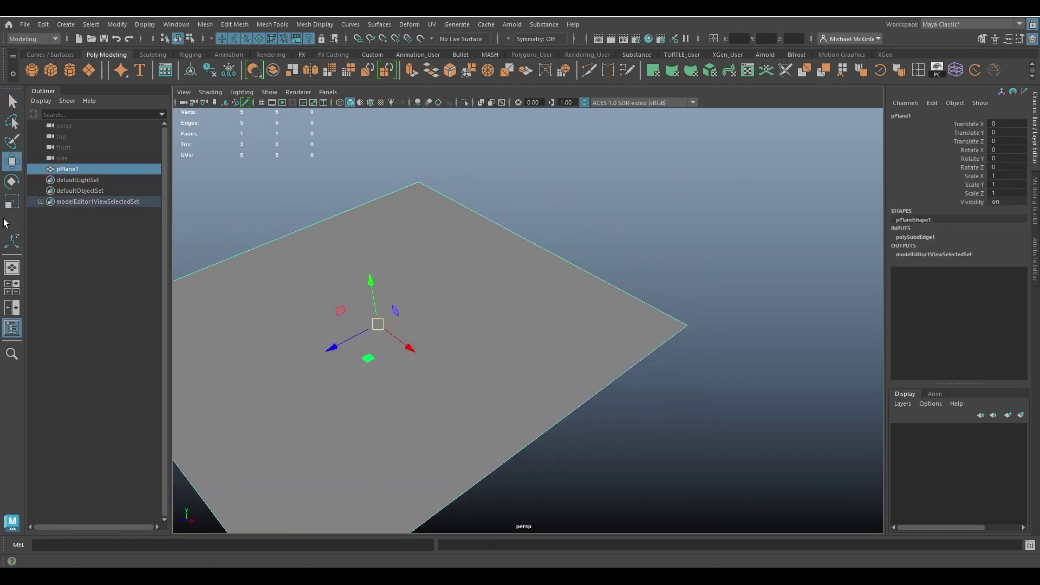
- Slide polySubdEdge1 Divisions up and down with the T manipulator, ending at 0
{"action": "key", "text": "t"}
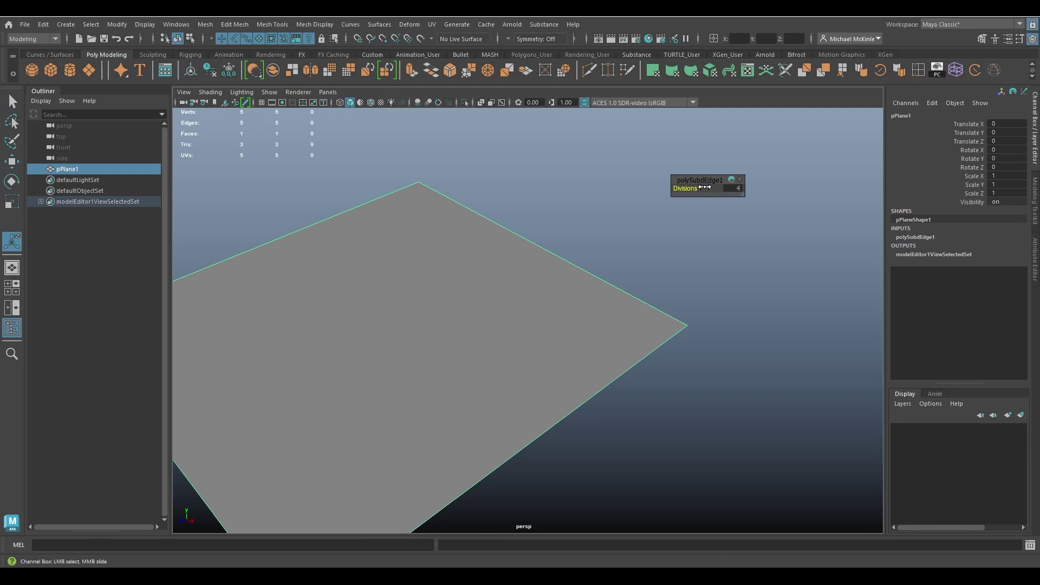
{"action": "left_click_drag", "start_coordinate": [683, 188], "coordinate": [691, 188]}
{"action": "left_click_drag", "start_coordinate": [685, 188], "coordinate": [661, 189]}
{"action": "left_click_drag", "start_coordinate": [686, 188], "coordinate": [696, 188]}
{"action": "middle_click_drag", "start_coordinate": [698, 199], "coordinate": [618, 314]}
{"action": "right_click_drag", "start_coordinate": [538, 287], "coordinate": [579, 240]}
- Scale the plane up about 31 times and freeze its scale back to 1
{"action": "key", "text": "w"}
{"action": "left_click_drag", "start_coordinate": [520, 302], "coordinate": [703, 314], "text": "alt"}
{"action": "right_click_drag", "start_coordinate": [703, 313], "coordinate": [480, 342], "text": "alt"}
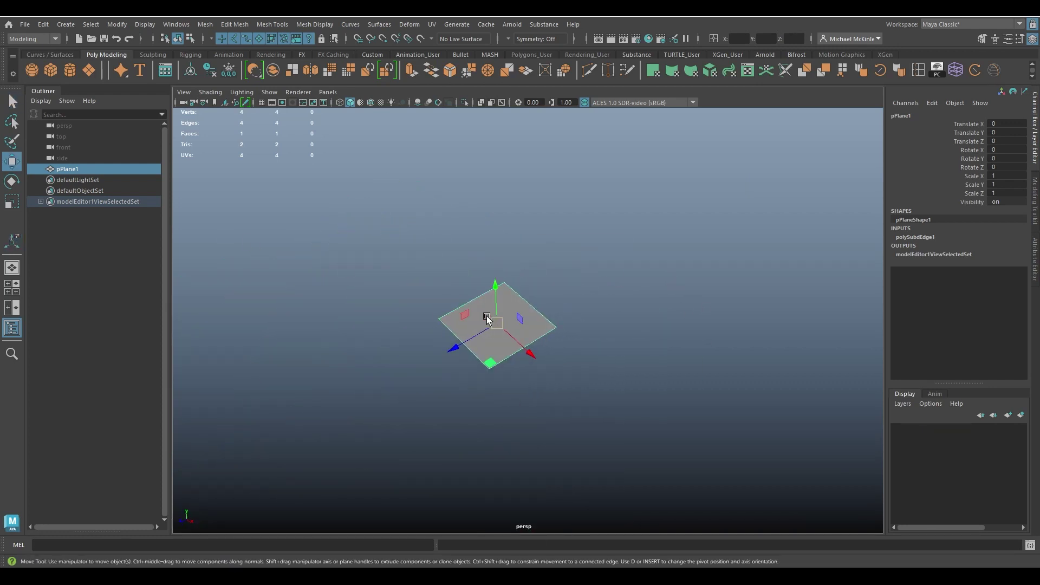
{"action": "key", "text": "r"}
{"action": "left_click_drag", "start_coordinate": [497, 324], "coordinate": [653, 317]}
{"action": "right_click_drag", "start_coordinate": [653, 317], "coordinate": [367, 301], "text": "alt"}
{"action": "left_click_drag", "start_coordinate": [515, 320], "coordinate": [729, 324]}
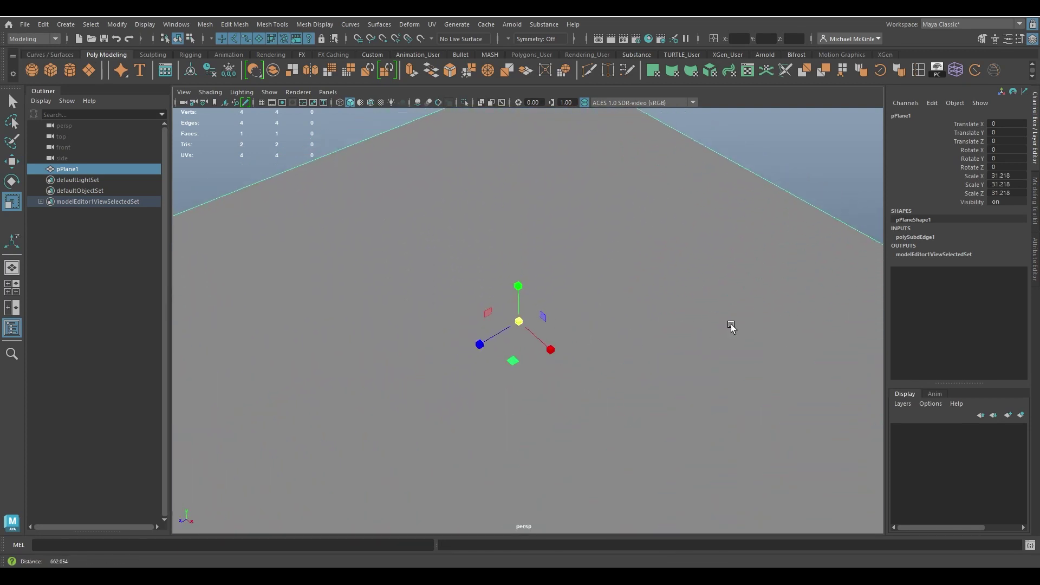
{"action": "left_click", "coordinate": [229, 70]}
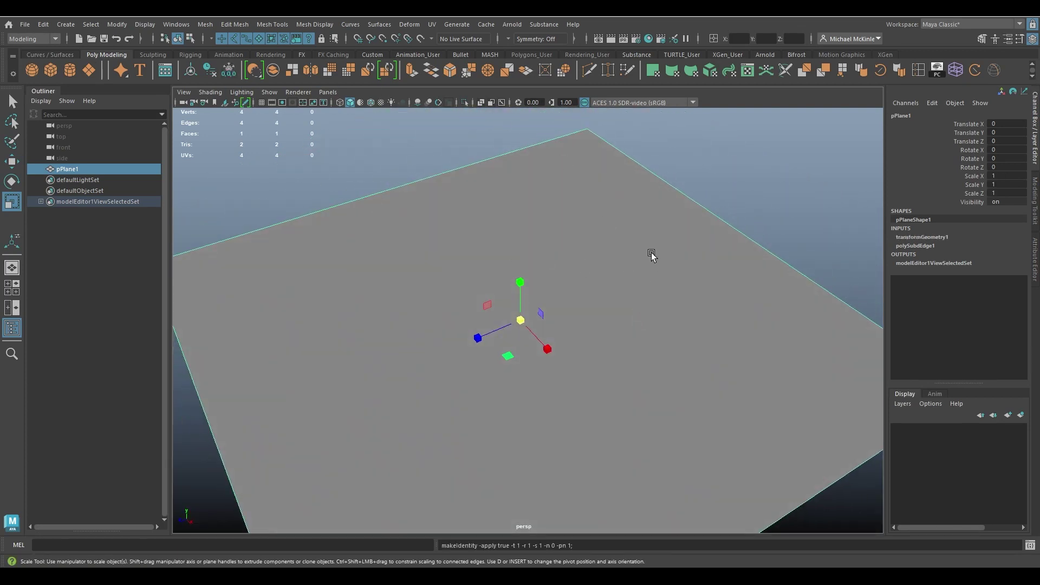
- Delete the plane's history and marquee-select one of its border edges
{"action": "middle_click_drag", "start_coordinate": [650, 255], "coordinate": [547, 293], "text": "alt"}
{"action": "left_click_drag", "start_coordinate": [547, 293], "coordinate": [599, 288], "text": "alt"}
{"action": "right_click", "coordinate": [599, 284]}
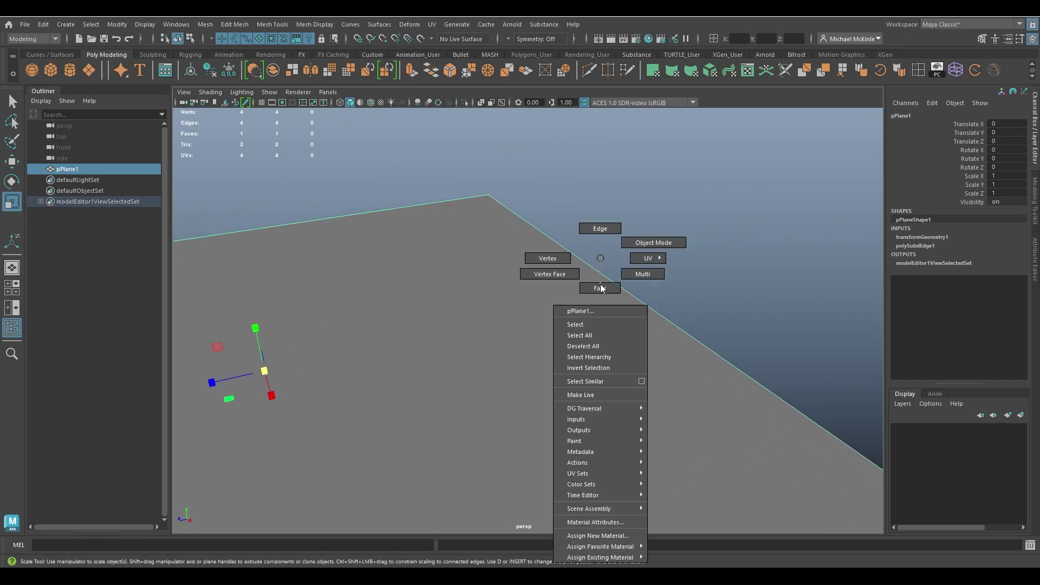
{"action": "right_click_drag", "start_coordinate": [483, 258], "coordinate": [529, 255]}
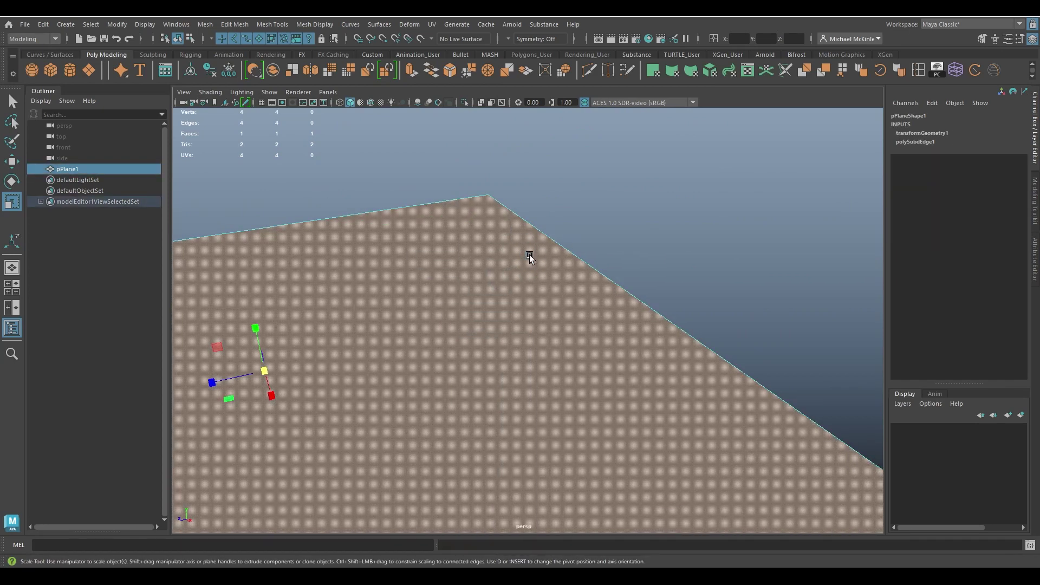
{"action": "left_click", "coordinate": [209, 73]}
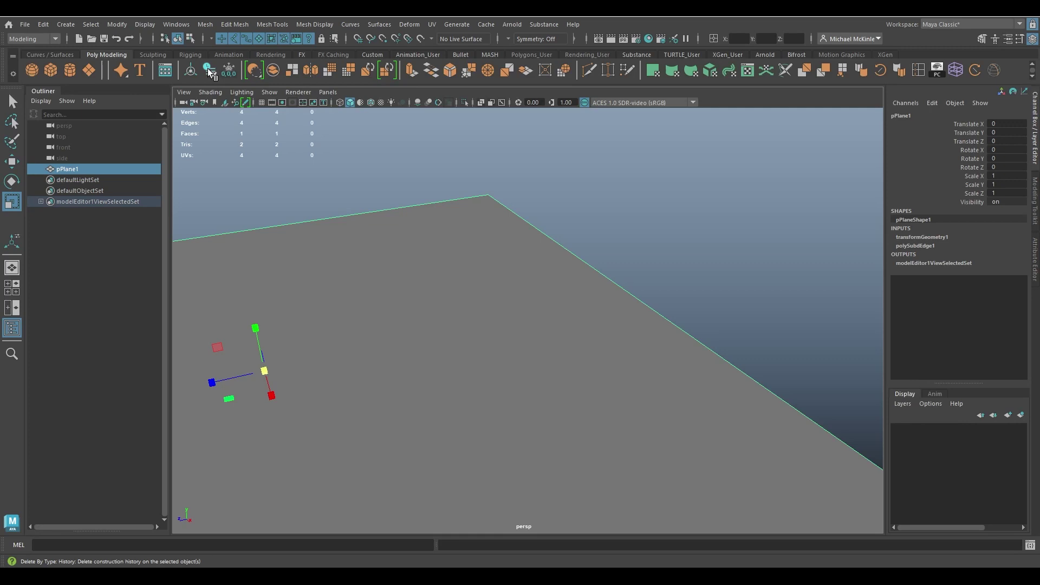
{"action": "right_click_drag", "start_coordinate": [634, 255], "coordinate": [634, 227]}
{"action": "left_click_drag", "start_coordinate": [710, 275], "coordinate": [585, 292]}
{"action": "left_click", "coordinate": [231, 26]}
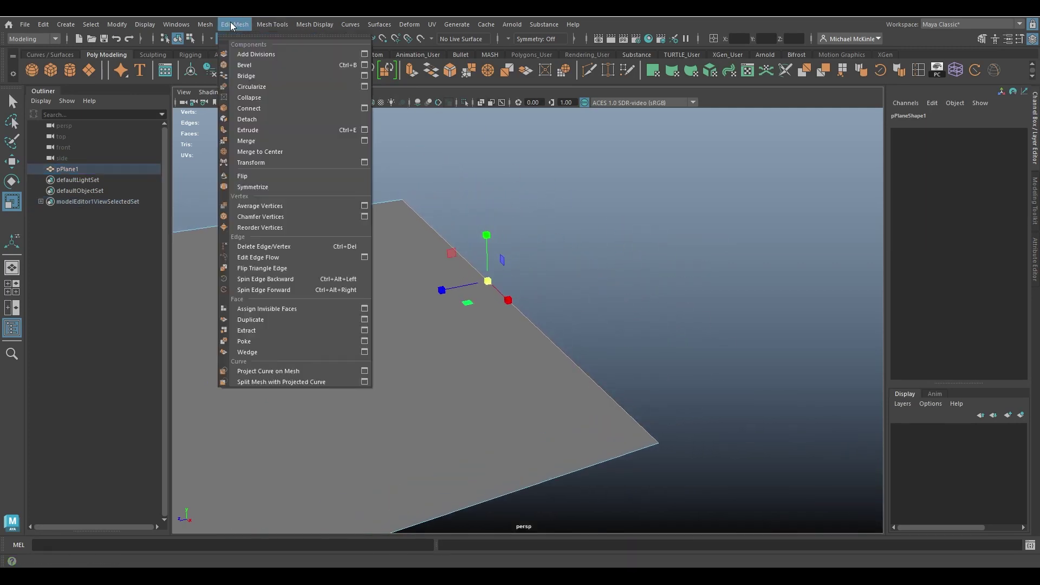
- Divide the selected border edge and raise its Divisions to 4
{"action": "left_click", "coordinate": [363, 54]}
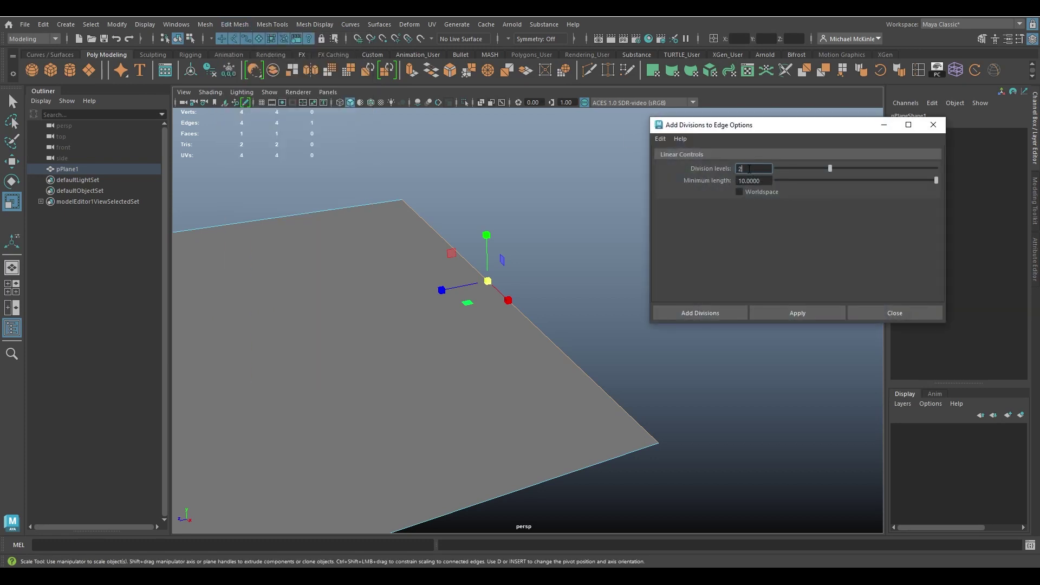
{"action": "left_click", "coordinate": [707, 312]}
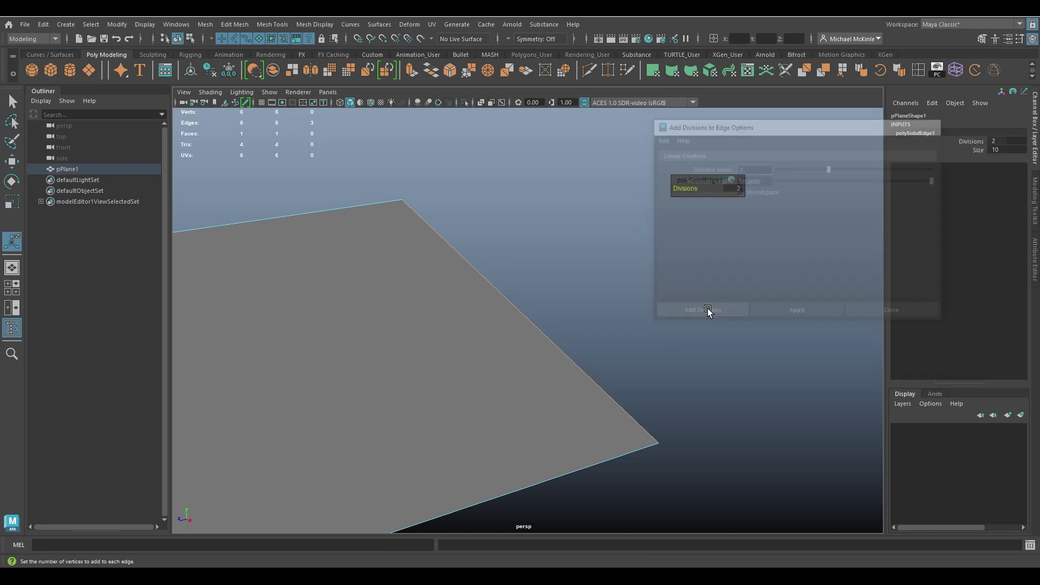
{"action": "left_click_drag", "start_coordinate": [494, 267], "coordinate": [488, 238], "text": "alt"}
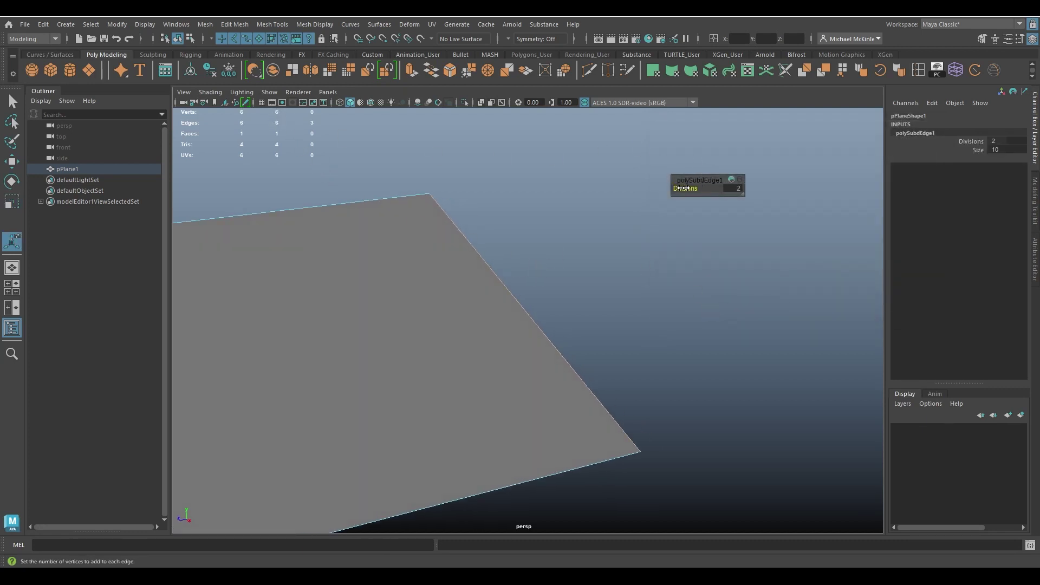
{"action": "left_click_drag", "start_coordinate": [678, 188], "coordinate": [685, 188]}
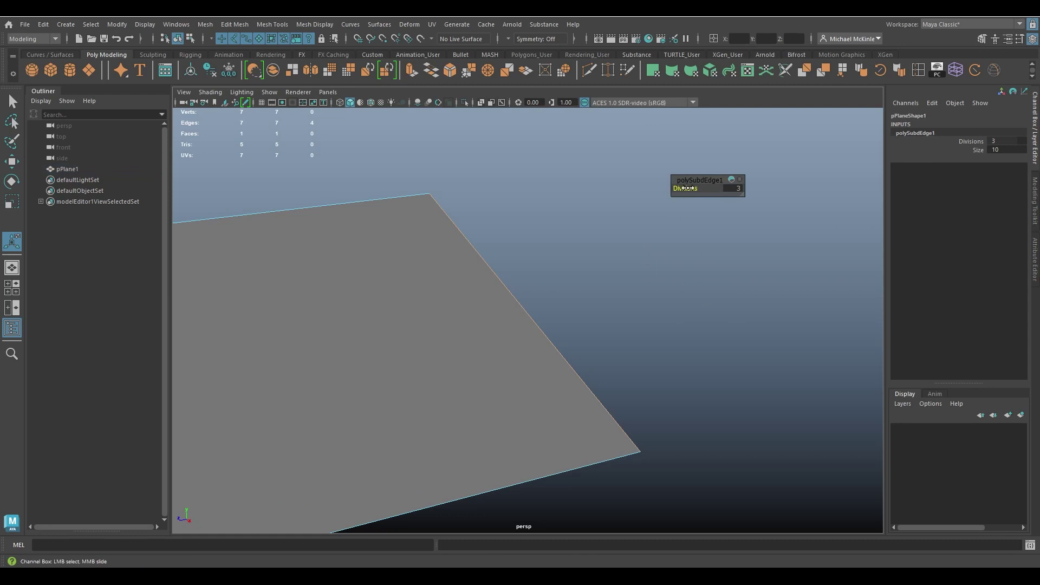
{"action": "left_click_drag", "start_coordinate": [687, 188], "coordinate": [675, 188]}
- Box-select the plane's vertices and orbit to look along the divided edge
{"action": "right_click_drag", "start_coordinate": [432, 250], "coordinate": [404, 249]}
{"action": "left_click_drag", "start_coordinate": [688, 483], "coordinate": [598, 317]}
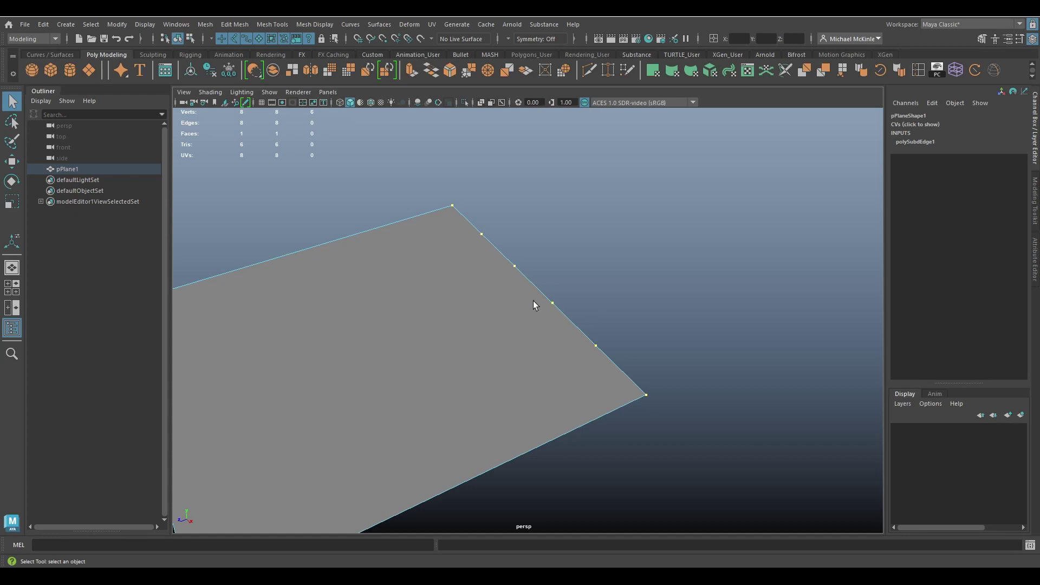
{"action": "left_click_drag", "start_coordinate": [497, 297], "coordinate": [597, 316], "text": "alt"}
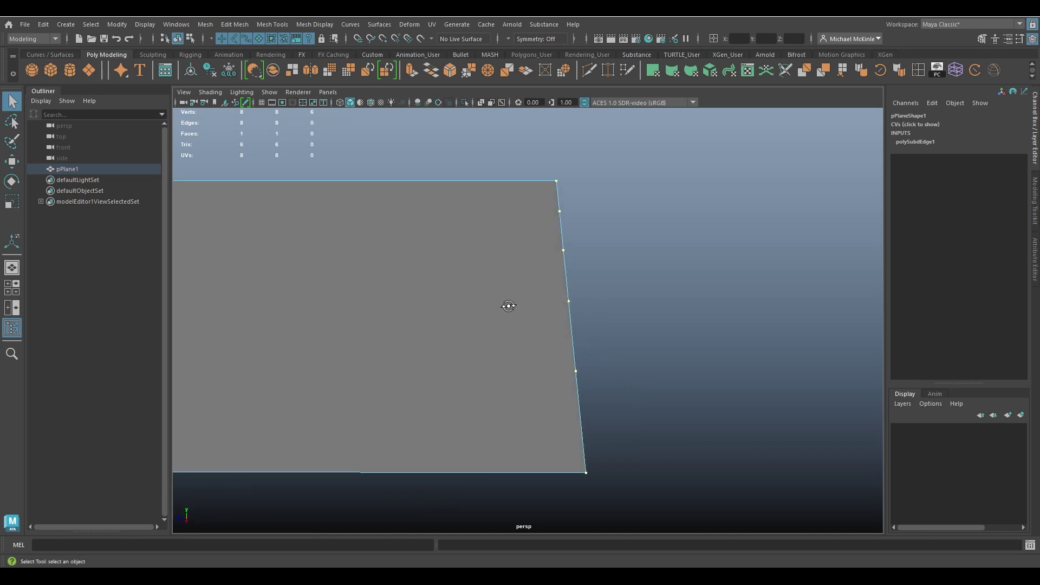
{"action": "left_click_drag", "start_coordinate": [508, 306], "coordinate": [522, 295], "text": "alt"}
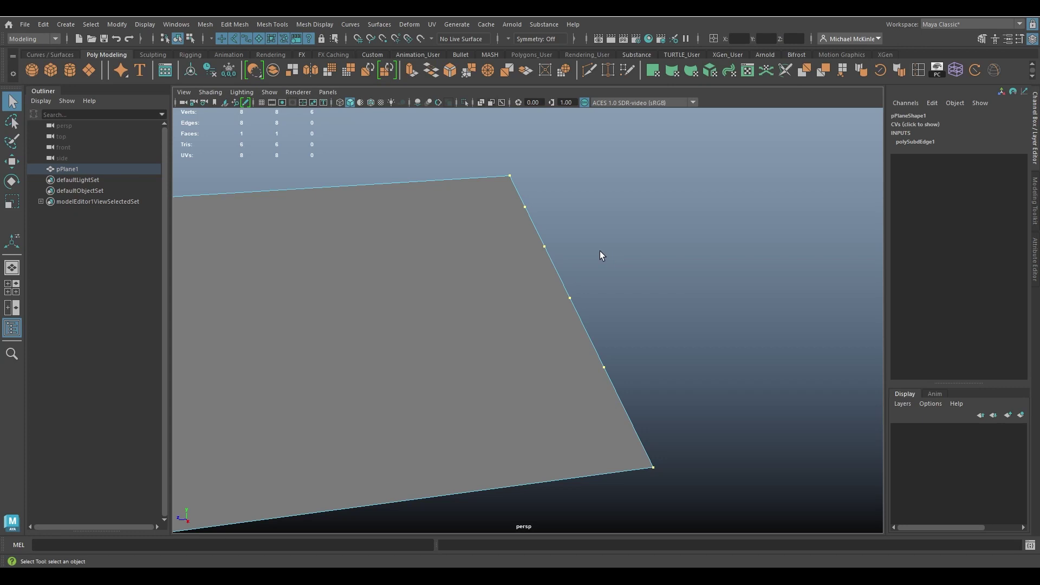
- Return to object mode, undo, and bring up the edge-division history settings
{"action": "right_click_drag", "start_coordinate": [506, 229], "coordinate": [538, 212]}
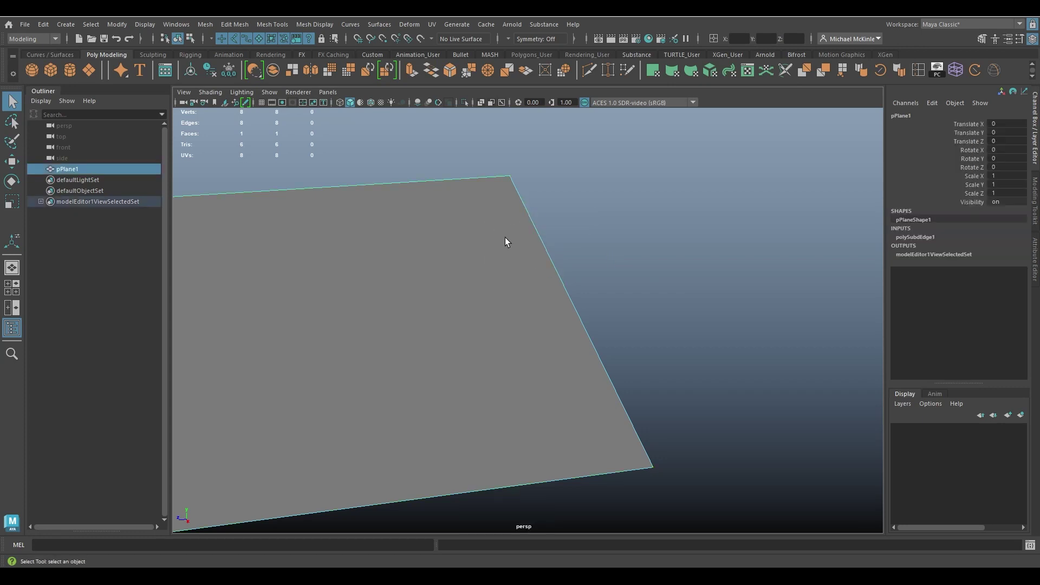
{"action": "key", "text": "ctrl+z"}
{"action": "key", "text": "ctrl+z"}
{"action": "right_click_drag", "start_coordinate": [516, 255], "coordinate": [531, 247]}
- Lower the edge Divisions to 0 and delete the plane's construction history
{"action": "left_click", "coordinate": [961, 245]}
{"action": "middle_click_drag", "start_coordinate": [872, 243], "coordinate": [476, 223]}
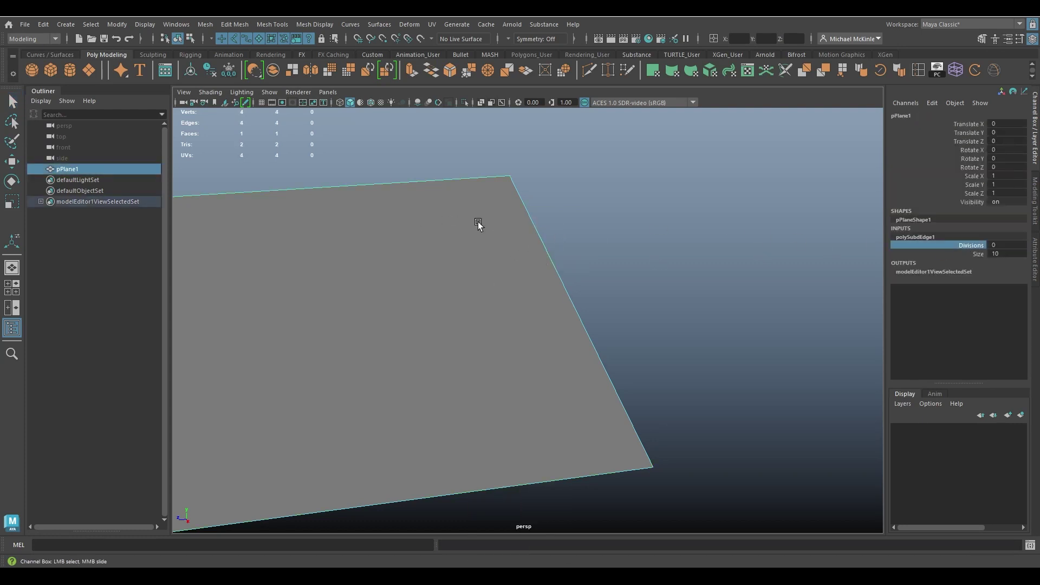
{"action": "right_click_drag", "start_coordinate": [505, 209], "coordinate": [508, 199]}
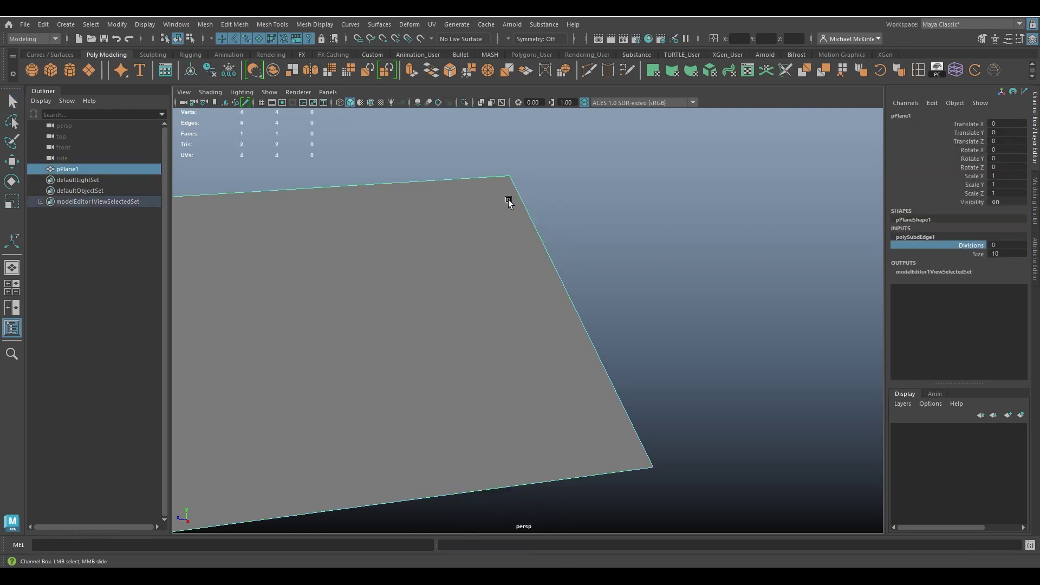
{"action": "left_click", "coordinate": [210, 69]}
{"action": "left_click", "coordinate": [229, 70]}
- Select one border edge and open the Add Divisions to Edge options
{"action": "right_click_drag", "start_coordinate": [515, 259], "coordinate": [527, 228]}
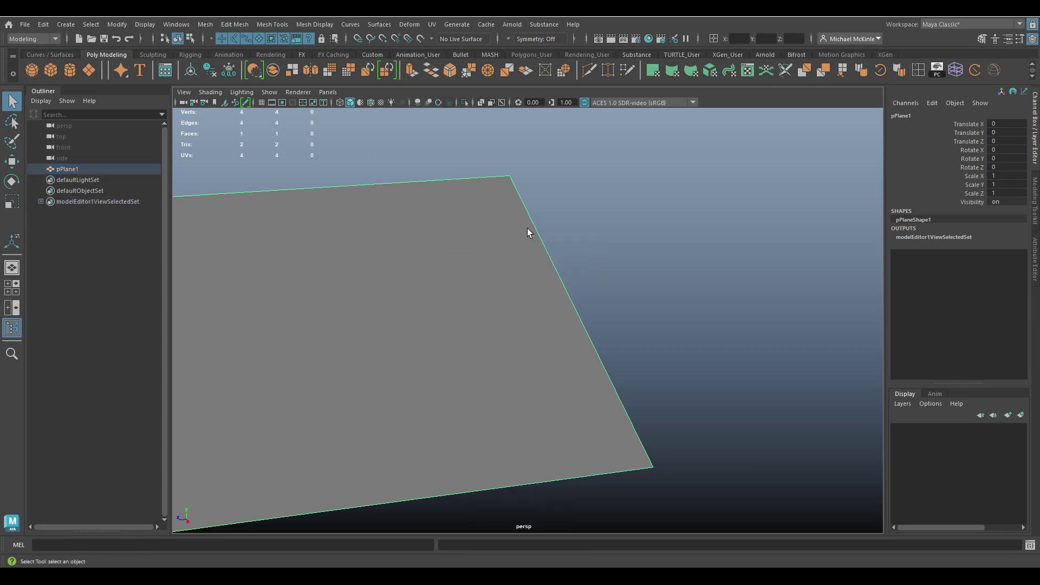
{"action": "left_click", "coordinate": [528, 229]}
{"action": "left_click", "coordinate": [235, 24]}
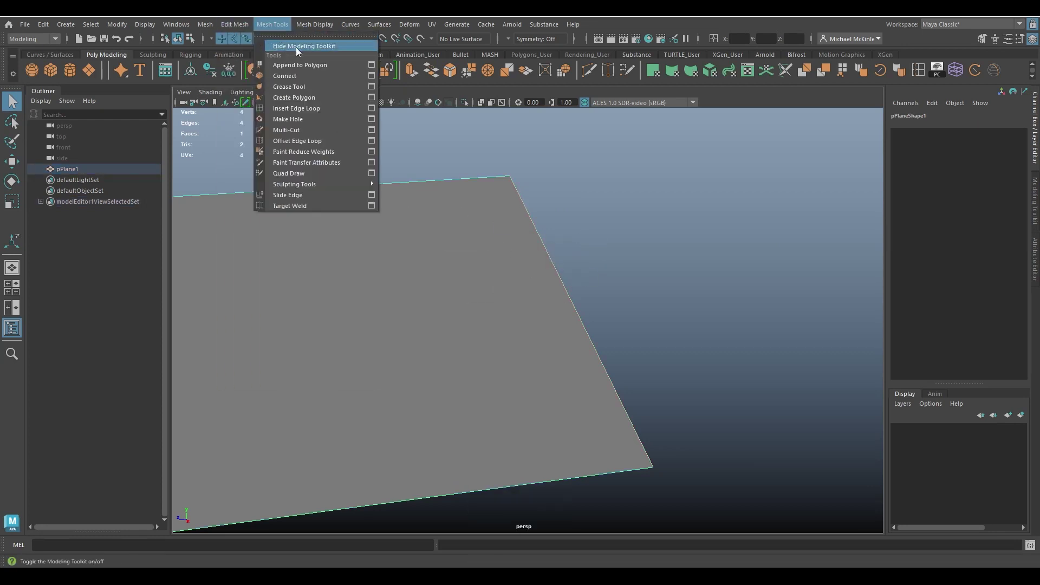
{"action": "left_click", "coordinate": [364, 54]}
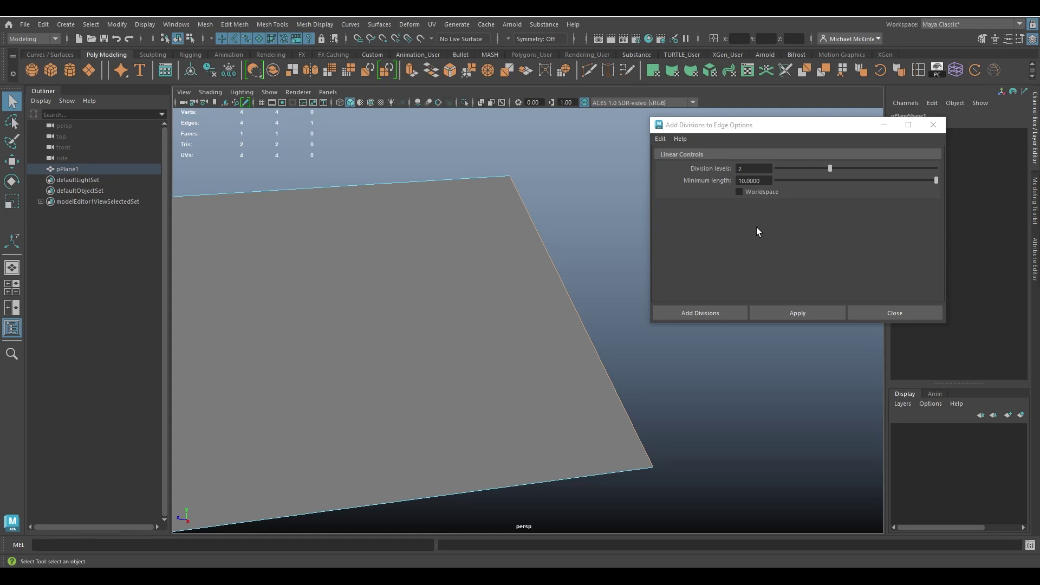
- Close the options, create a polygon cube and raise it to Translate Y 3.569
{"action": "left_click", "coordinate": [531, 205]}
{"action": "left_click", "coordinate": [933, 125]}
{"action": "left_click_drag", "start_coordinate": [623, 228], "coordinate": [481, 324], "text": "alt"}
{"action": "left_click", "coordinate": [51, 70]}
{"action": "key", "text": "w"}
{"action": "left_click_drag", "start_coordinate": [525, 278], "coordinate": [611, 307]}
{"action": "key", "text": "alt+b"}
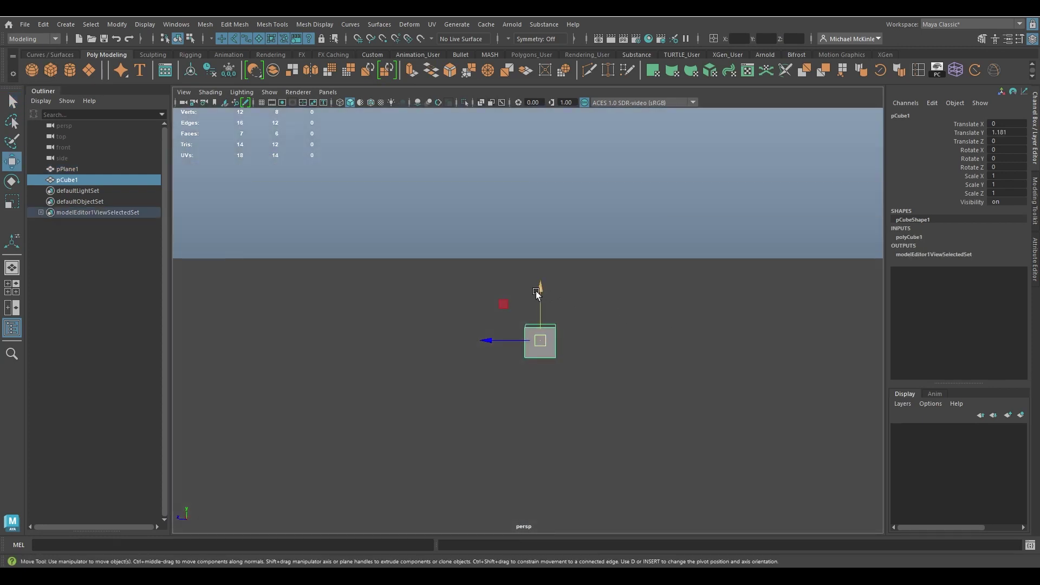
{"action": "left_click_drag", "start_coordinate": [539, 292], "coordinate": [555, 244]}
- Delete the plane, then frame the cube and view it from near the front
{"action": "left_click", "coordinate": [701, 317]}
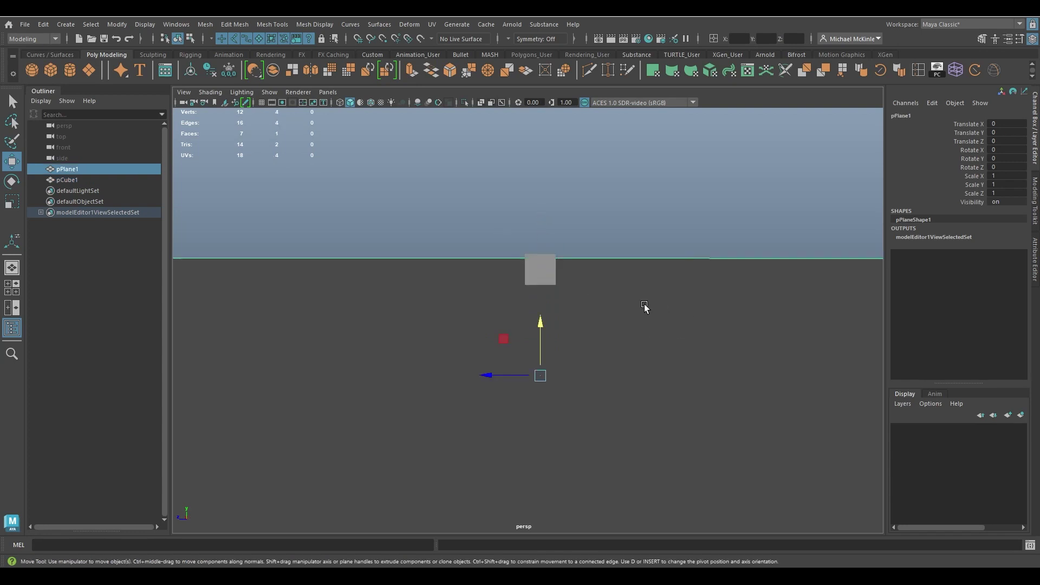
{"action": "key", "text": "Delete"}
{"action": "left_click", "coordinate": [539, 269]}
{"action": "key", "text": "f"}
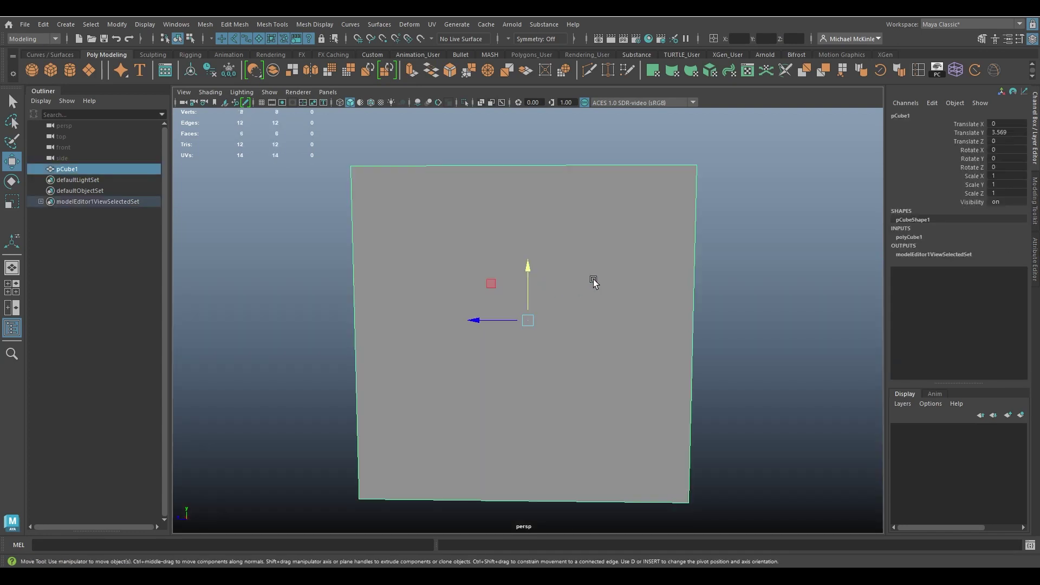
{"action": "left_click_drag", "start_coordinate": [593, 281], "coordinate": [693, 318], "text": "alt"}
{"action": "right_click_drag", "start_coordinate": [694, 318], "coordinate": [615, 342], "text": "alt"}
{"action": "left_click_drag", "start_coordinate": [616, 341], "coordinate": [590, 331], "text": "alt"}
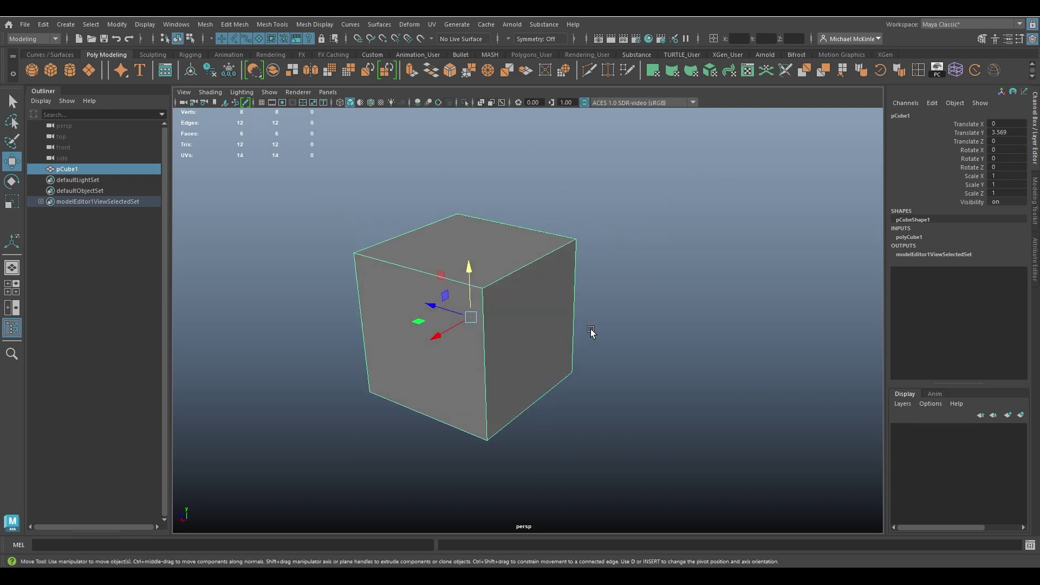
{"action": "left_click_drag", "start_coordinate": [565, 356], "coordinate": [603, 343], "text": "alt"}
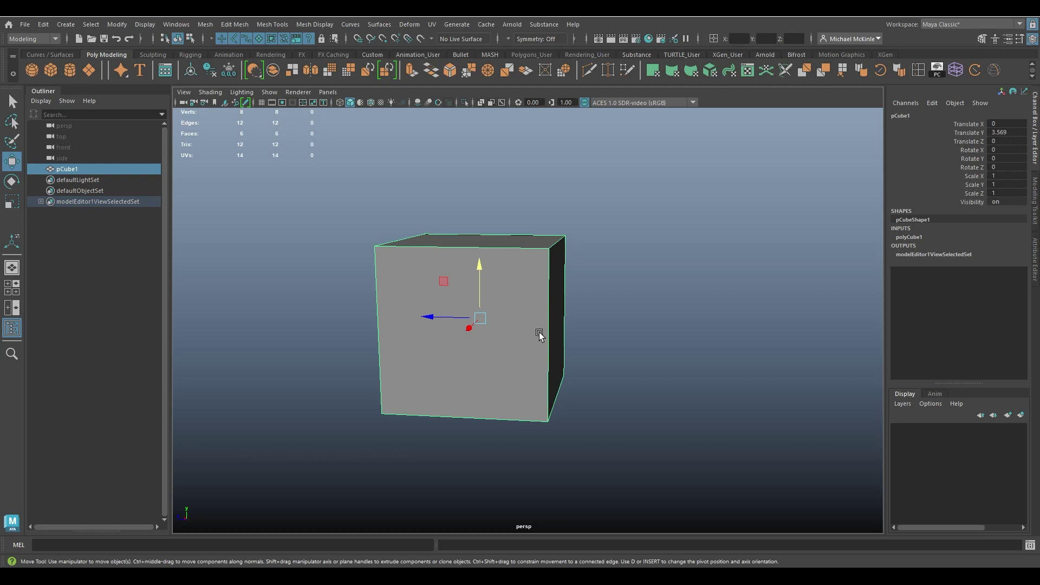
- Rotate the cube to Rotate X -44.231
{"action": "key", "text": "e"}
{"action": "left_click_drag", "start_coordinate": [511, 319], "coordinate": [533, 316]}
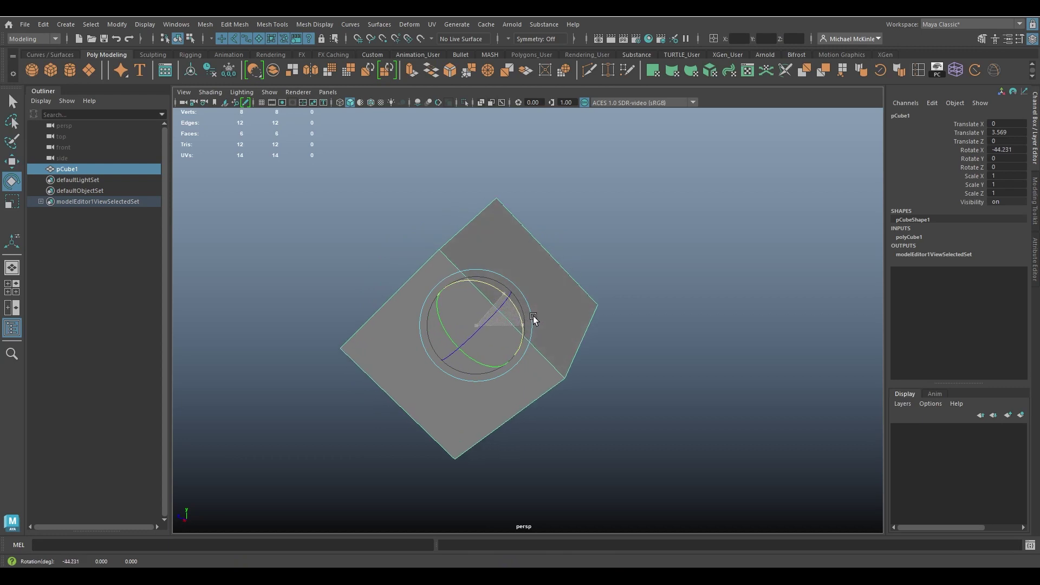
{"action": "key", "text": "w"}
- Move the cube along its tilted up axis to Translate Y 3.519, Z 0.049
{"action": "left_click_drag", "start_coordinate": [624, 388], "coordinate": [580, 382], "text": "alt"}
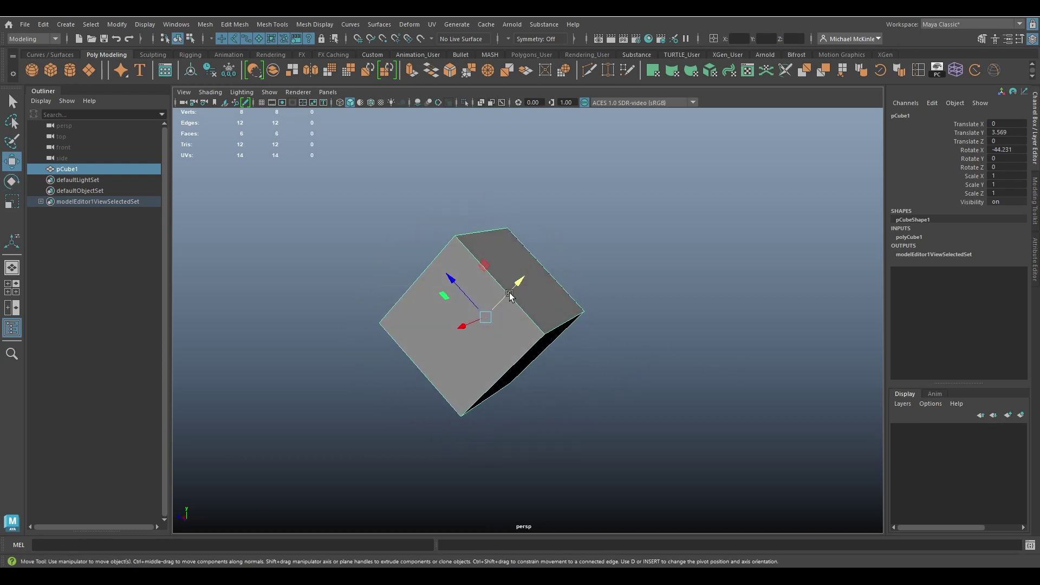
{"action": "left_click_drag", "start_coordinate": [544, 320], "coordinate": [538, 326], "text": "alt"}
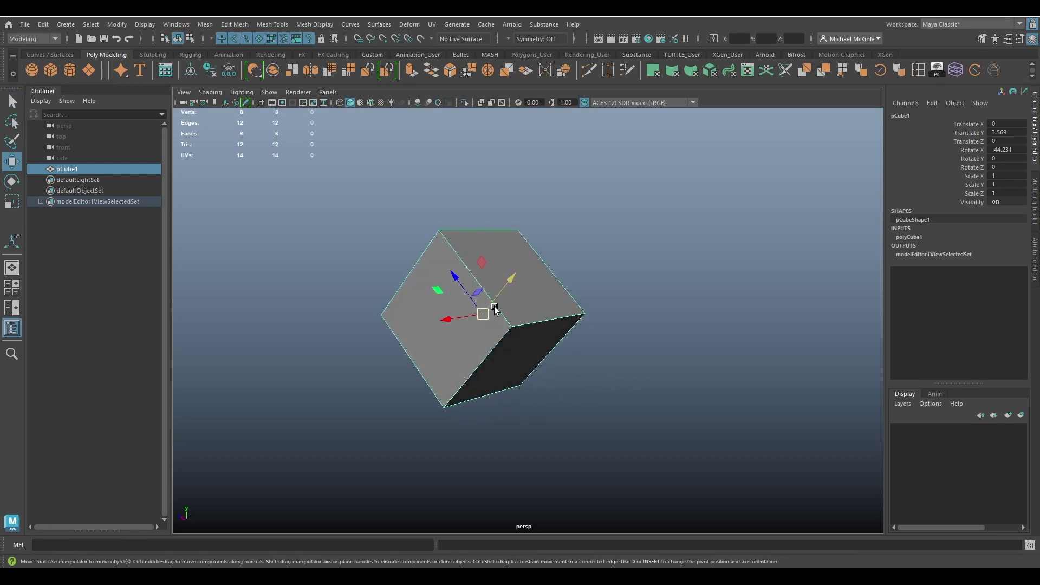
{"action": "left_click_drag", "start_coordinate": [493, 305], "coordinate": [553, 315], "text": "alt"}
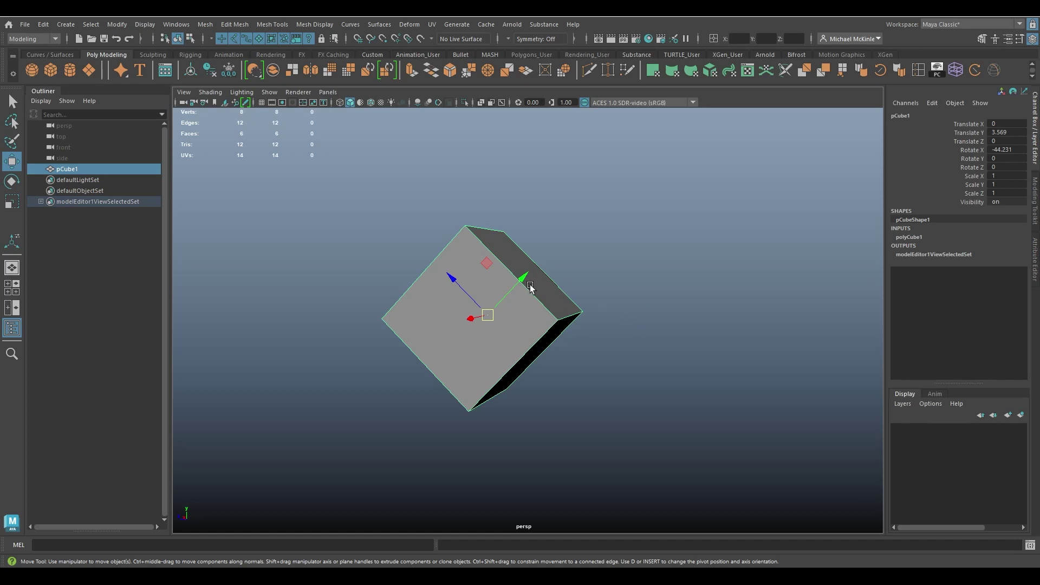
{"action": "left_click_drag", "start_coordinate": [523, 278], "coordinate": [564, 308]}
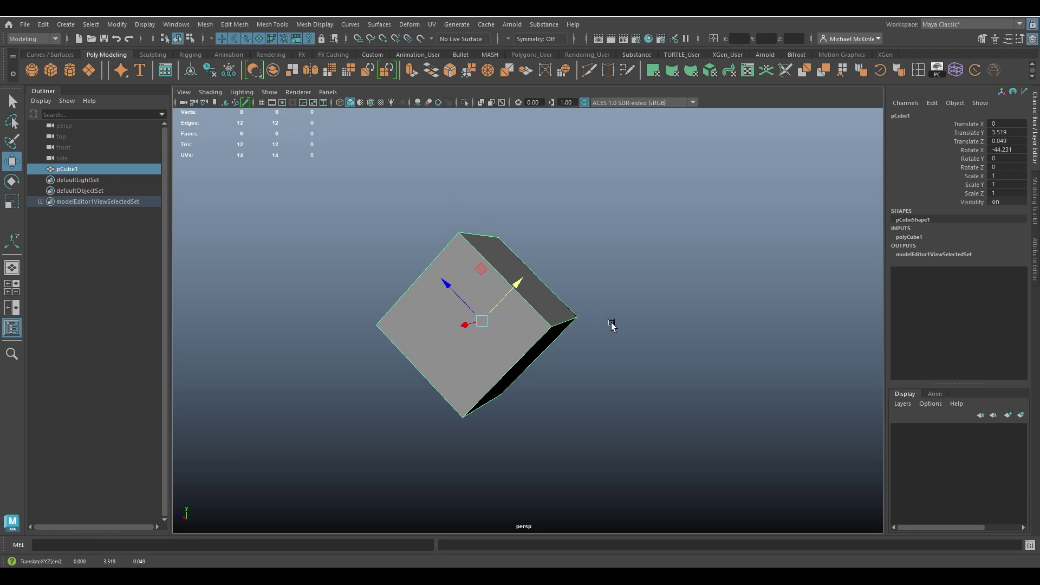
{"action": "left_click_drag", "start_coordinate": [612, 325], "coordinate": [657, 353], "text": "alt"}
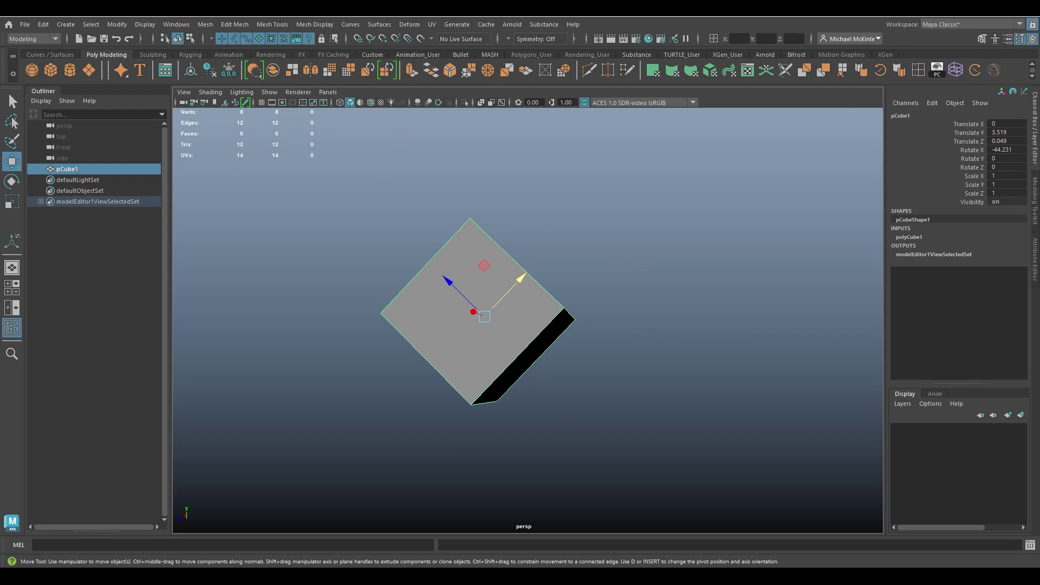
{"action": "left_click", "coordinate": [1019, 39]}
{"action": "left_click_drag", "start_coordinate": [856, 217], "coordinate": [719, 131]}
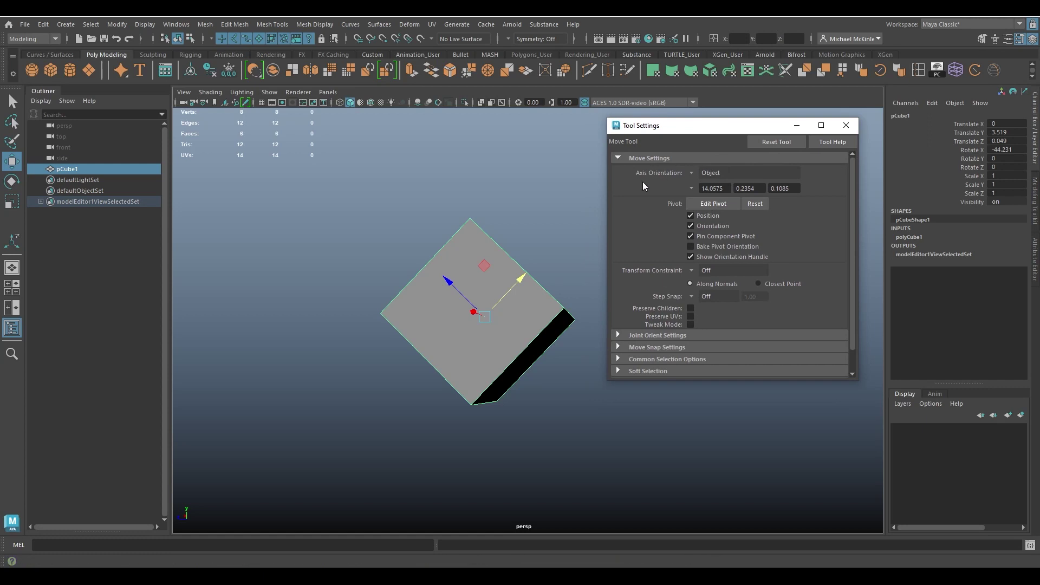
{"action": "left_click", "coordinate": [692, 174]}
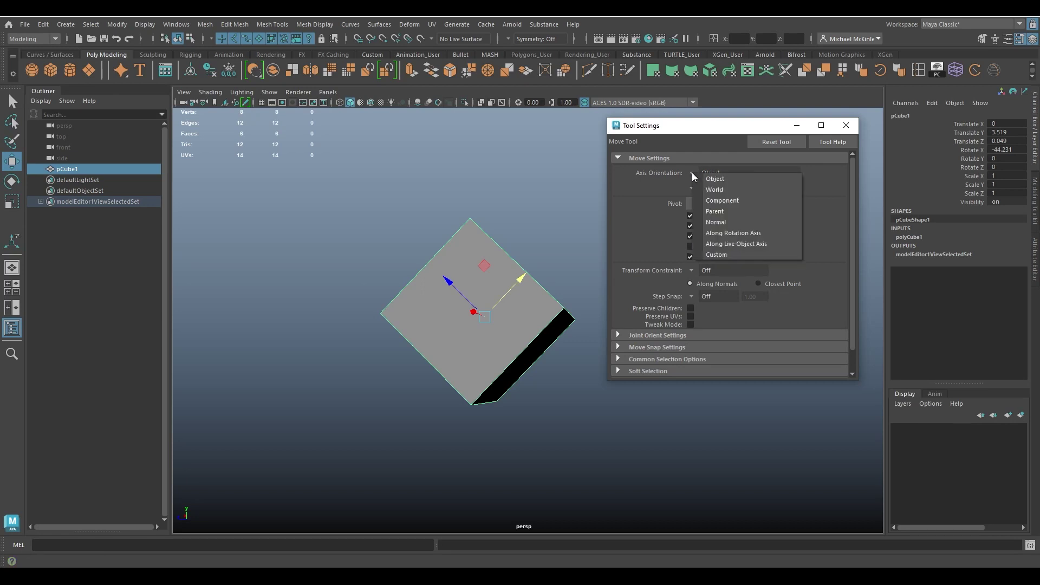
{"action": "left_click", "coordinate": [730, 189]}
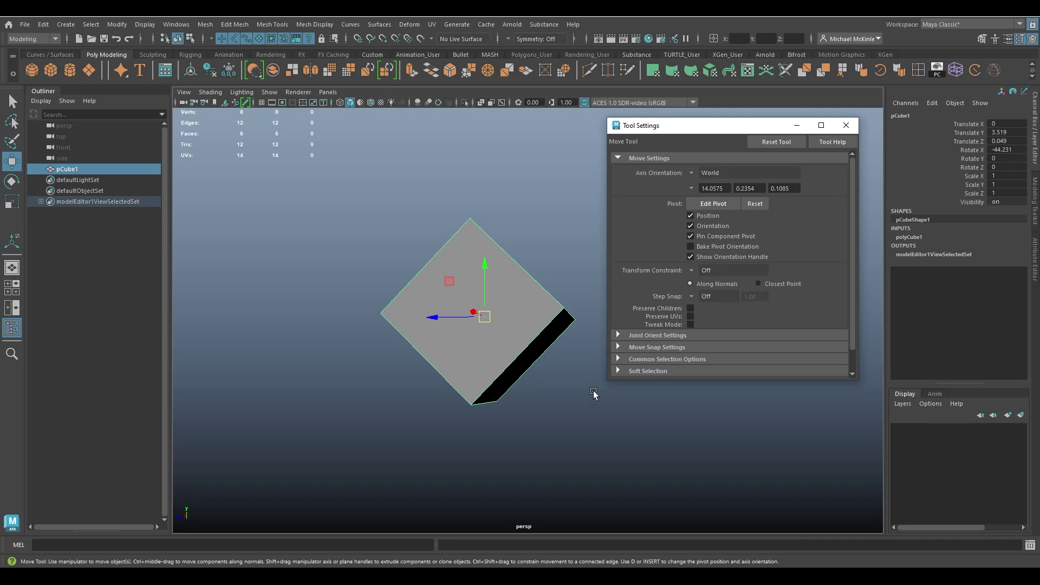
{"action": "left_click_drag", "start_coordinate": [487, 264], "coordinate": [464, 176]}
{"action": "key", "text": "ctrl+z"}
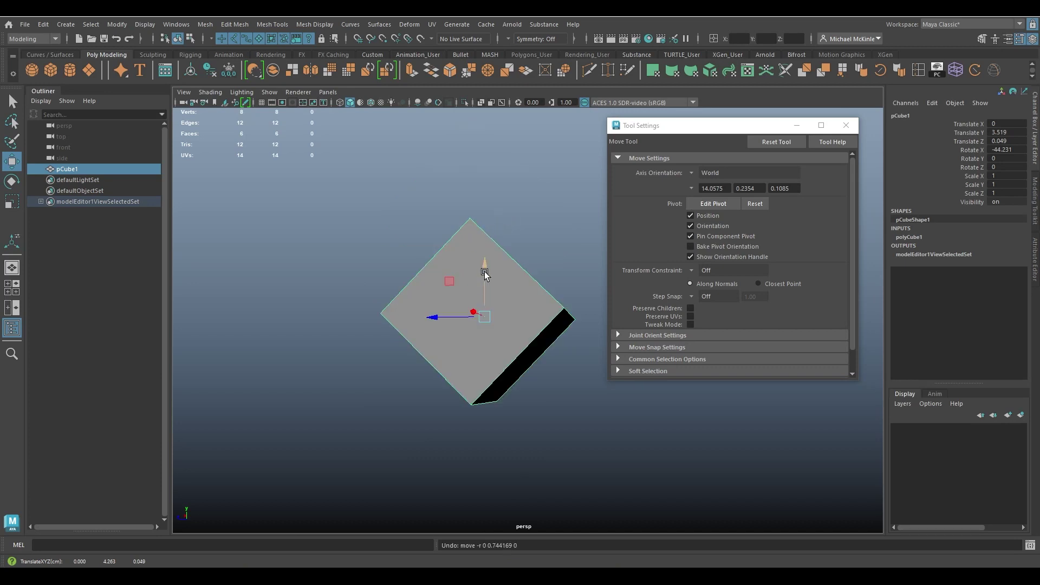
{"action": "left_click_drag", "start_coordinate": [485, 273], "coordinate": [482, 153]}
{"action": "key", "text": "ctrl+z"}
{"action": "key", "text": "shift+z"}
{"action": "key", "text": "ctrl+z"}
{"action": "left_click_drag", "start_coordinate": [552, 287], "coordinate": [517, 315], "text": "alt"}
{"action": "left_click", "coordinate": [704, 173]}
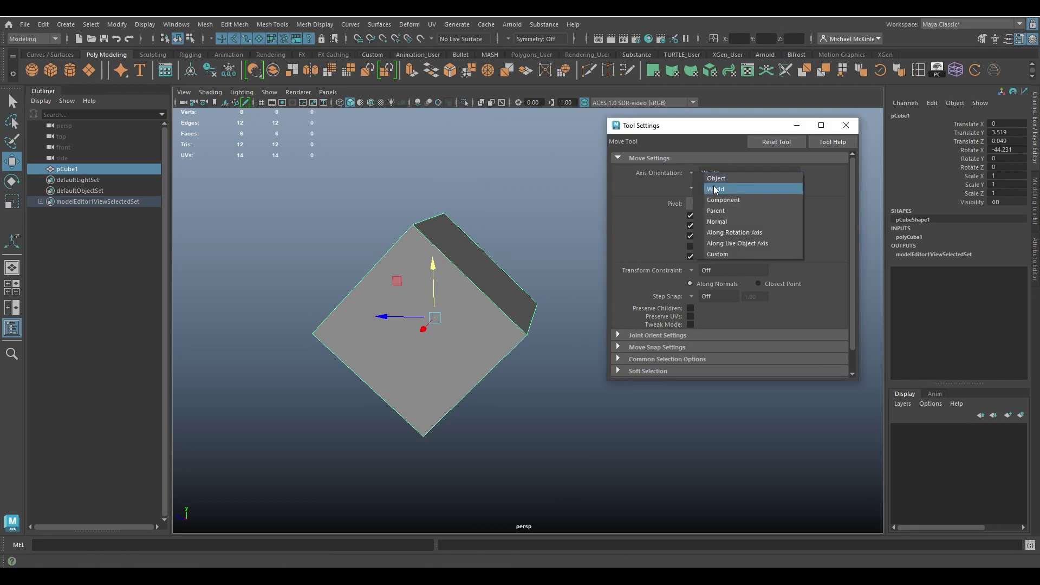
{"action": "left_click", "coordinate": [716, 179]}
{"action": "left_click_drag", "start_coordinate": [467, 283], "coordinate": [588, 195]}
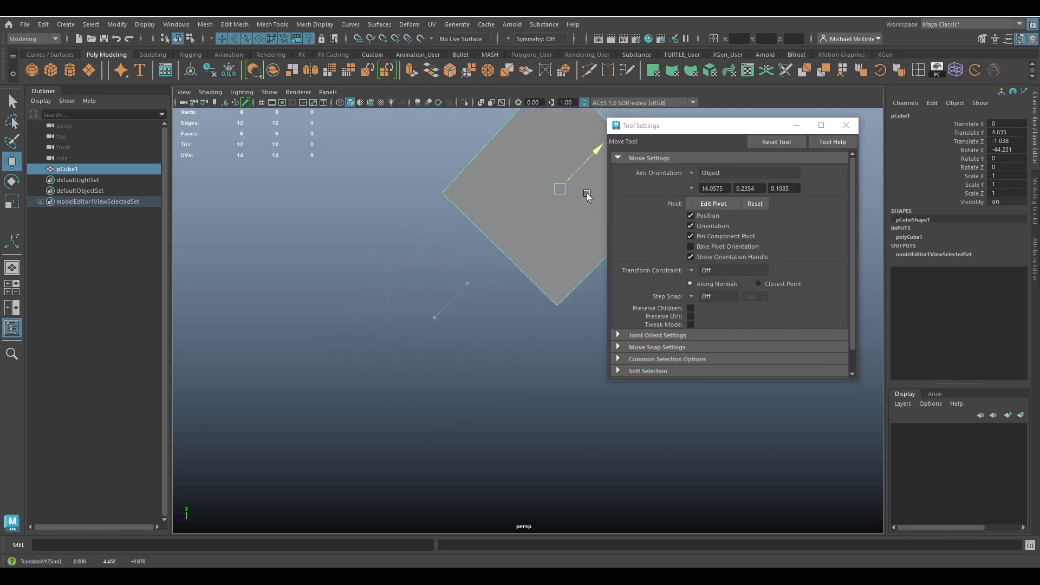
{"action": "key", "text": "ctrl+z"}
{"action": "key", "text": "ctrl+z"}
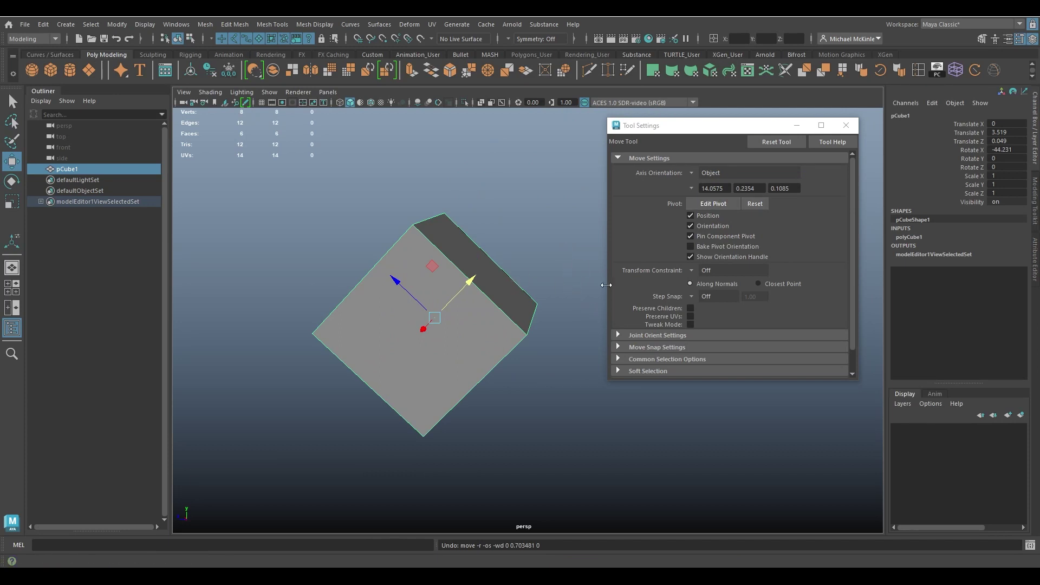
{"action": "left_click", "coordinate": [846, 125]}
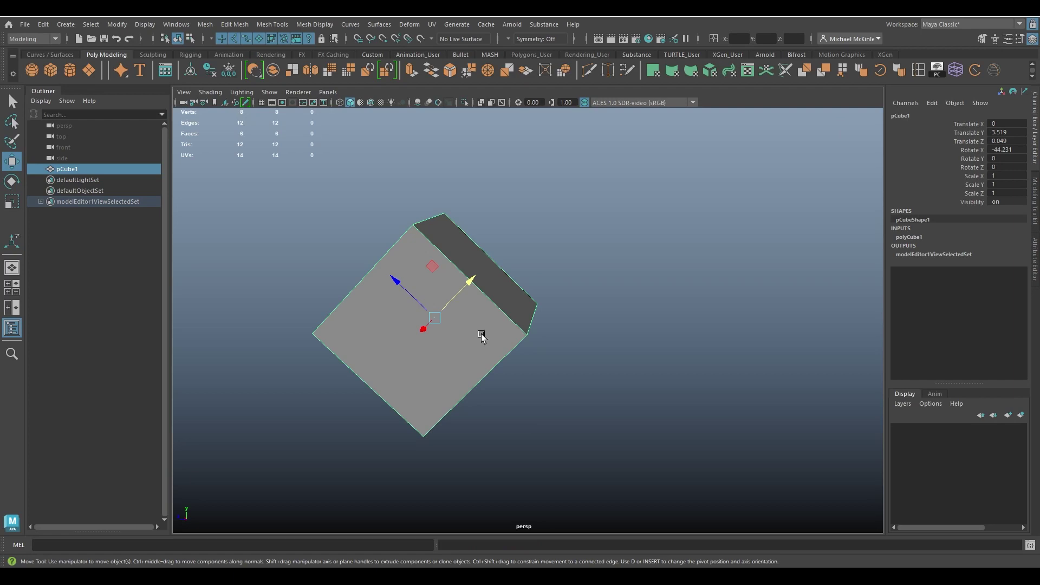
- Delete the cube and create a new polygon plane
{"action": "key", "text": "Delete"}
{"action": "left_click", "coordinate": [89, 70]}
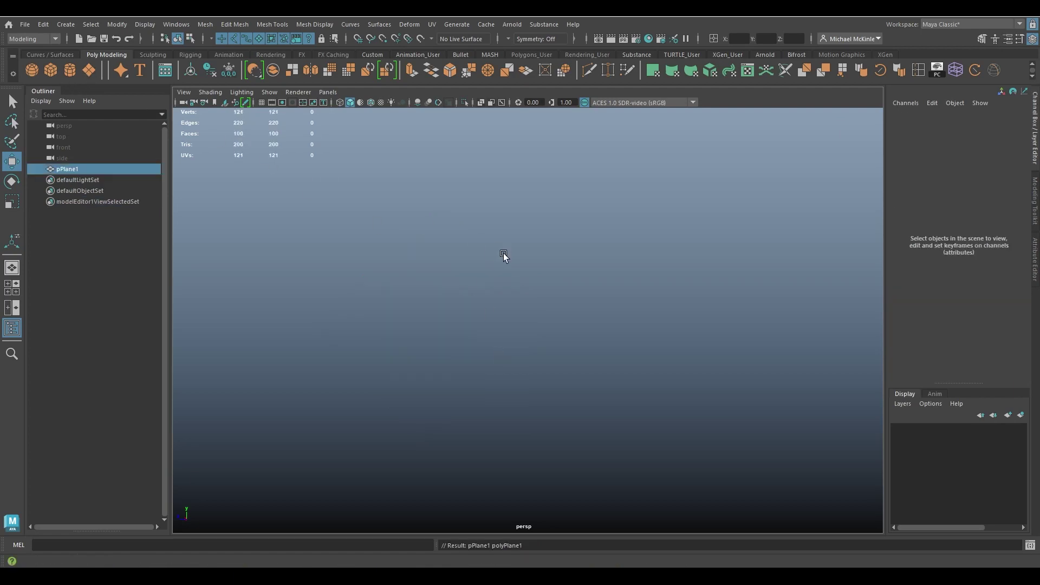
{"action": "key", "text": "r"}
{"action": "left_click_drag", "start_coordinate": [490, 389], "coordinate": [587, 337], "text": "alt"}
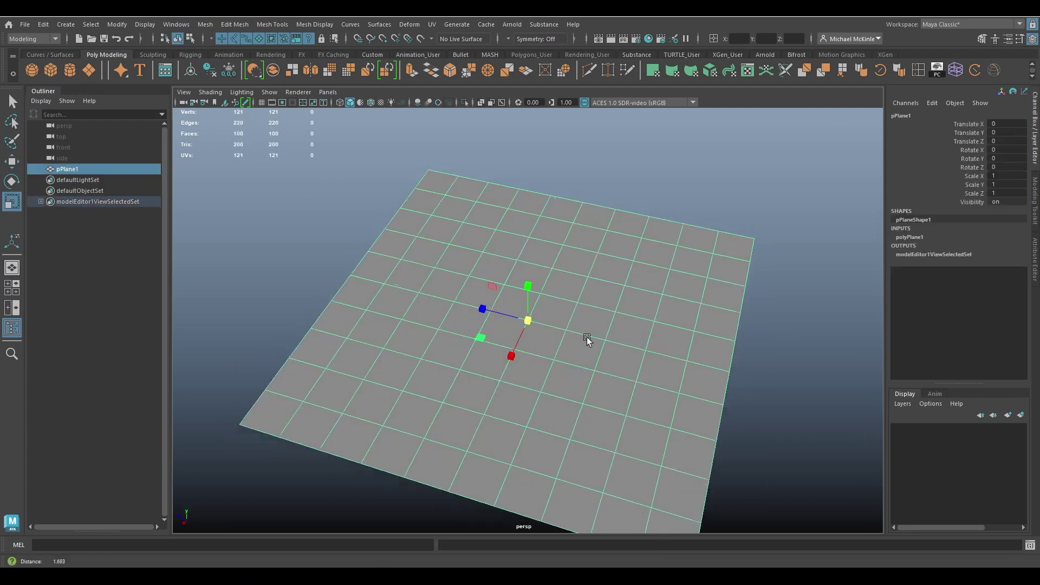
- Reduce the plane's Subdivisions Width and Height from 10 to 1
{"action": "left_click", "coordinate": [915, 236]}
{"action": "left_click_drag", "start_coordinate": [978, 269], "coordinate": [967, 282]}
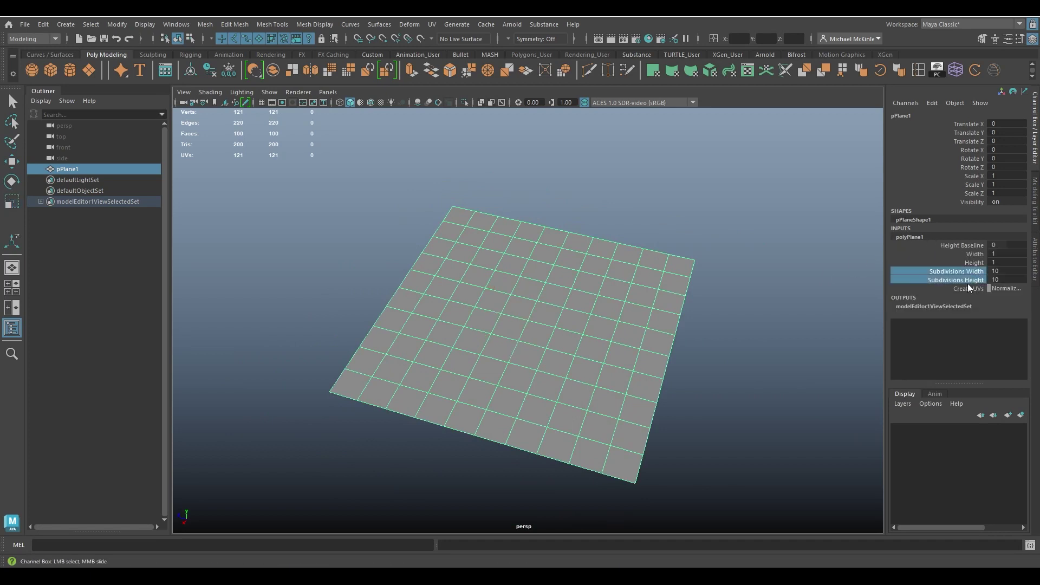
{"action": "middle_click_drag", "start_coordinate": [728, 281], "coordinate": [469, 255]}
{"action": "key", "text": "w"}
{"action": "right_click_drag", "start_coordinate": [619, 308], "coordinate": [650, 303], "text": "alt"}
{"action": "scroll", "coordinate": [661, 292], "scroll_direction": "down", "scroll_amount": 3}
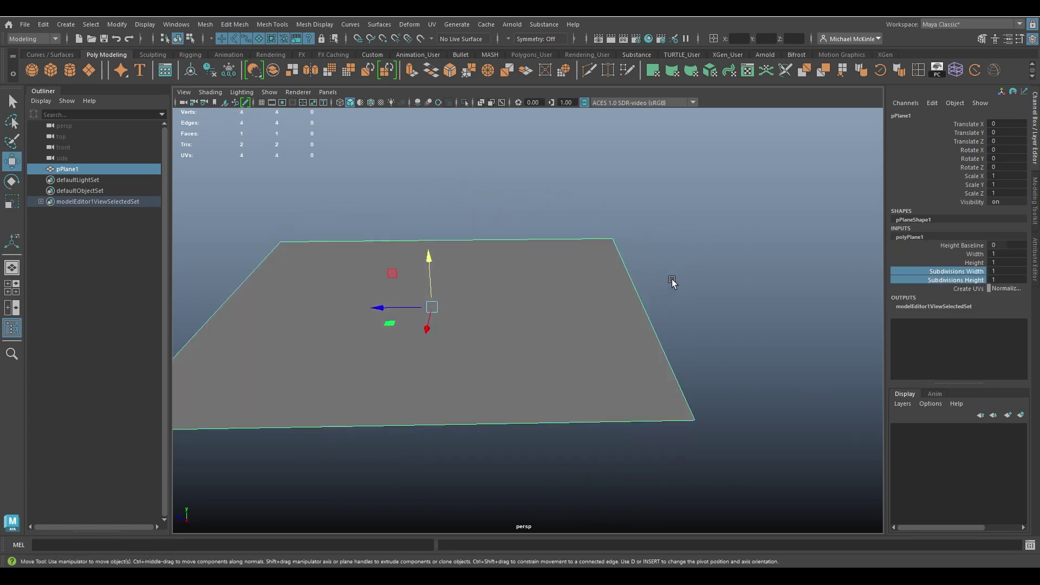
{"action": "left_click_drag", "start_coordinate": [608, 274], "coordinate": [512, 277], "text": "alt"}
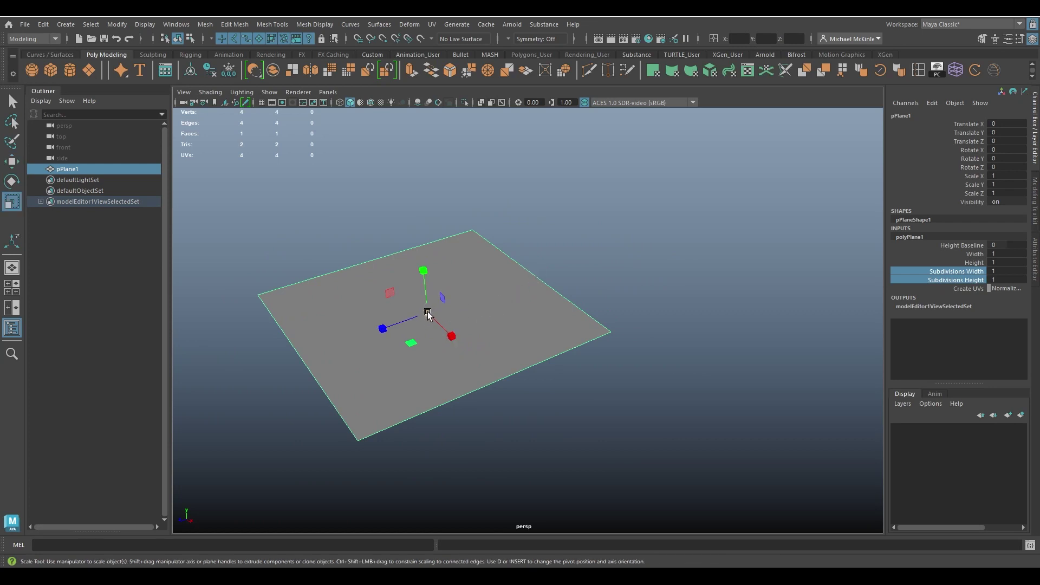
{"action": "key", "text": "r"}
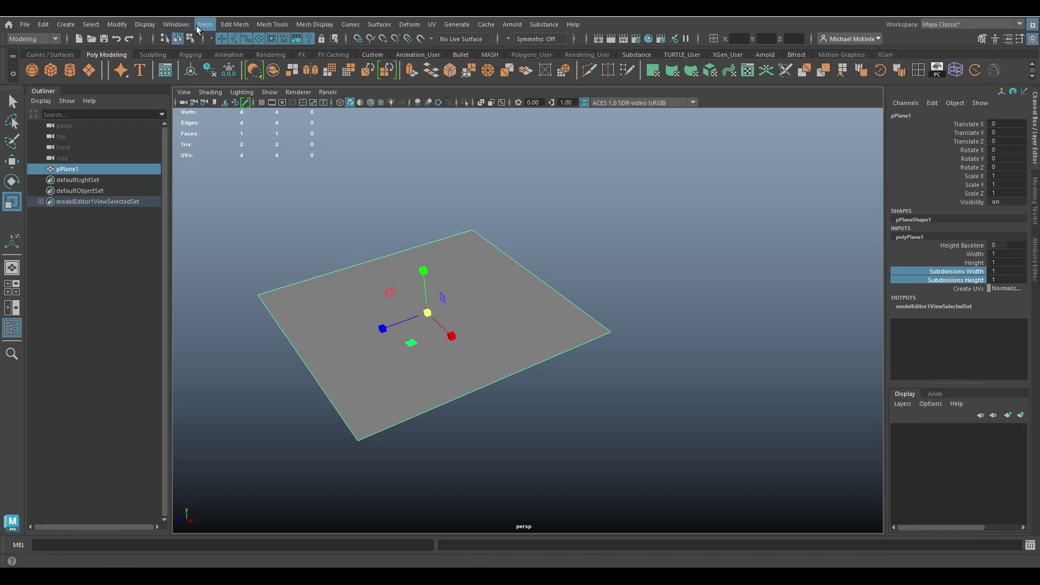
- Set the Add Divisions Minimum length to 2
{"action": "left_click", "coordinate": [237, 24]}
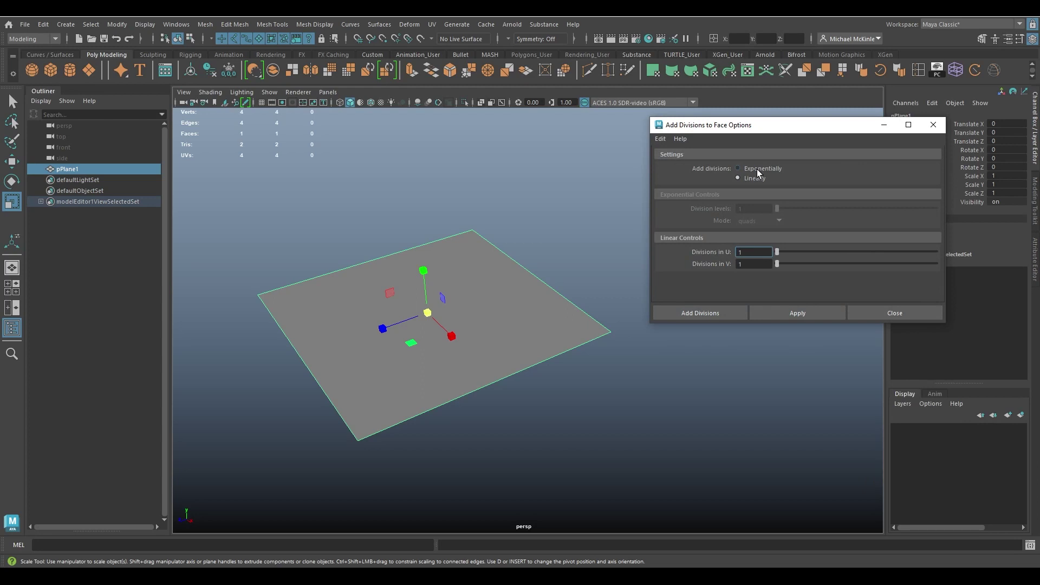
{"action": "left_click", "coordinate": [498, 213]}
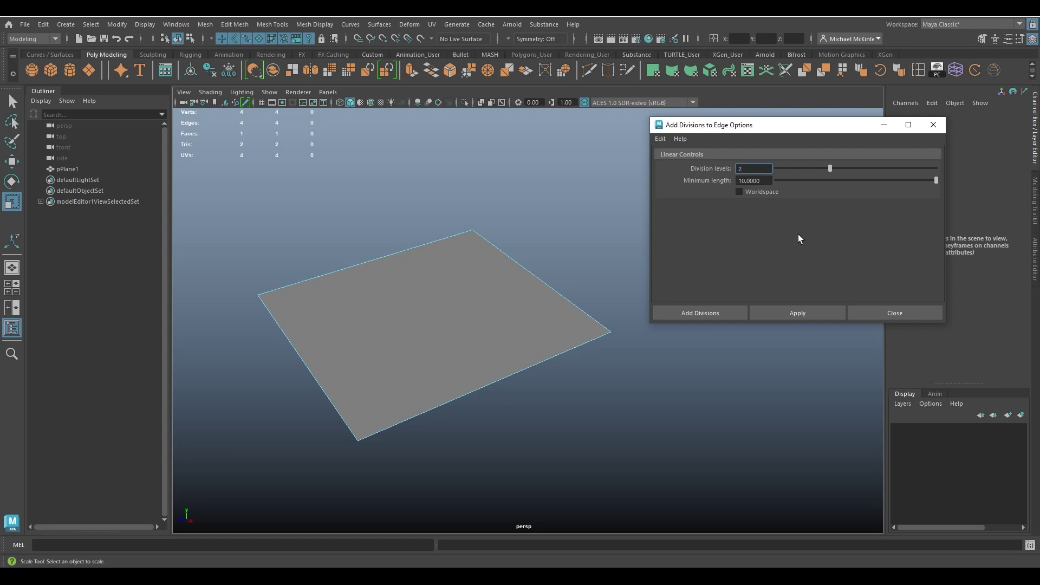
{"action": "left_click", "coordinate": [777, 179]}
{"action": "left_click_drag", "start_coordinate": [776, 182], "coordinate": [785, 180]}
{"action": "double_click", "coordinate": [768, 180]}
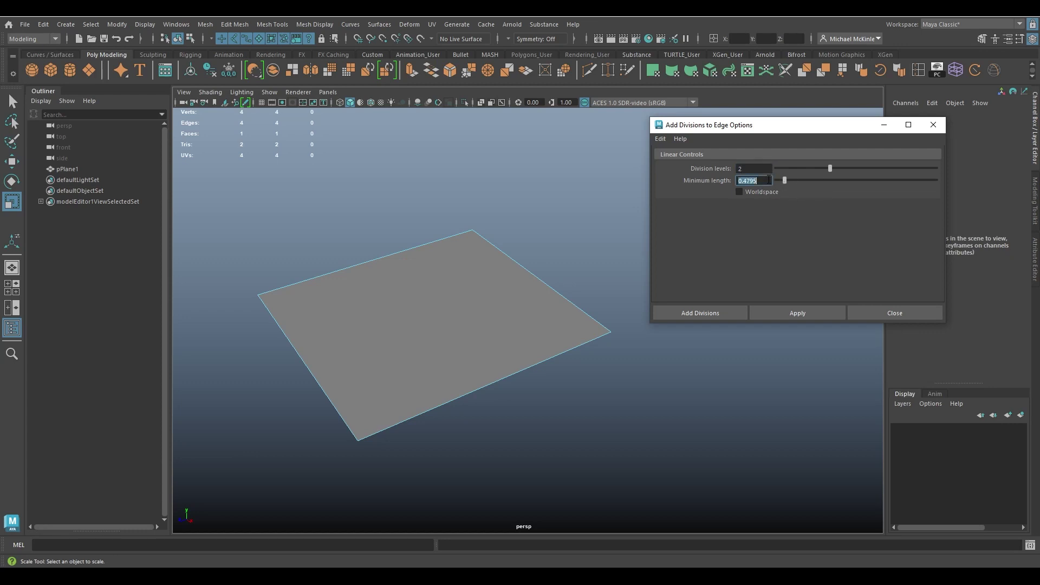
{"action": "type", "text": "2"}
{"action": "key", "text": "Return"}
- Show the ground grid and apply the edge divisions to the plane
{"action": "left_click", "coordinate": [262, 103]}
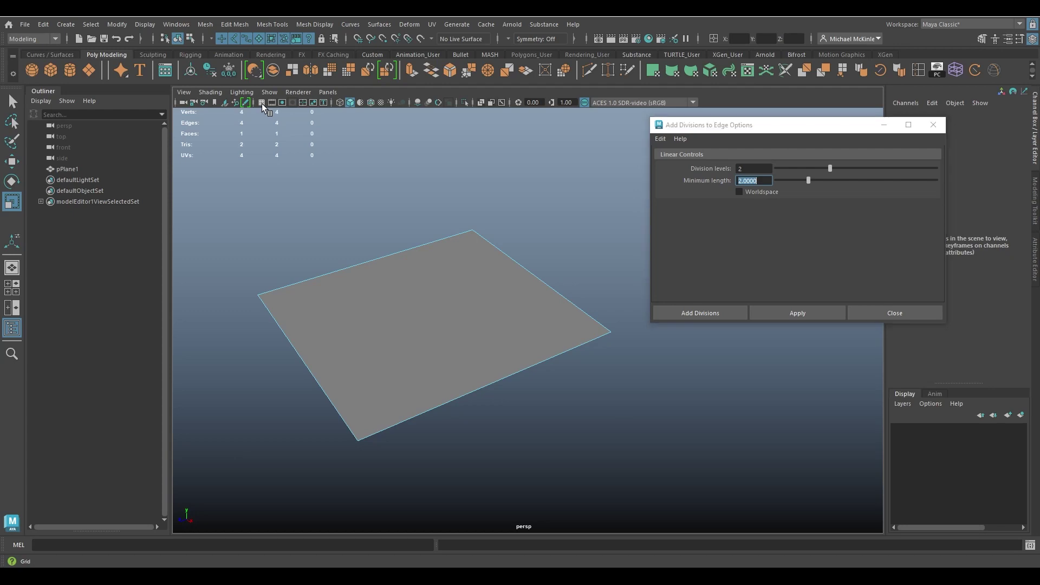
{"action": "scroll", "coordinate": [476, 258], "scroll_direction": "down", "scroll_amount": 10}
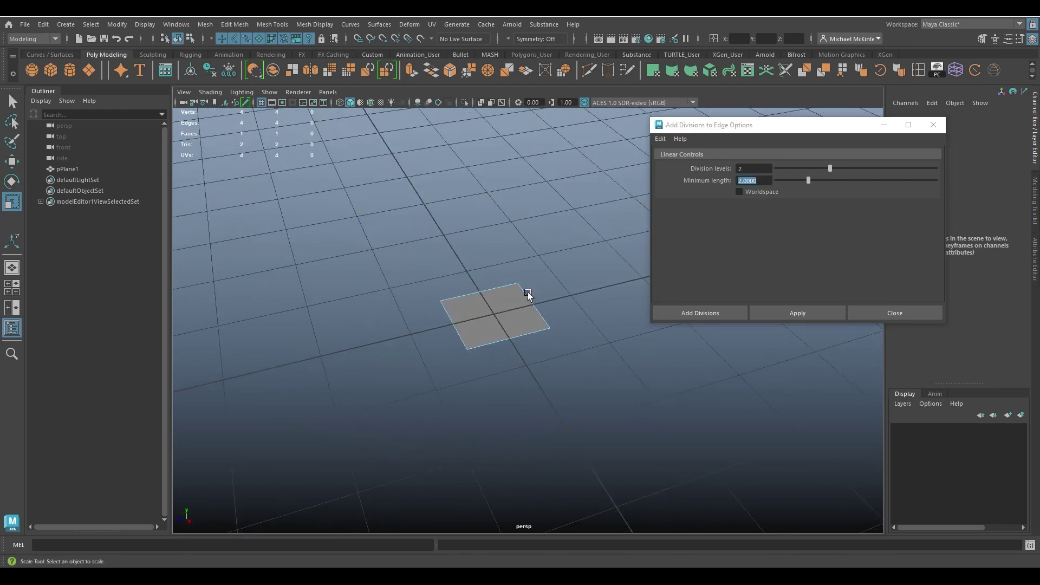
{"action": "left_click_drag", "start_coordinate": [519, 310], "coordinate": [558, 317], "text": "alt"}
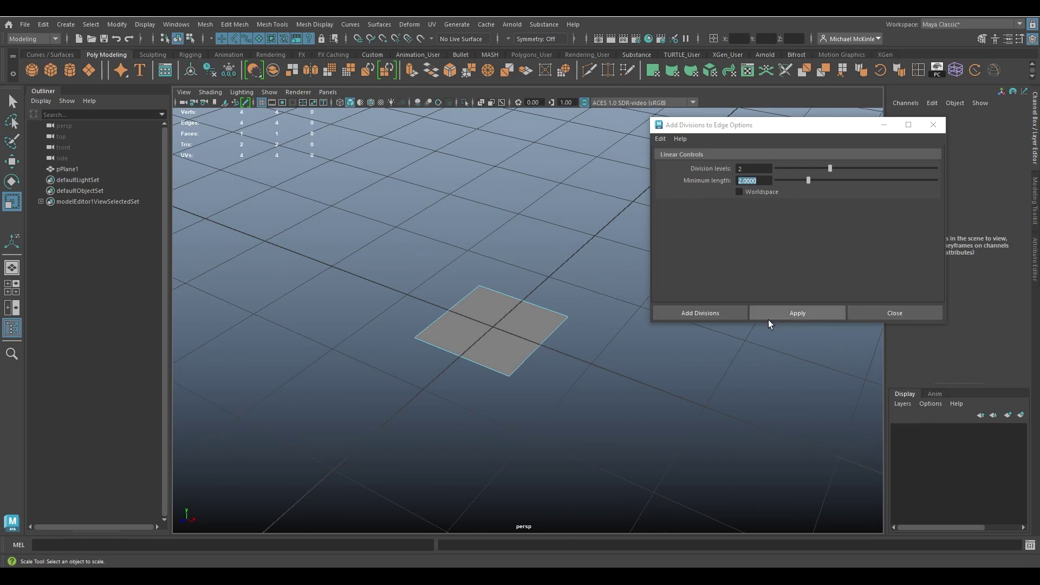
{"action": "left_click", "coordinate": [530, 306]}
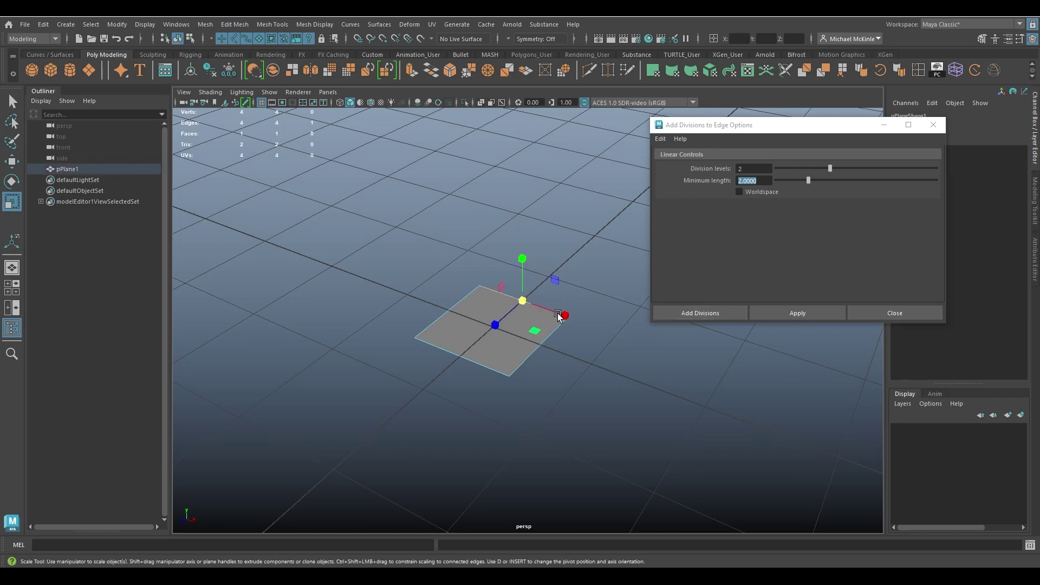
{"action": "left_click", "coordinate": [709, 314]}
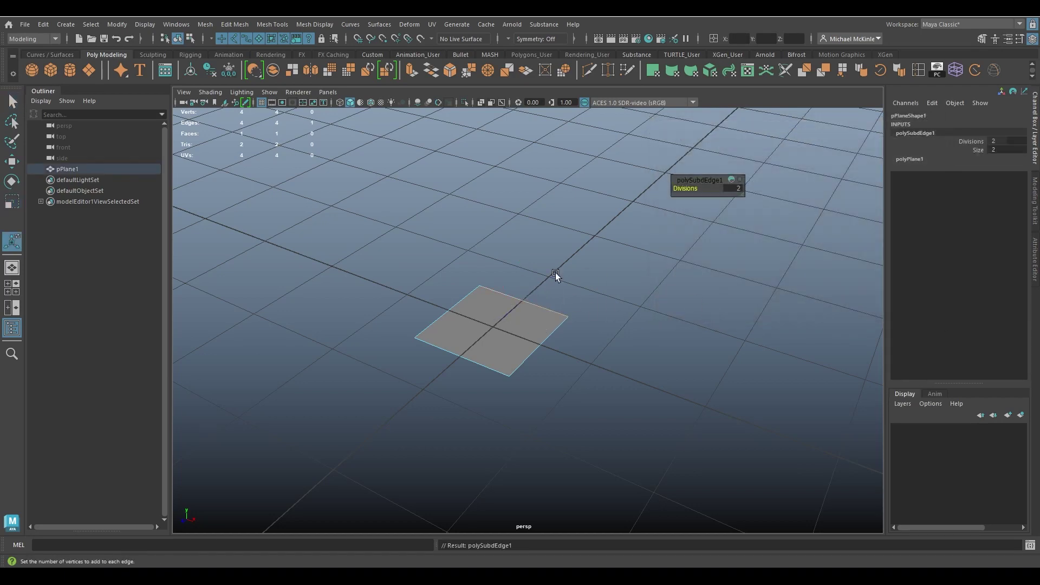
{"action": "scroll", "coordinate": [700, 308], "scroll_direction": "up", "scroll_amount": 3}
{"action": "scroll", "coordinate": [701, 308], "scroll_direction": "up", "scroll_amount": 2}
- Check the plane's vertices, then start scaling it uniformly
{"action": "right_click_drag", "start_coordinate": [533, 268], "coordinate": [467, 266]}
{"action": "right_click_drag", "start_coordinate": [536, 243], "coordinate": [573, 219]}
{"action": "scroll", "coordinate": [534, 265], "scroll_direction": "down", "scroll_amount": 3}
{"action": "scroll", "coordinate": [537, 287], "scroll_direction": "up", "scroll_amount": 1}
{"action": "key", "text": "r"}
{"action": "left_click_drag", "start_coordinate": [488, 333], "coordinate": [623, 338]}
- Scale the plane up uniformly about eightfold
{"action": "scroll", "coordinate": [437, 271], "scroll_direction": "down", "scroll_amount": 3}
{"action": "middle_click_drag", "start_coordinate": [436, 271], "coordinate": [514, 282]}
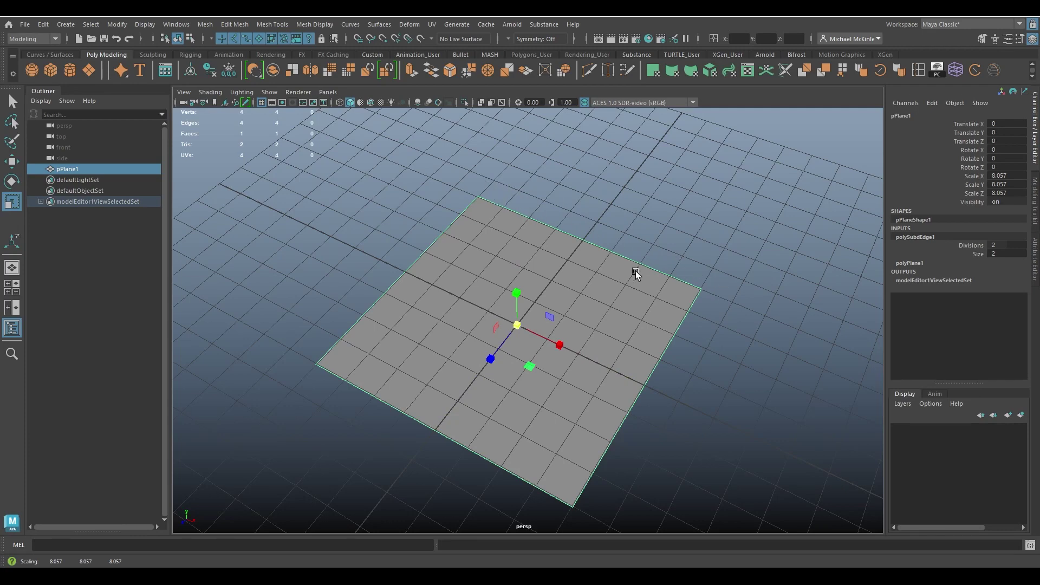
{"action": "left_click_drag", "start_coordinate": [635, 271], "coordinate": [580, 222], "text": "alt"}
- Apply Add Divisions (levels 2, minimum length 2) to one border edge
{"action": "right_click", "coordinate": [551, 214]}
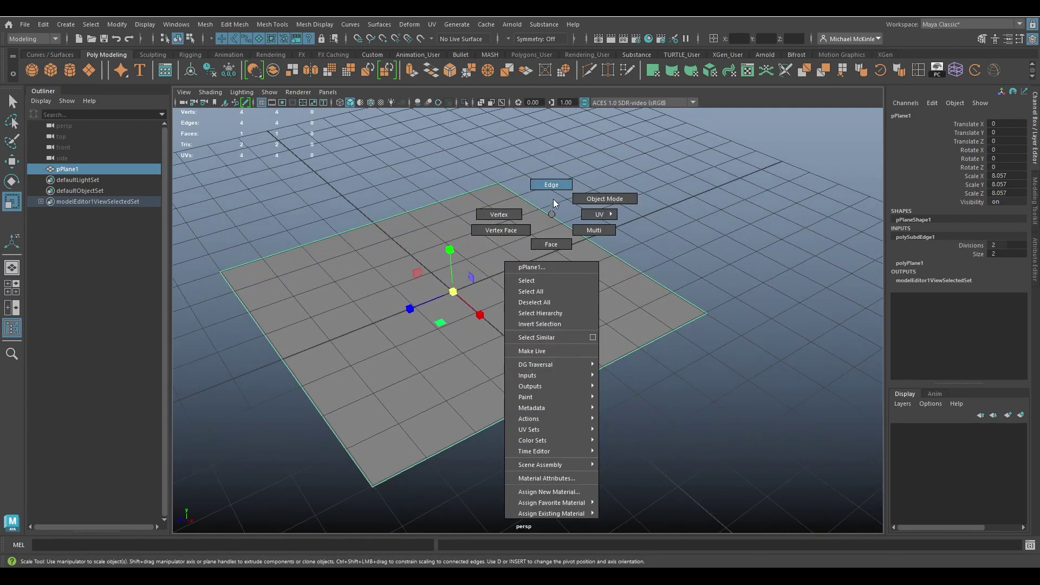
{"action": "left_click", "coordinate": [550, 185]}
{"action": "left_click", "coordinate": [538, 256]}
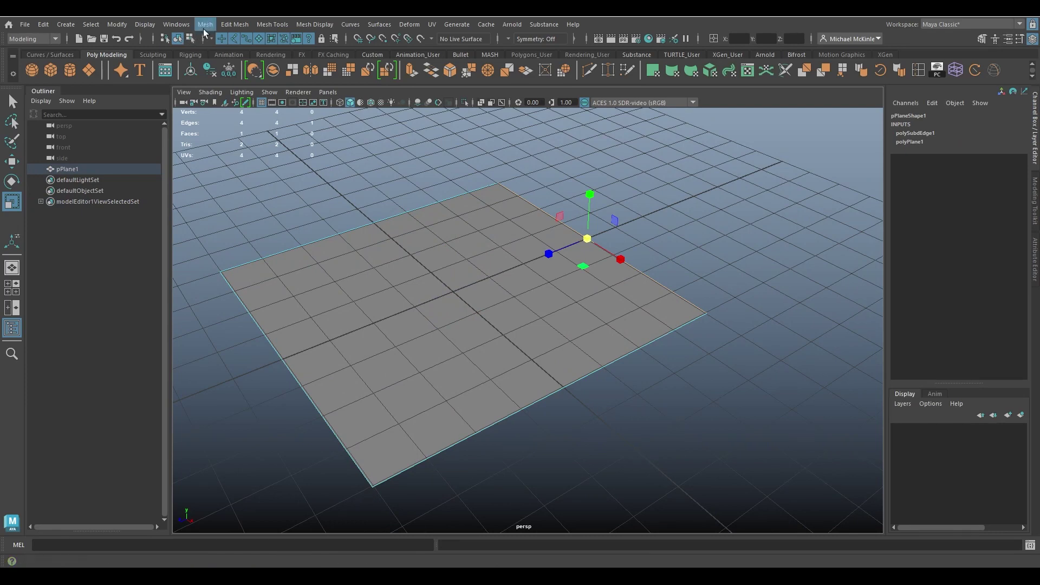
{"action": "left_click", "coordinate": [232, 28]}
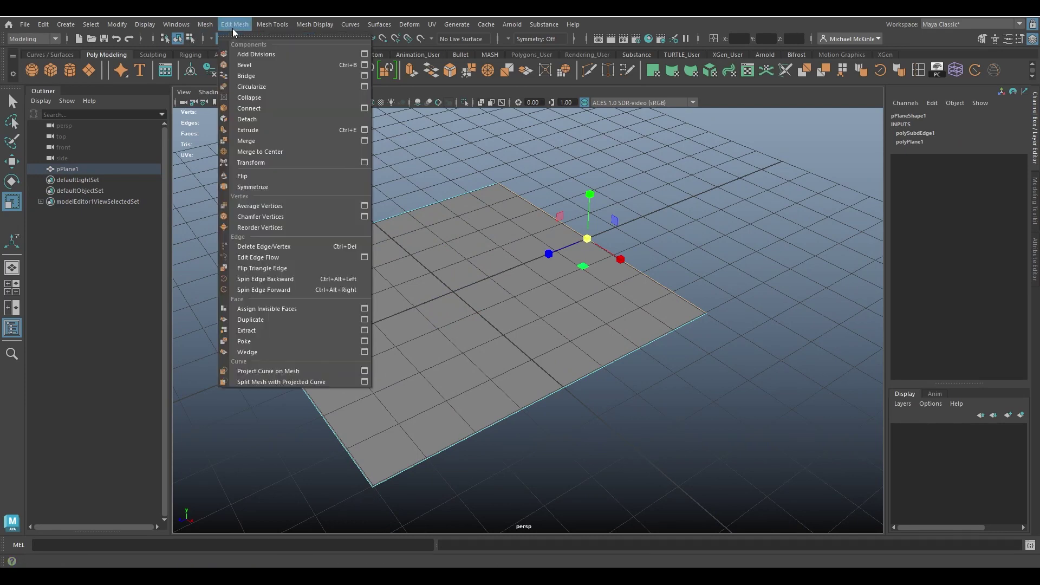
{"action": "left_click", "coordinate": [363, 54]}
{"action": "middle_click_drag", "start_coordinate": [558, 200], "coordinate": [444, 238], "text": "alt"}
{"action": "key", "text": "q"}
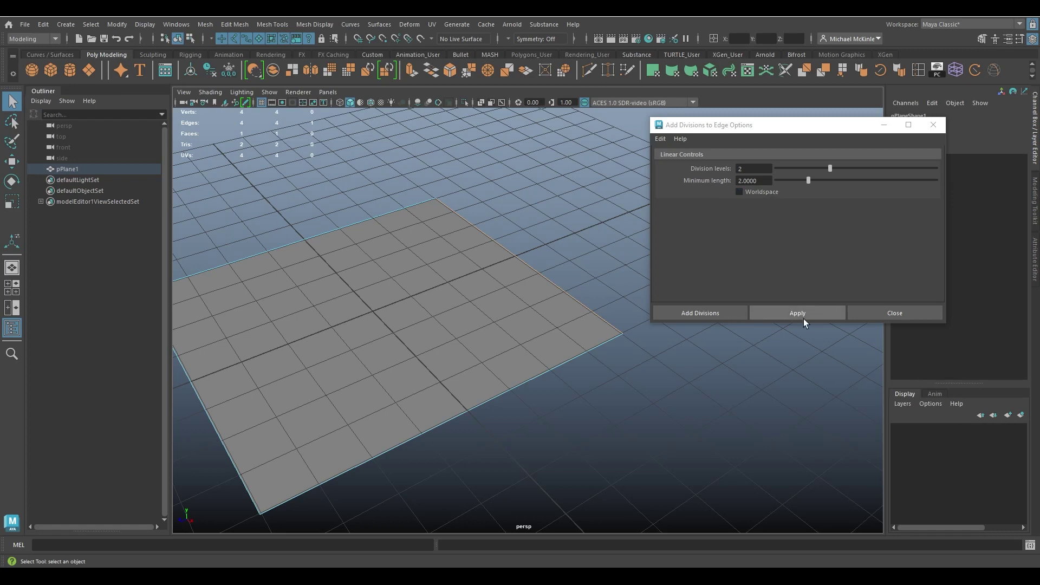
{"action": "left_click", "coordinate": [791, 310]}
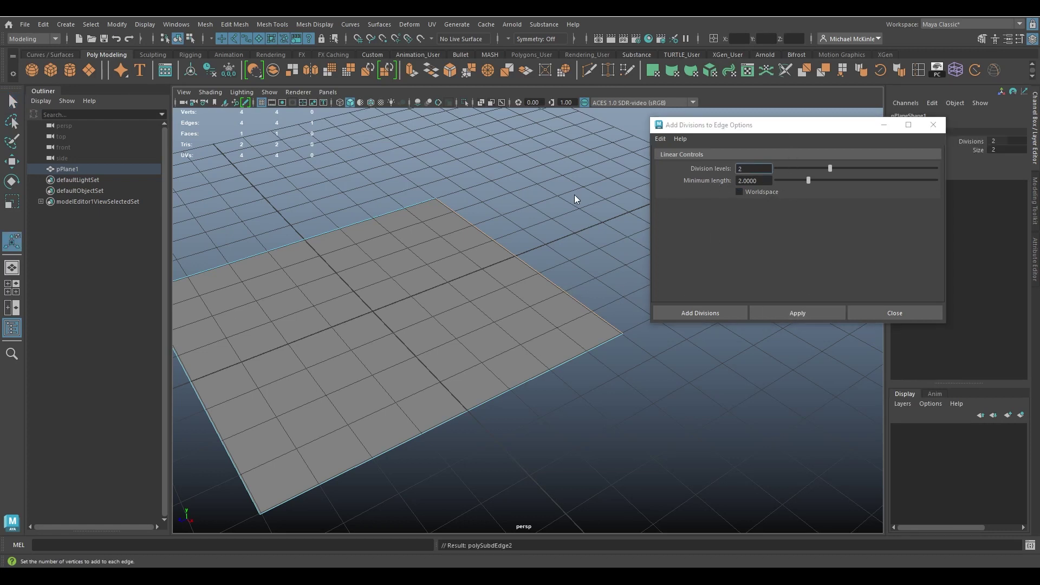
- Select the plane's corner vertices to inspect them, then return to object mode
{"action": "key", "text": "q"}
{"action": "left_click_drag", "start_coordinate": [498, 332], "coordinate": [548, 316], "text": "alt"}
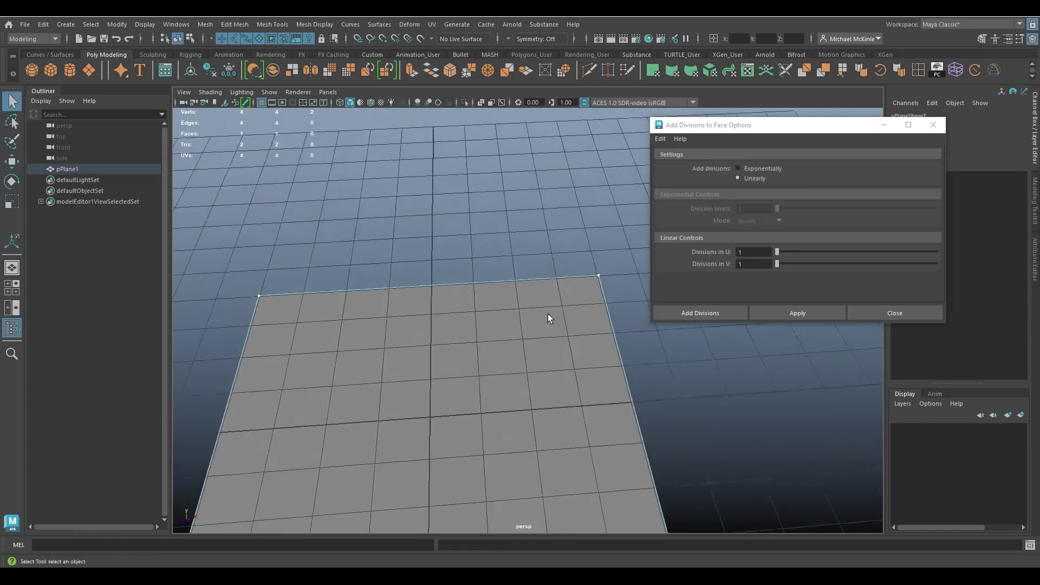
{"action": "left_click_drag", "start_coordinate": [463, 255], "coordinate": [538, 304], "text": "alt"}
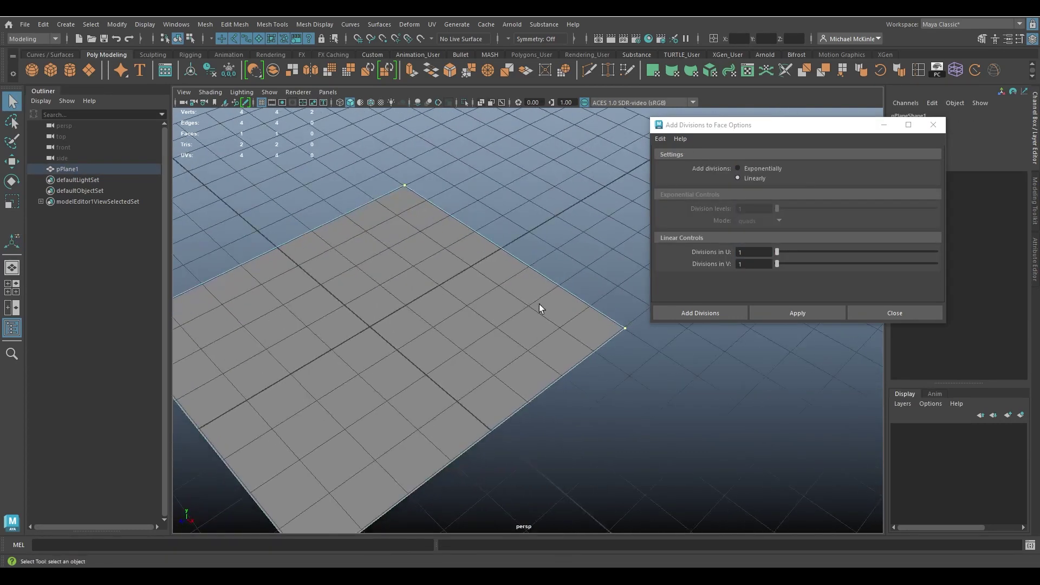
{"action": "left_click_drag", "start_coordinate": [538, 226], "coordinate": [442, 288]}
{"action": "left_click_drag", "start_coordinate": [607, 309], "coordinate": [656, 408]}
{"action": "right_click_drag", "start_coordinate": [532, 281], "coordinate": [590, 237]}
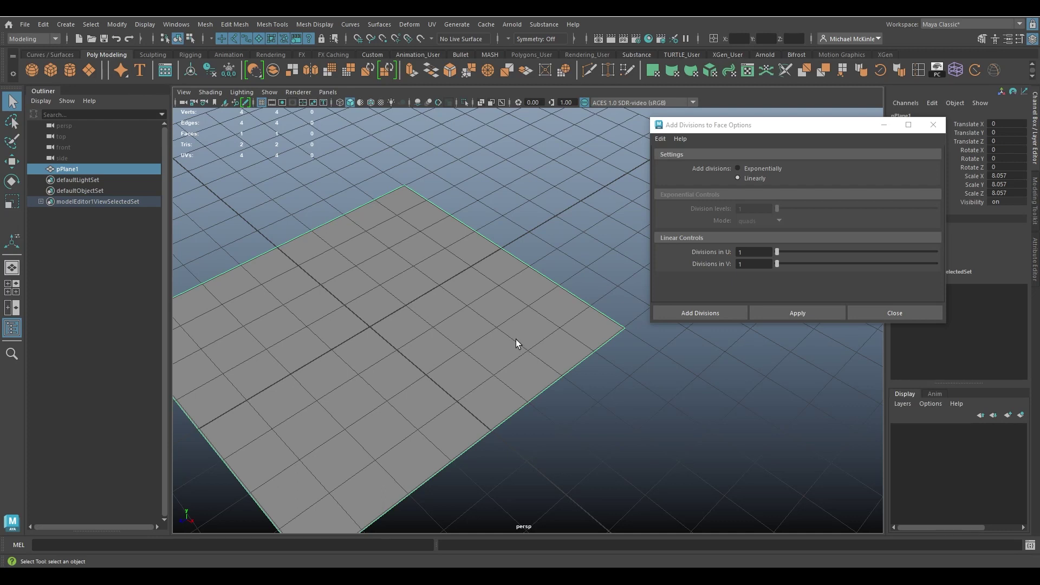
- Divide the top-right border edge with Worldspace minimum length enabled
{"action": "left_click", "coordinate": [477, 238]}
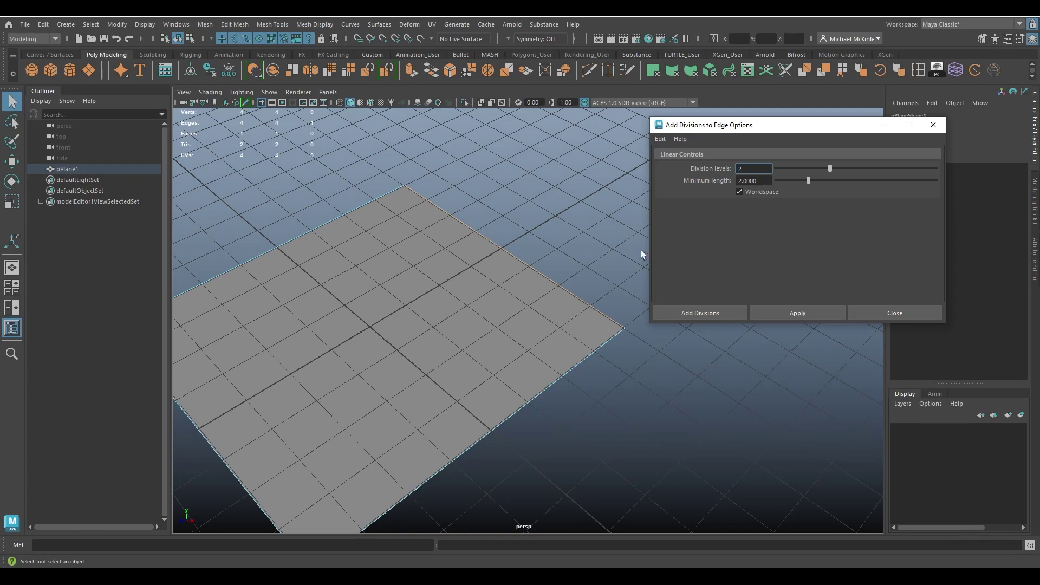
{"action": "left_click", "coordinate": [704, 310]}
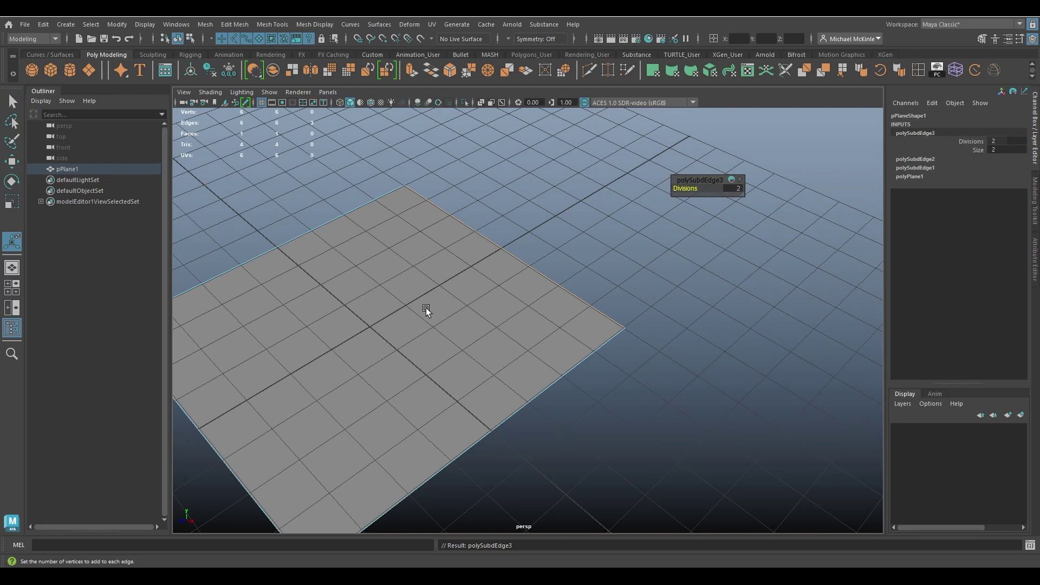
{"action": "key", "text": "q"}
{"action": "key", "text": "F9"}
- Select the divided edge's vertices and orbit to view the split border from several angles
{"action": "left_click_drag", "start_coordinate": [367, 193], "coordinate": [728, 381]}
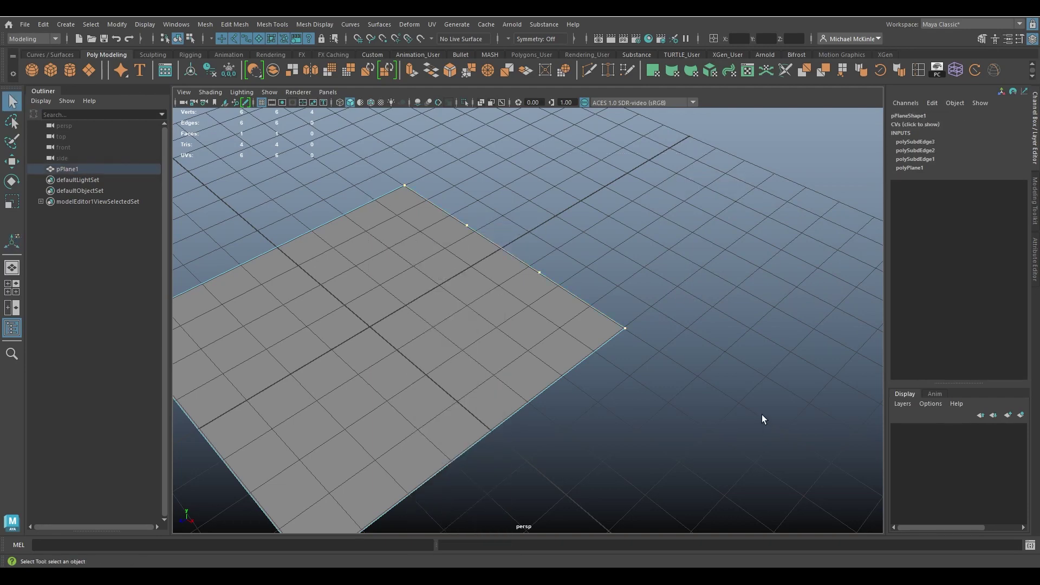
{"action": "left_click_drag", "start_coordinate": [660, 395], "coordinate": [625, 413], "text": "alt"}
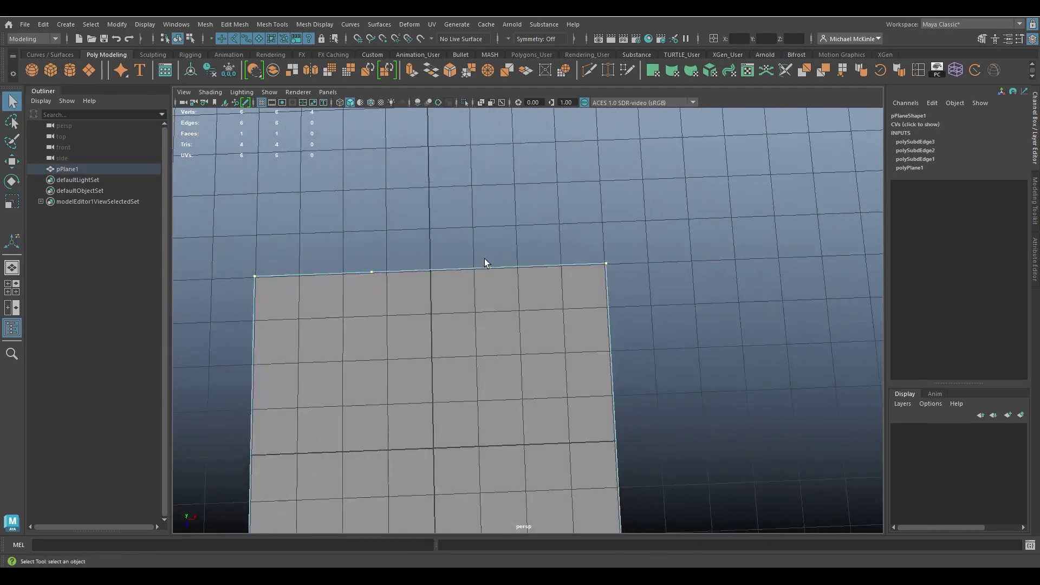
{"action": "left_click_drag", "start_coordinate": [259, 284], "coordinate": [508, 330], "text": "alt"}
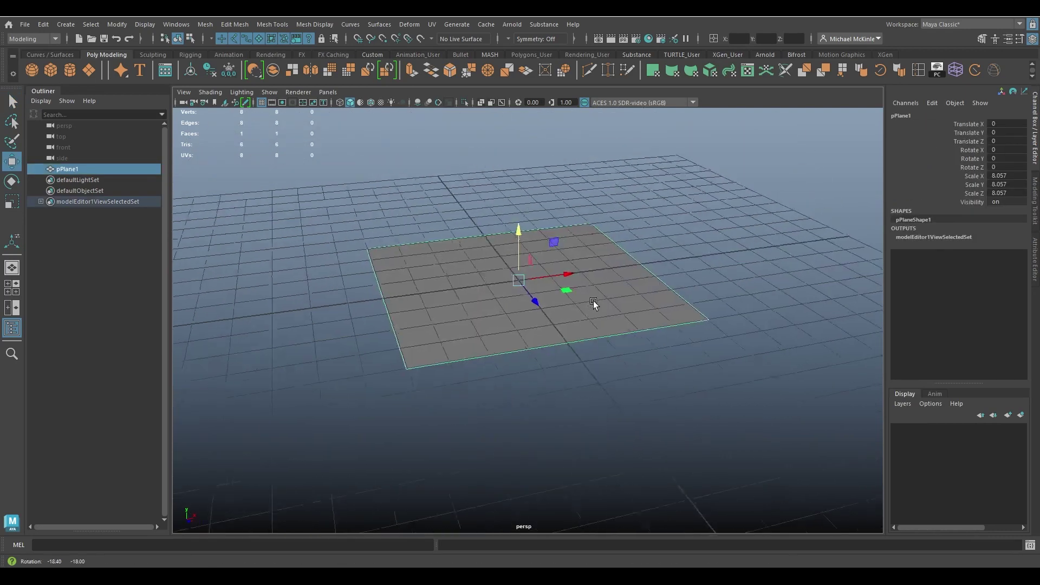
{"action": "left_click_drag", "start_coordinate": [593, 300], "coordinate": [611, 331], "text": "alt"}
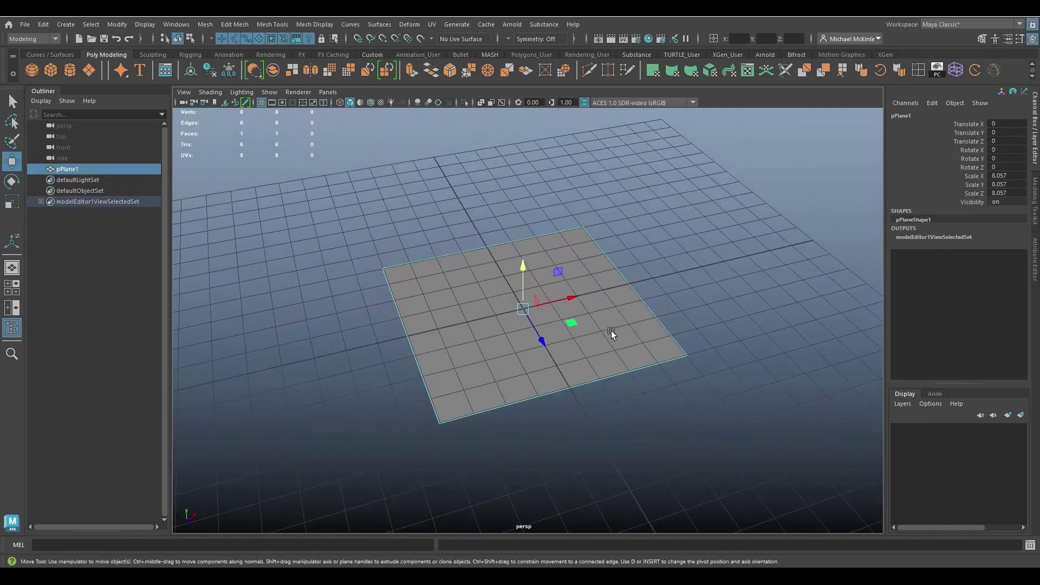
{"action": "left_click", "coordinate": [245, 27]}
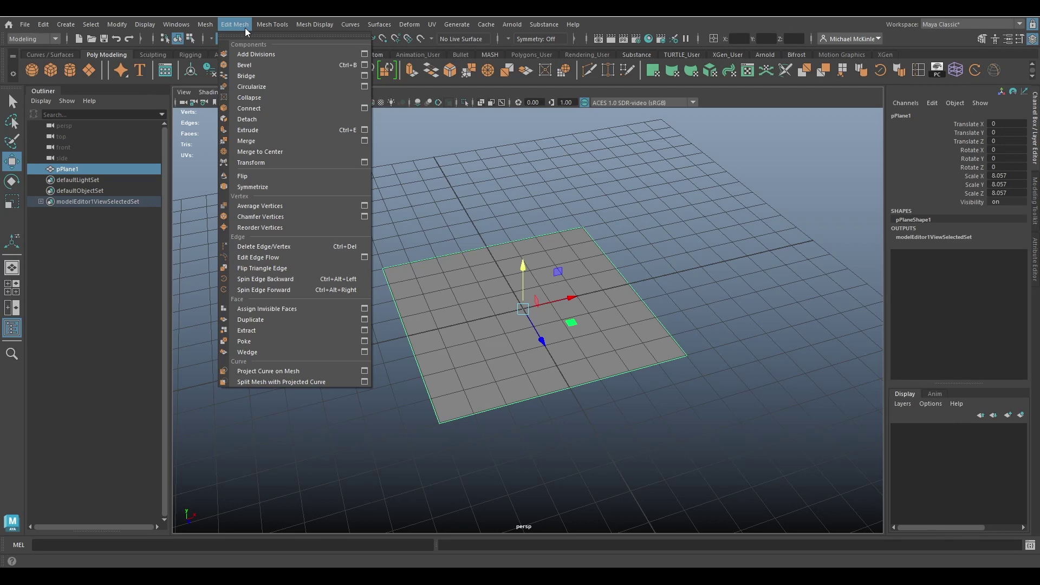
{"action": "key", "text": "Escape"}
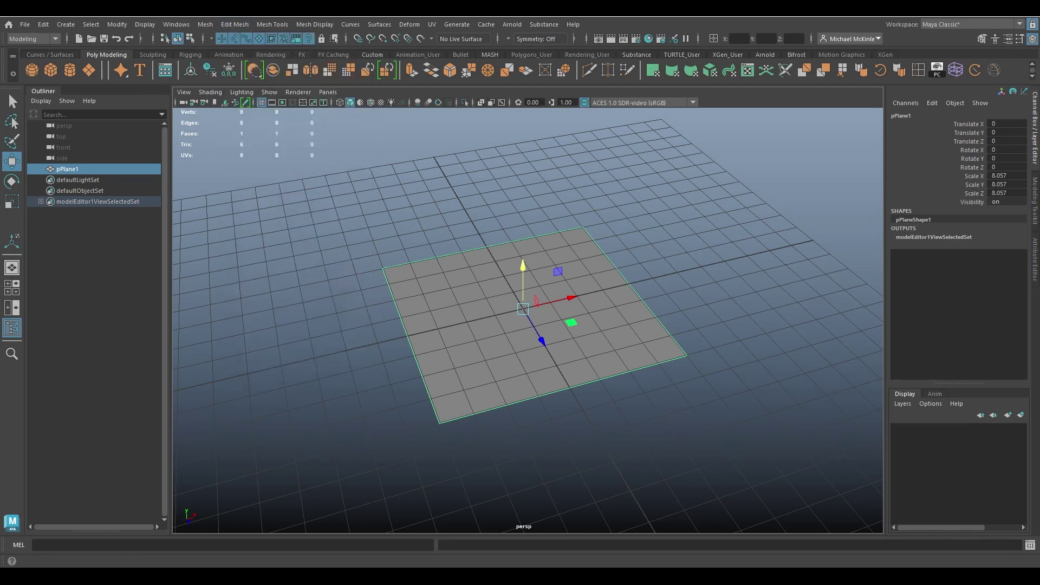